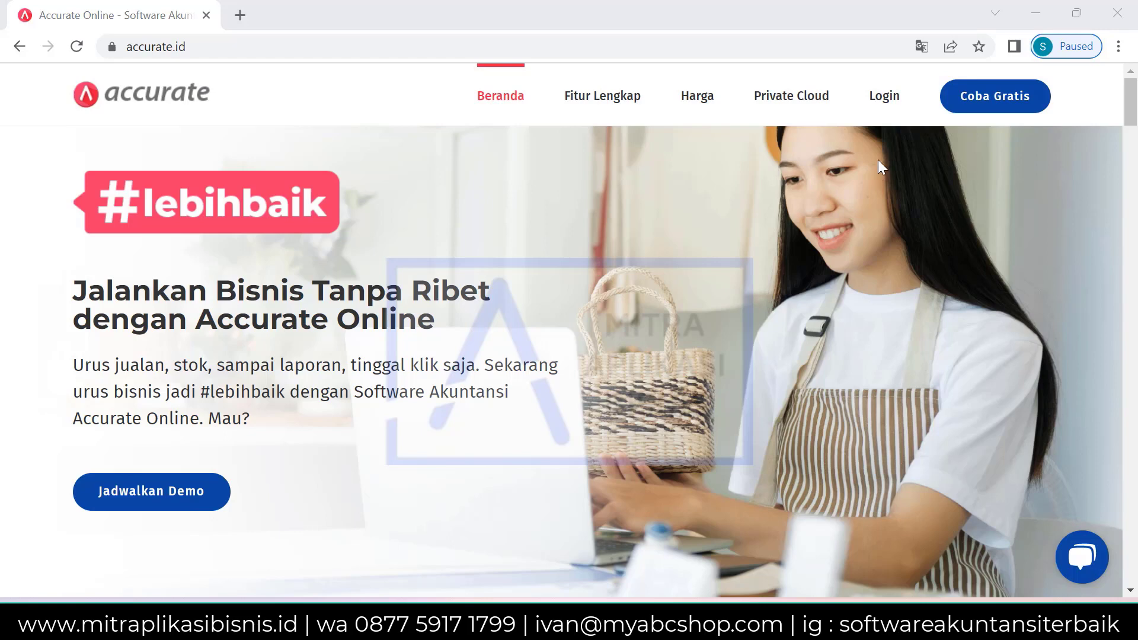
Log in to Accurate with the filled-in account credentials, dismiss the business data form, and open the Retail Sample database
{"action": "left_click", "coordinate": [887, 102]}
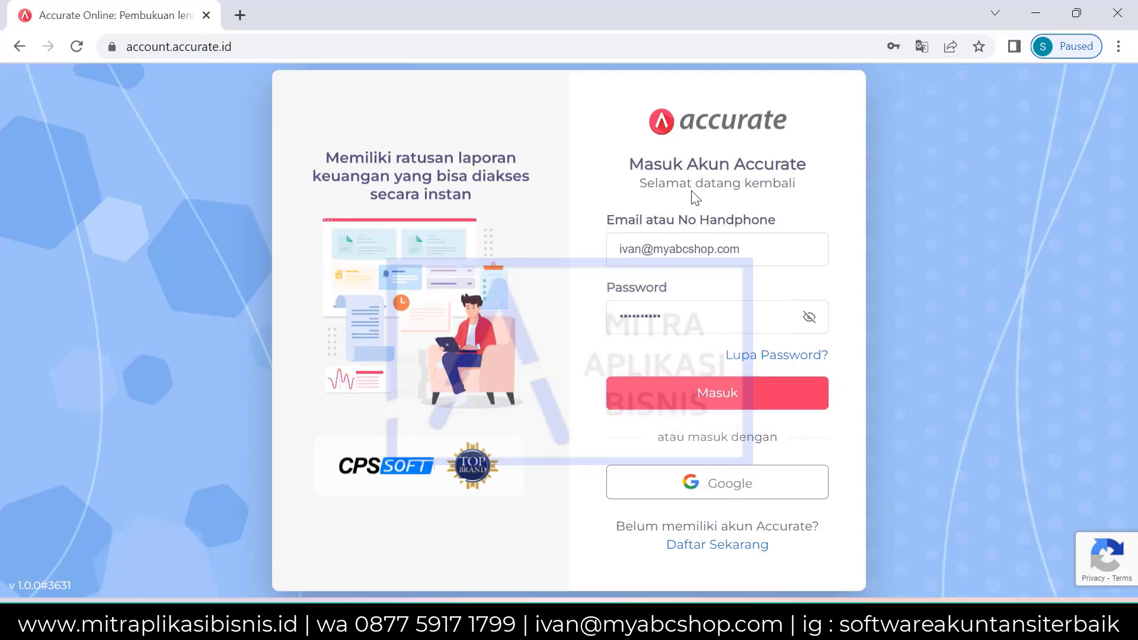
{"action": "left_click", "coordinate": [700, 398]}
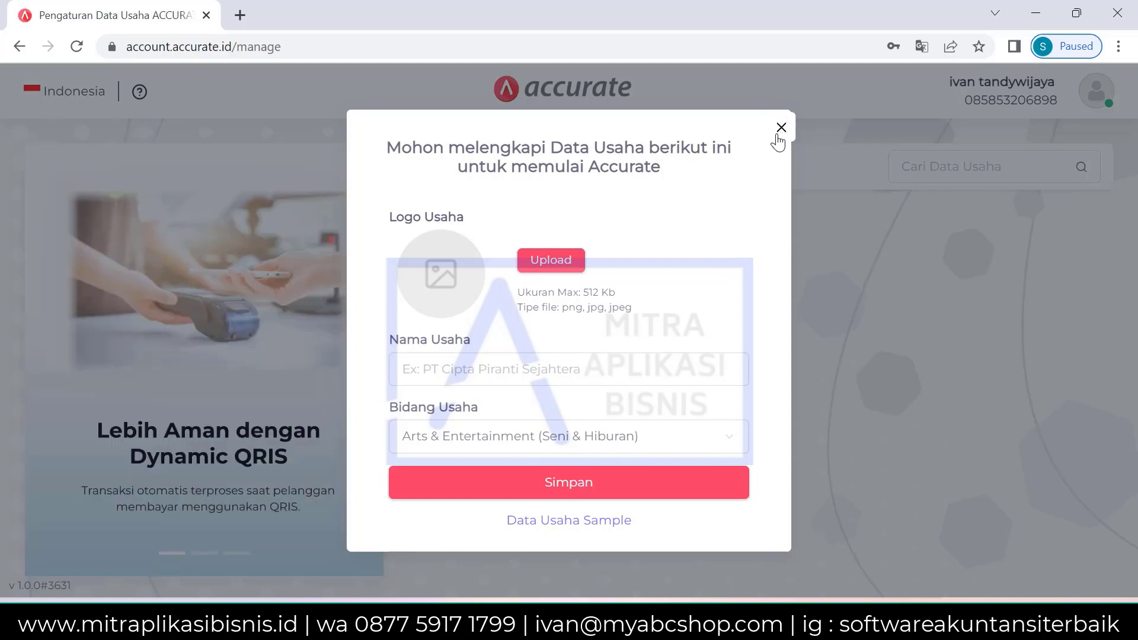
{"action": "left_click", "coordinate": [780, 129]}
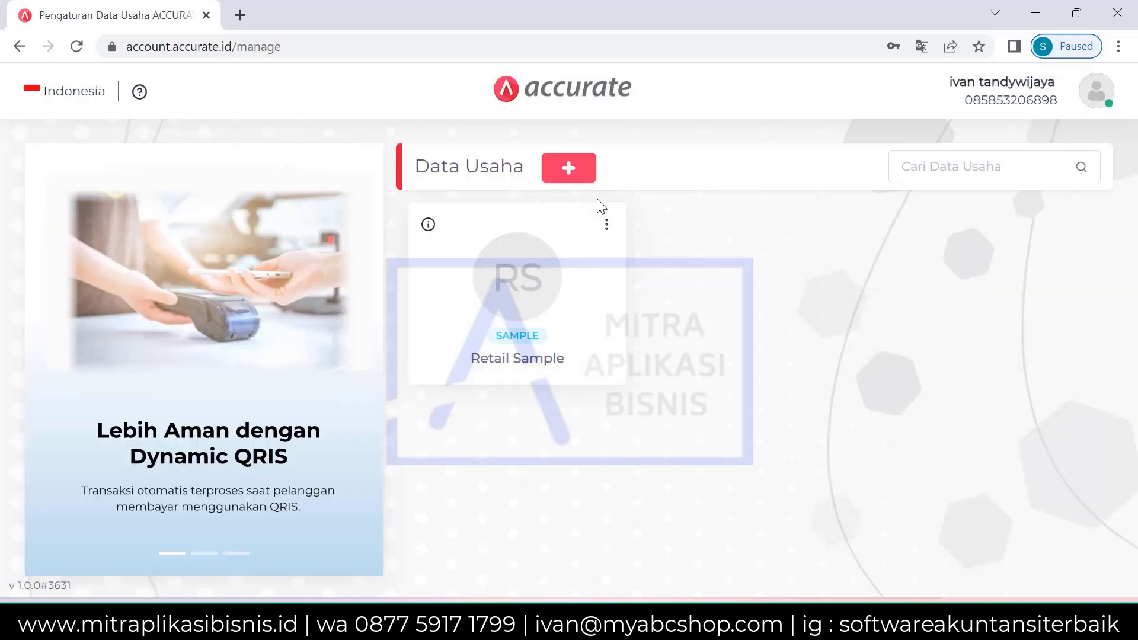
{"action": "left_click", "coordinate": [538, 290]}
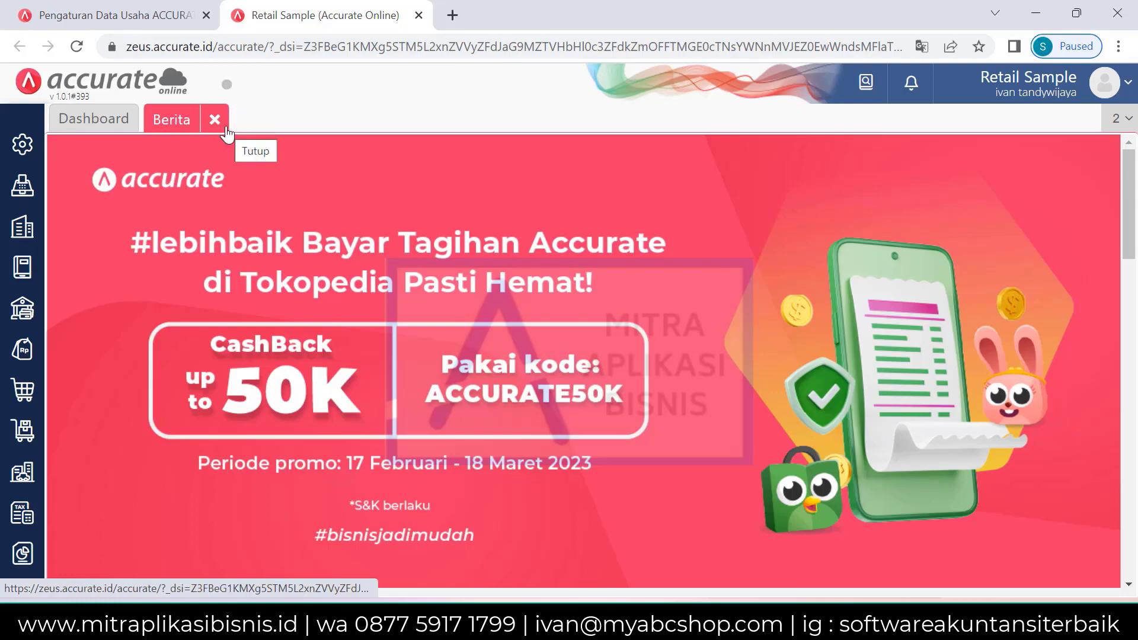
Look through the articles on the Berita page and close it
{"action": "scroll", "coordinate": [344, 243], "scroll_direction": "down", "scroll_amount": 10}
{"action": "right_click", "coordinate": [346, 249]}
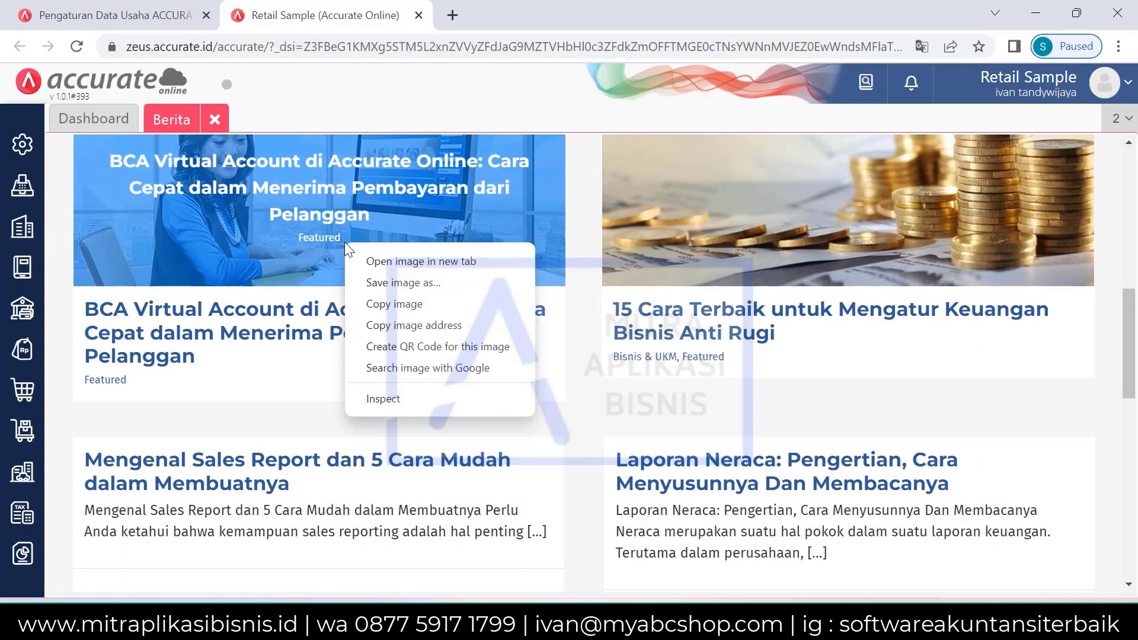
{"action": "scroll", "coordinate": [305, 413], "scroll_direction": "down", "scroll_amount": 4}
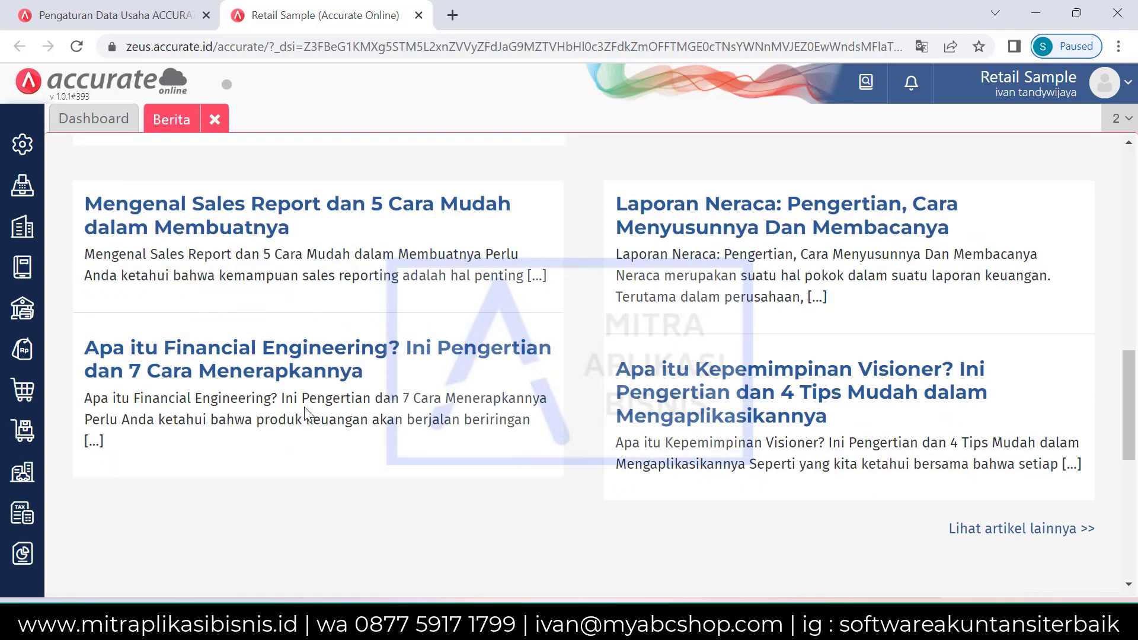
{"action": "left_click", "coordinate": [214, 119]}
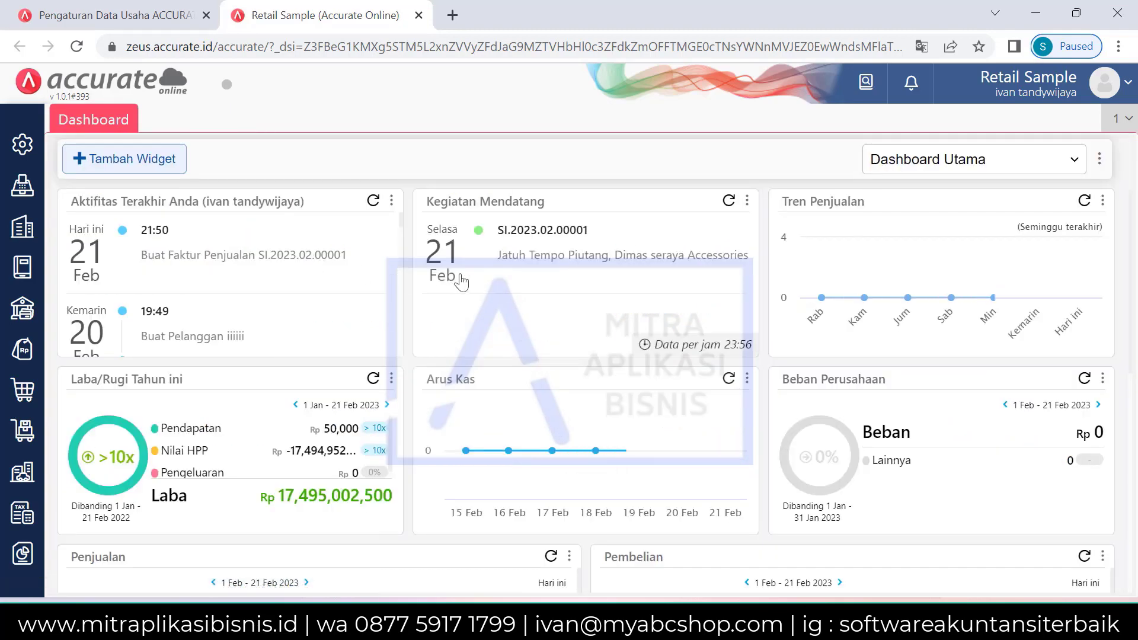
Review the widgets on Dashboard Utama, including the sales, purchasing, best-selling item, cash availability and sales order summaries
{"action": "scroll", "coordinate": [461, 282], "scroll_direction": "down", "scroll_amount": 6}
{"action": "scroll", "coordinate": [461, 283], "scroll_direction": "up", "scroll_amount": 6}
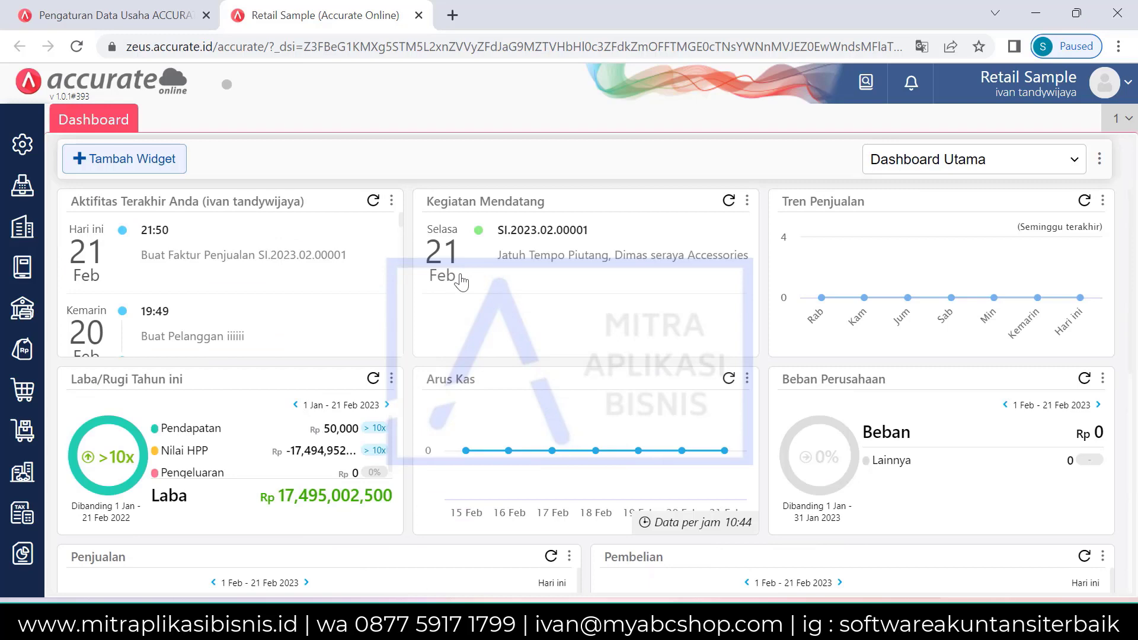
{"action": "scroll", "coordinate": [461, 282], "scroll_direction": "down", "scroll_amount": 5}
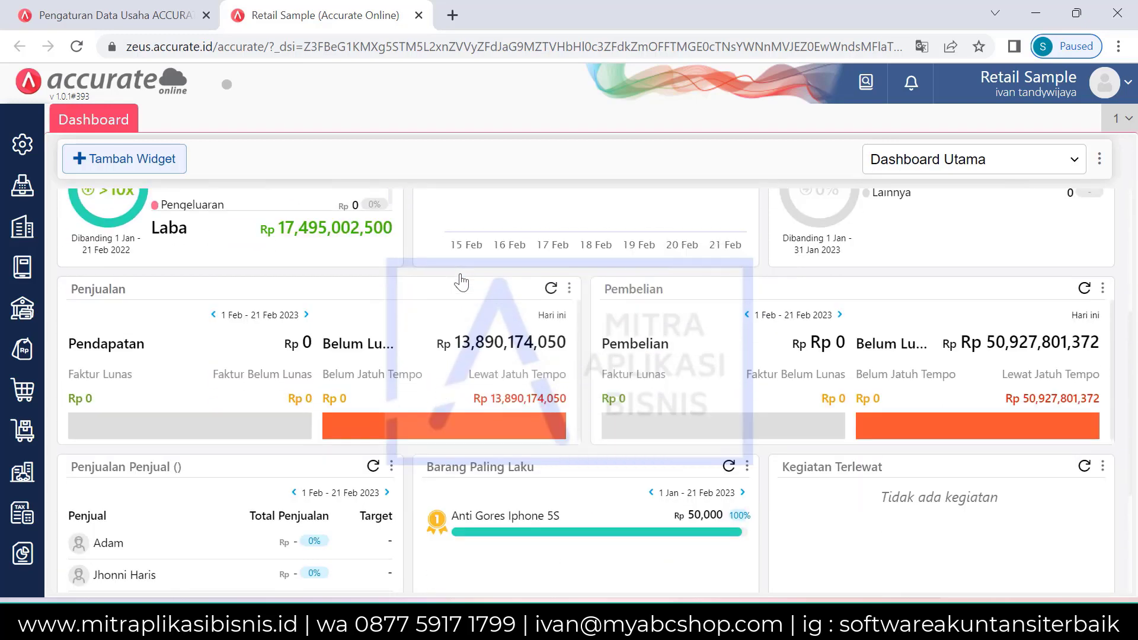
{"action": "scroll", "coordinate": [461, 282], "scroll_direction": "down", "scroll_amount": 1}
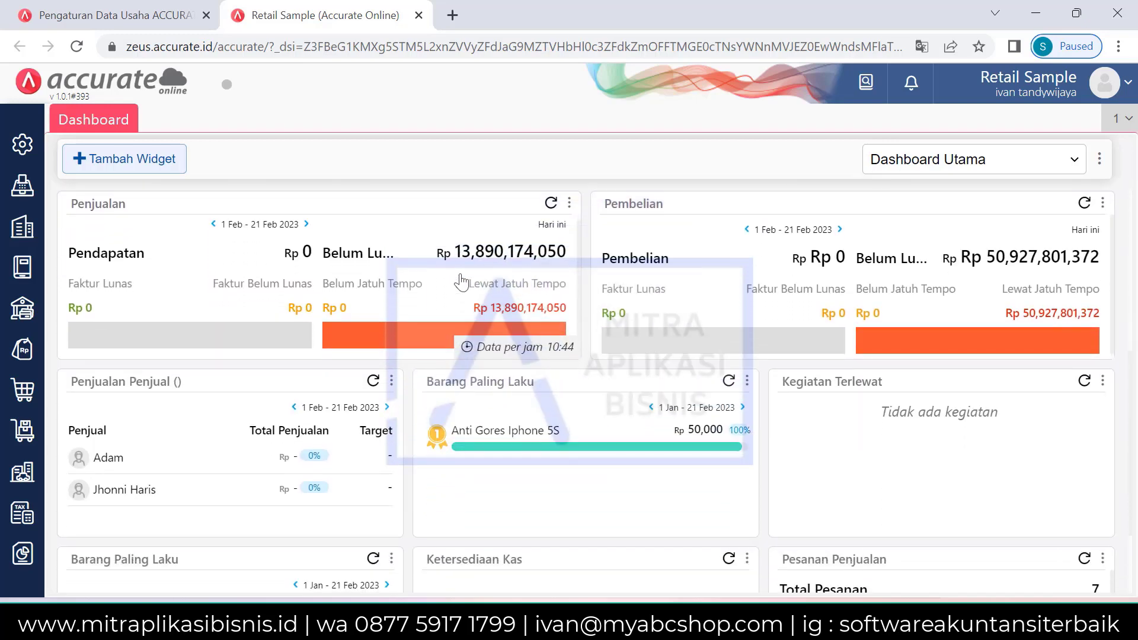
{"action": "scroll", "coordinate": [461, 282], "scroll_direction": "down", "scroll_amount": 2}
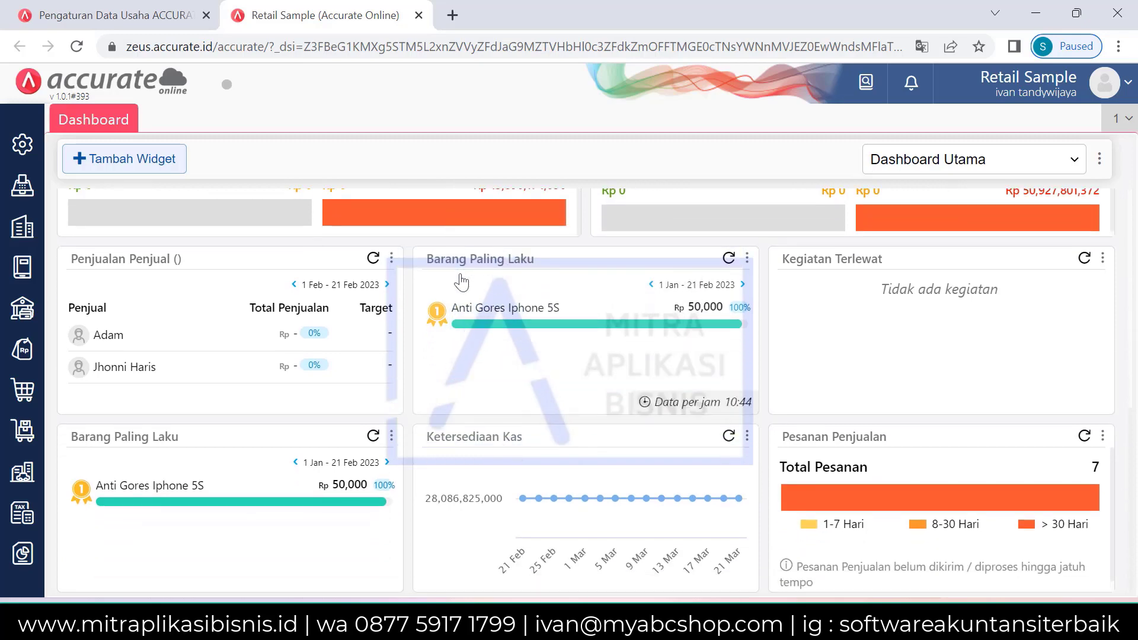
{"action": "scroll", "coordinate": [462, 283], "scroll_direction": "up", "scroll_amount": 8}
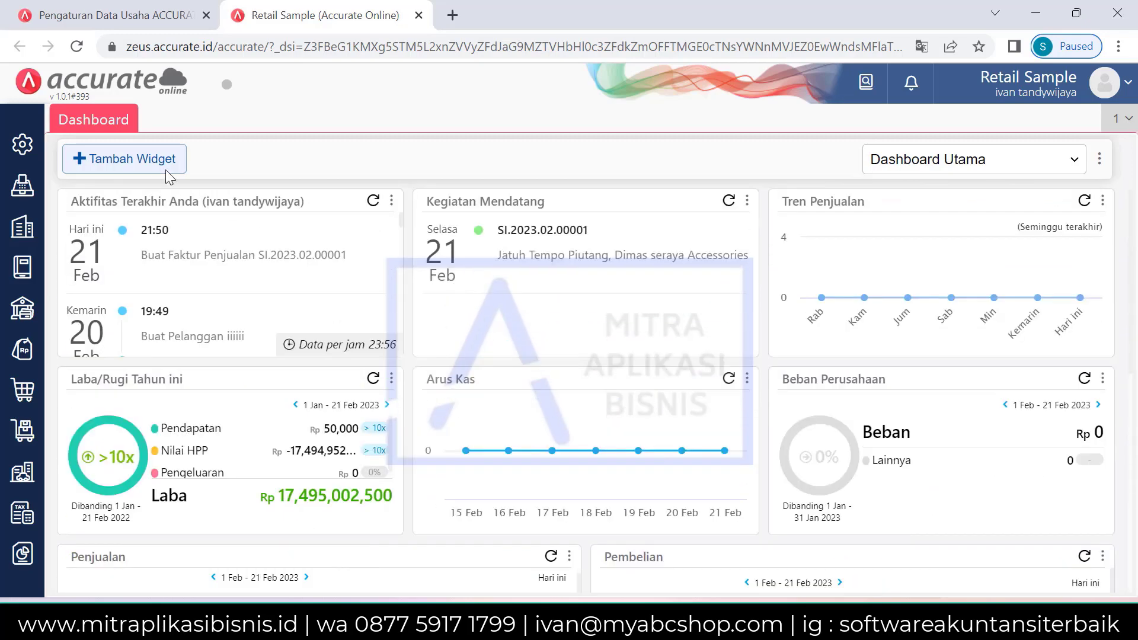
Browse the widgets that can be added to the dashboard and close the list without adding one
{"action": "left_click", "coordinate": [162, 172]}
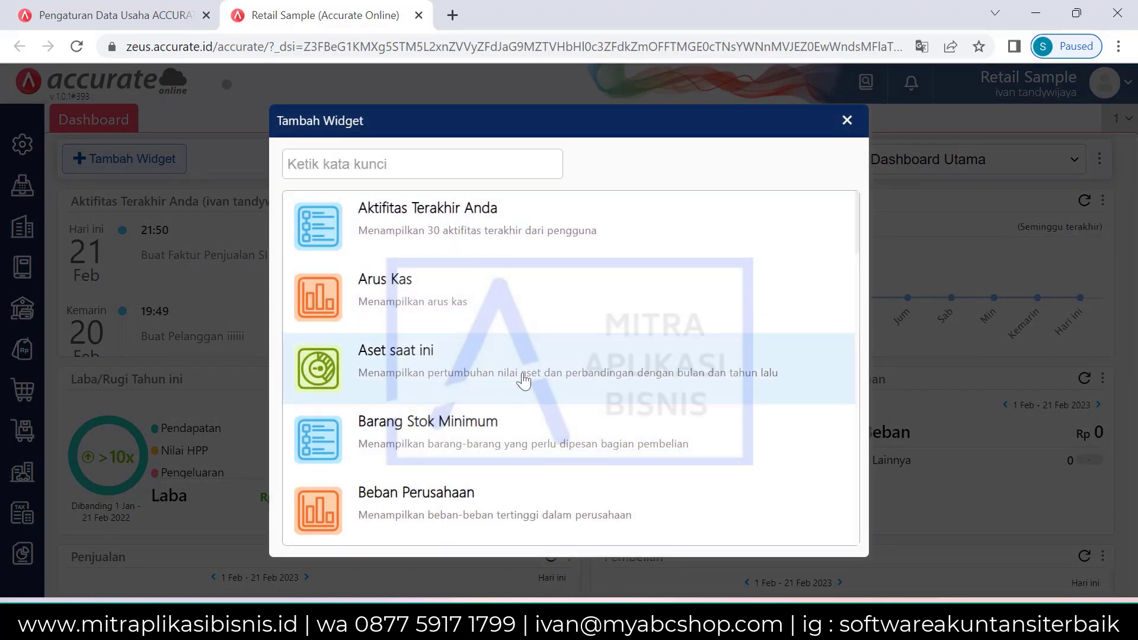
{"action": "scroll", "coordinate": [536, 382], "scroll_direction": "down", "scroll_amount": 3}
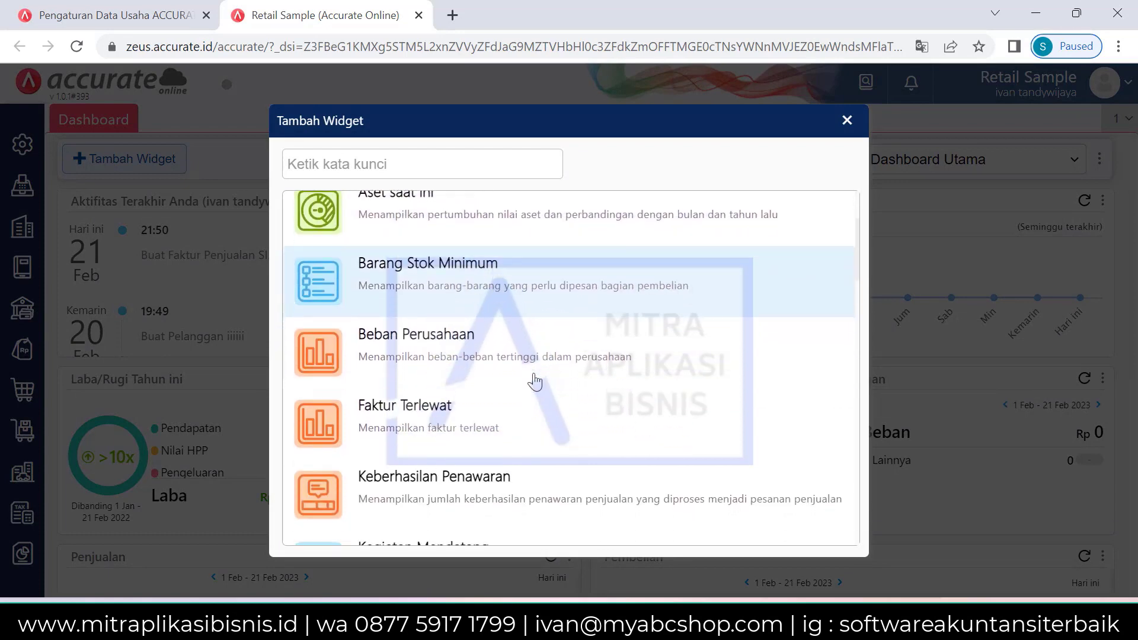
{"action": "scroll", "coordinate": [535, 382], "scroll_direction": "down", "scroll_amount": 6}
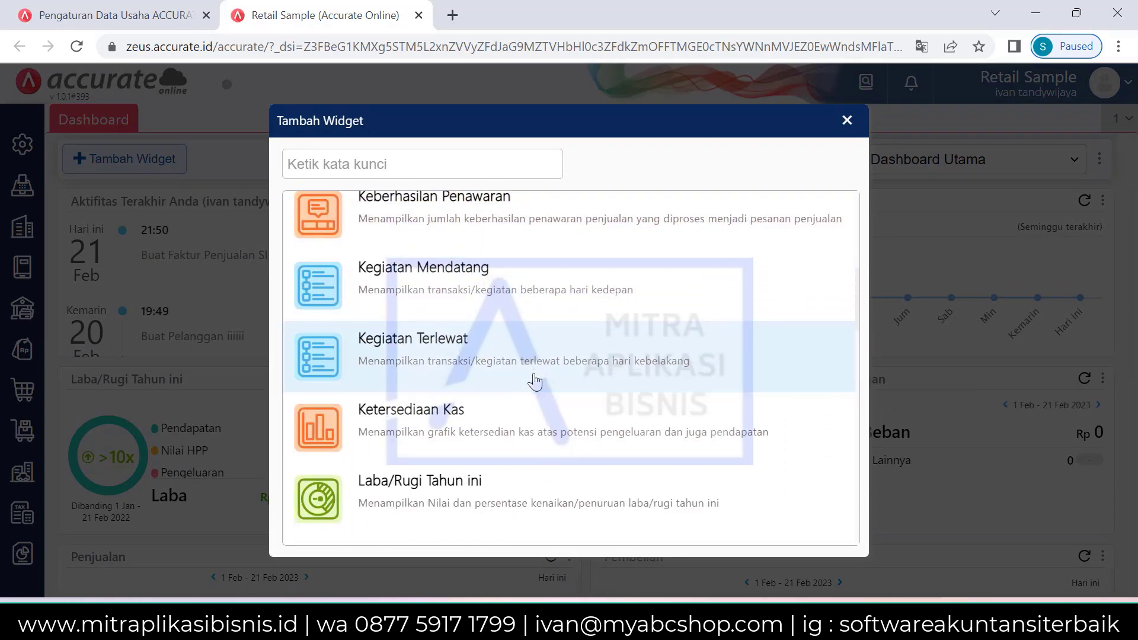
{"action": "scroll", "coordinate": [536, 382], "scroll_direction": "down", "scroll_amount": 7}
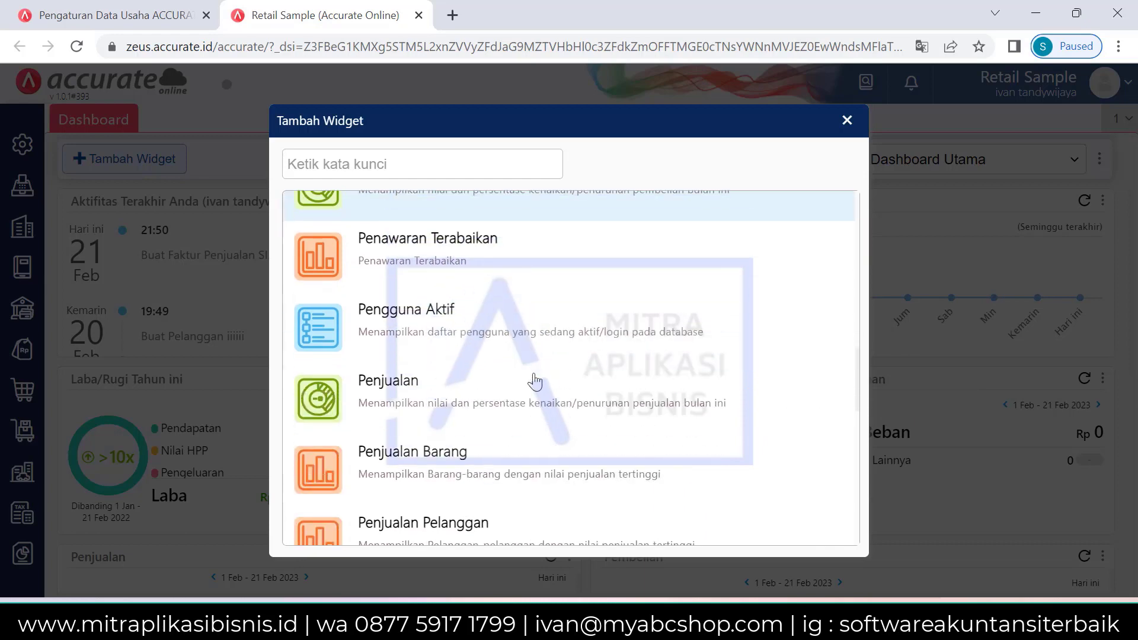
{"action": "scroll", "coordinate": [535, 383], "scroll_direction": "down", "scroll_amount": 10}
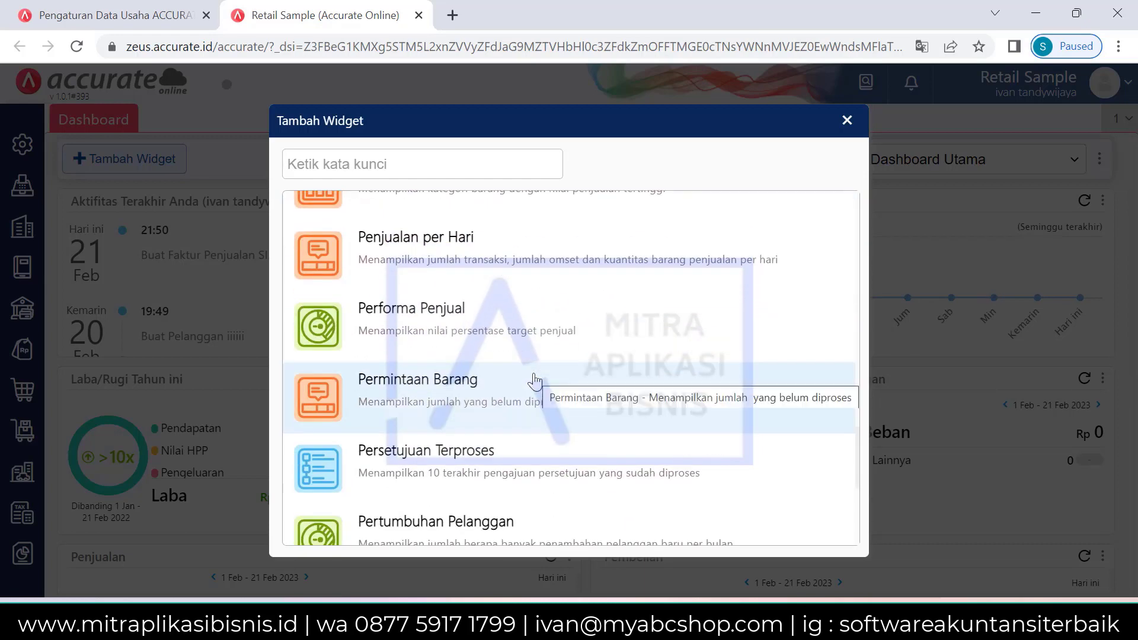
{"action": "left_click", "coordinate": [847, 121]}
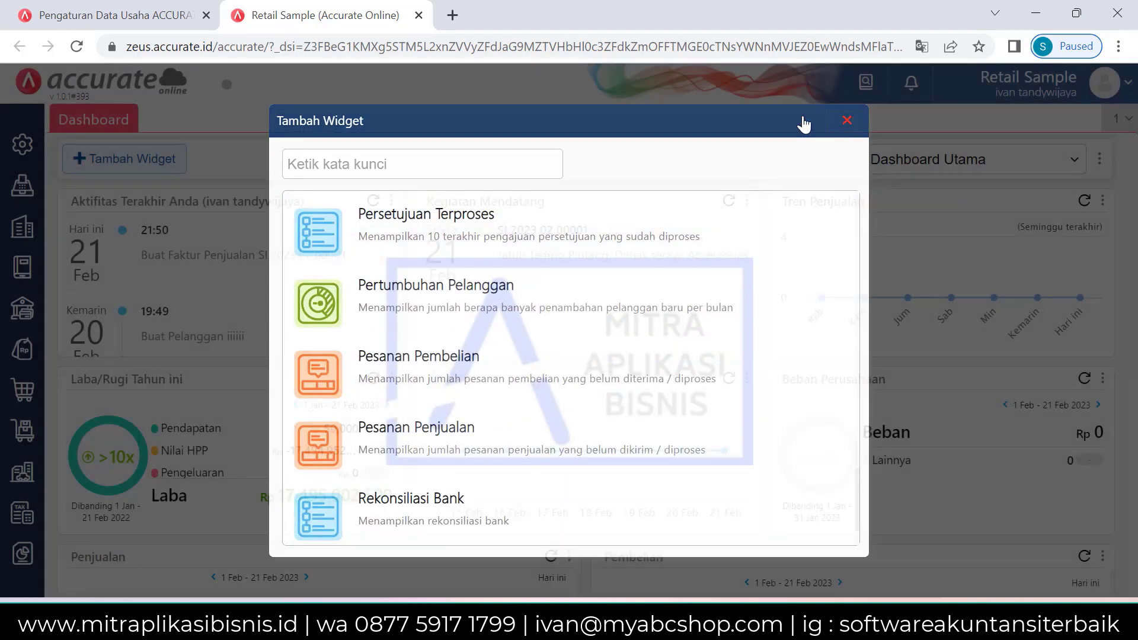
Review the Perusahaan, Fitur, Penjualan, Pembelian and Akun Perkiraan preferences, and close Preferensi without saving
{"action": "left_click", "coordinate": [23, 144]}
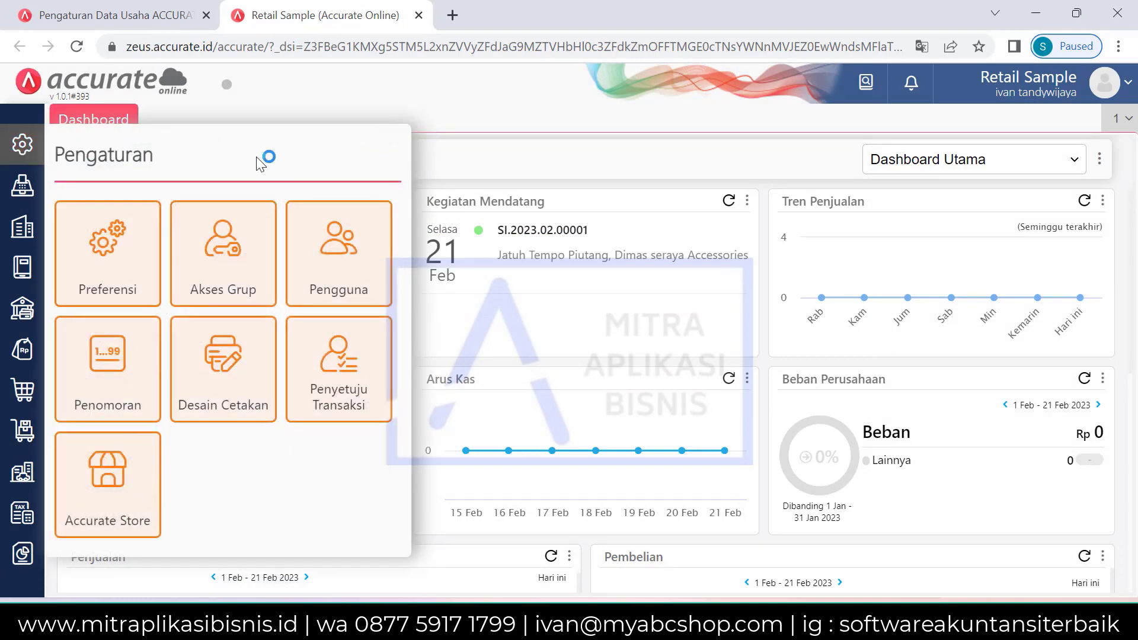
{"action": "left_click", "coordinate": [114, 248]}
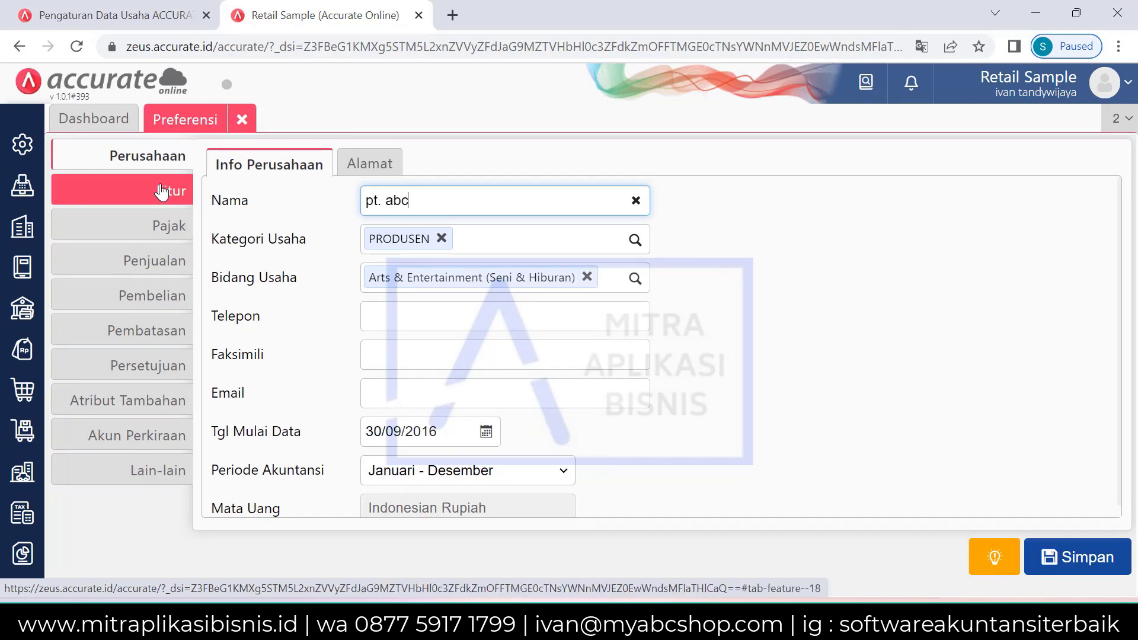
{"action": "left_click", "coordinate": [161, 191]}
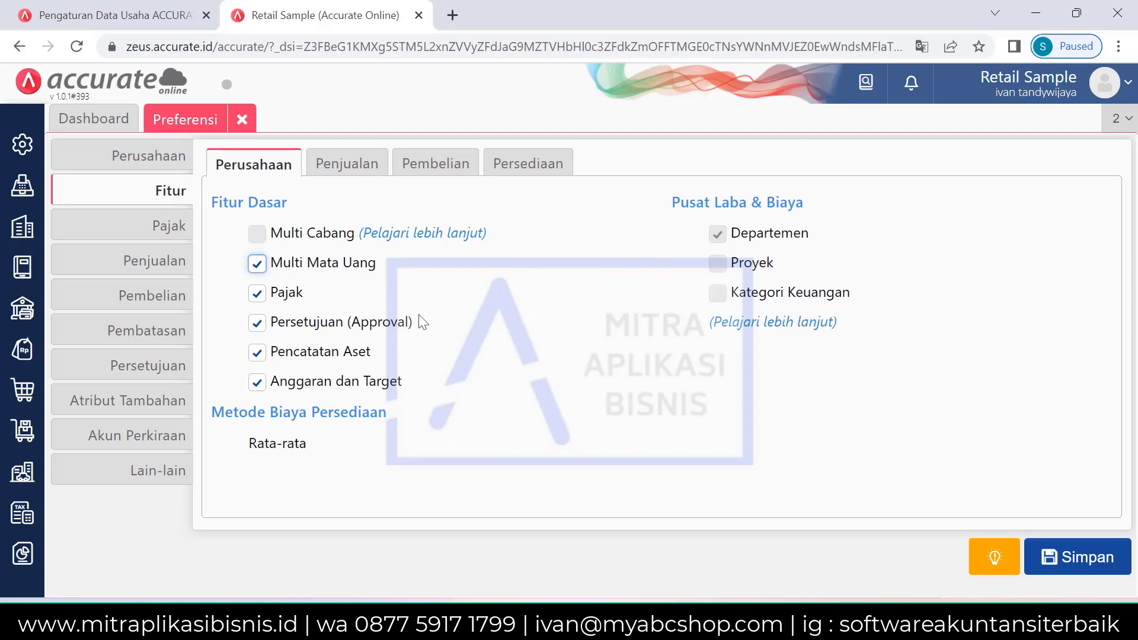
{"action": "left_click", "coordinate": [133, 262]}
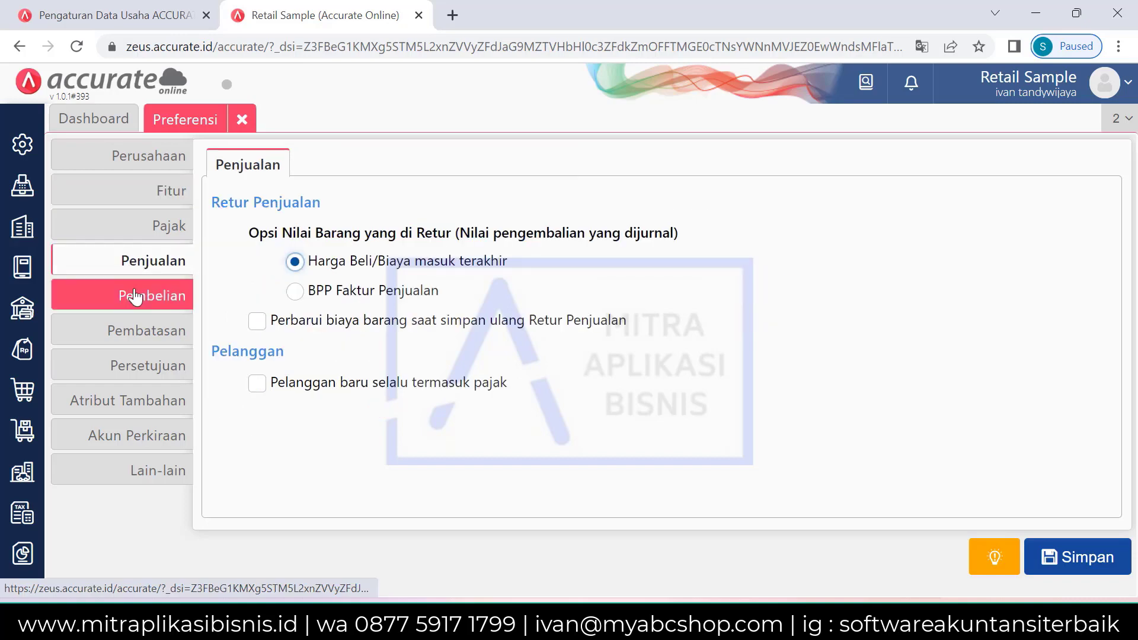
{"action": "left_click", "coordinate": [133, 297]}
{"action": "left_click", "coordinate": [132, 436]}
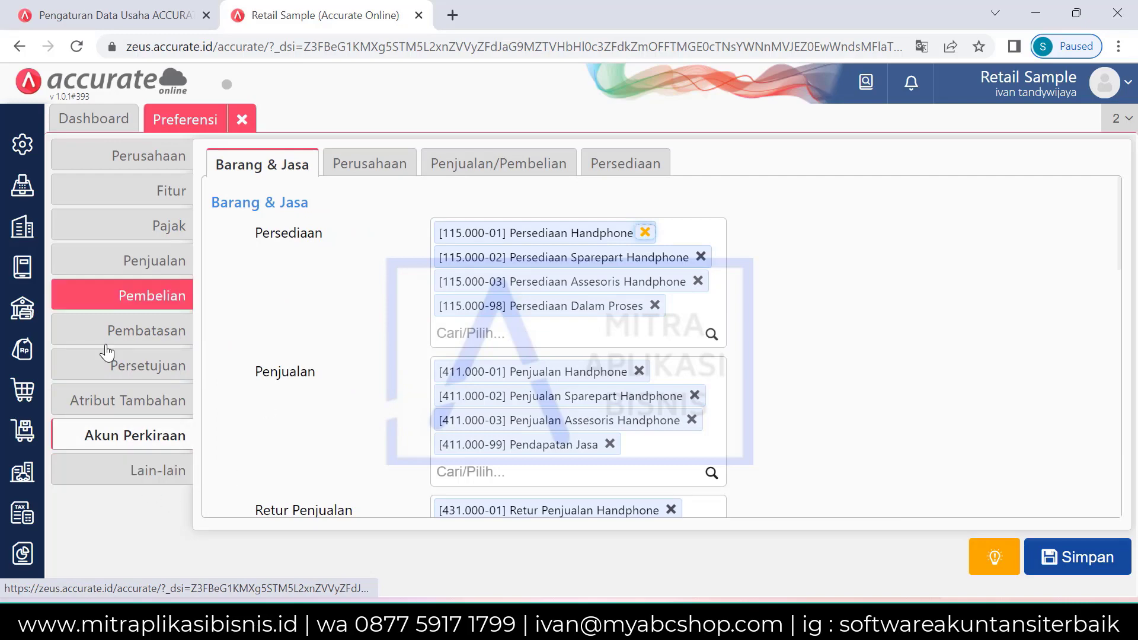
{"action": "left_click", "coordinate": [240, 120]}
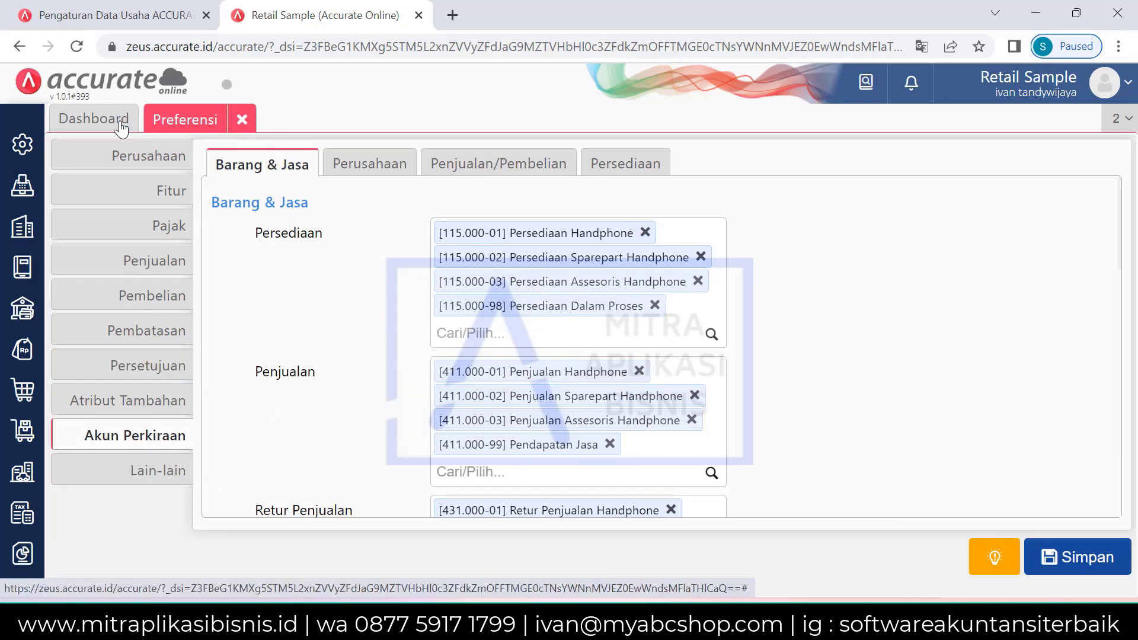
Open a new Pengguna entry and set its Jenis Akses to Administrator
{"action": "left_click", "coordinate": [22, 144]}
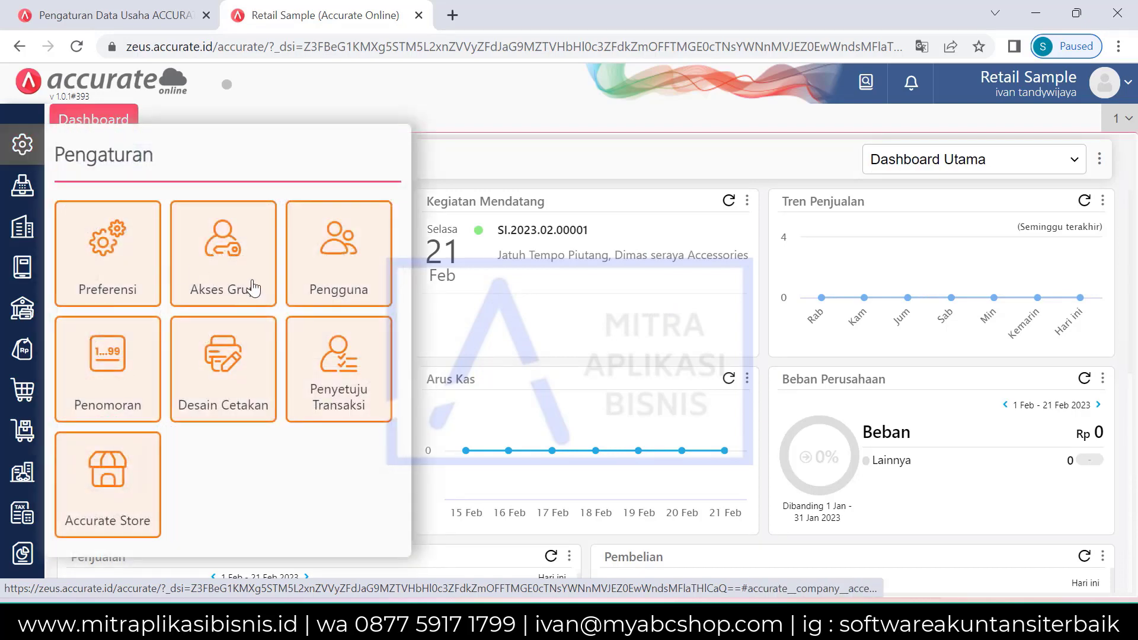
{"action": "left_click", "coordinate": [343, 259]}
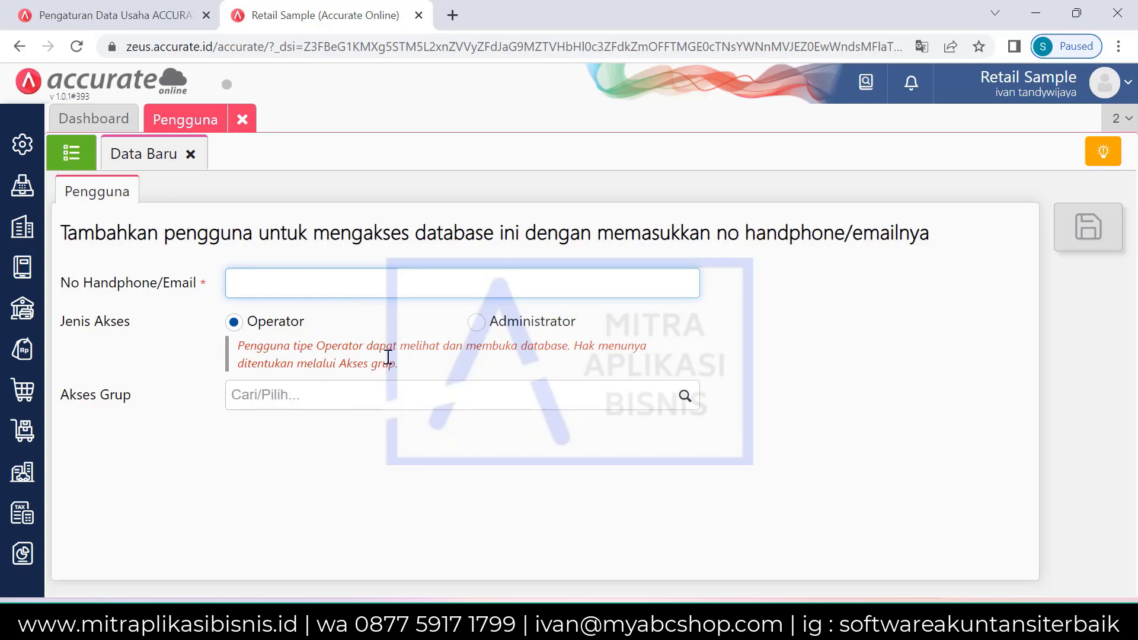
{"action": "left_click", "coordinate": [476, 322]}
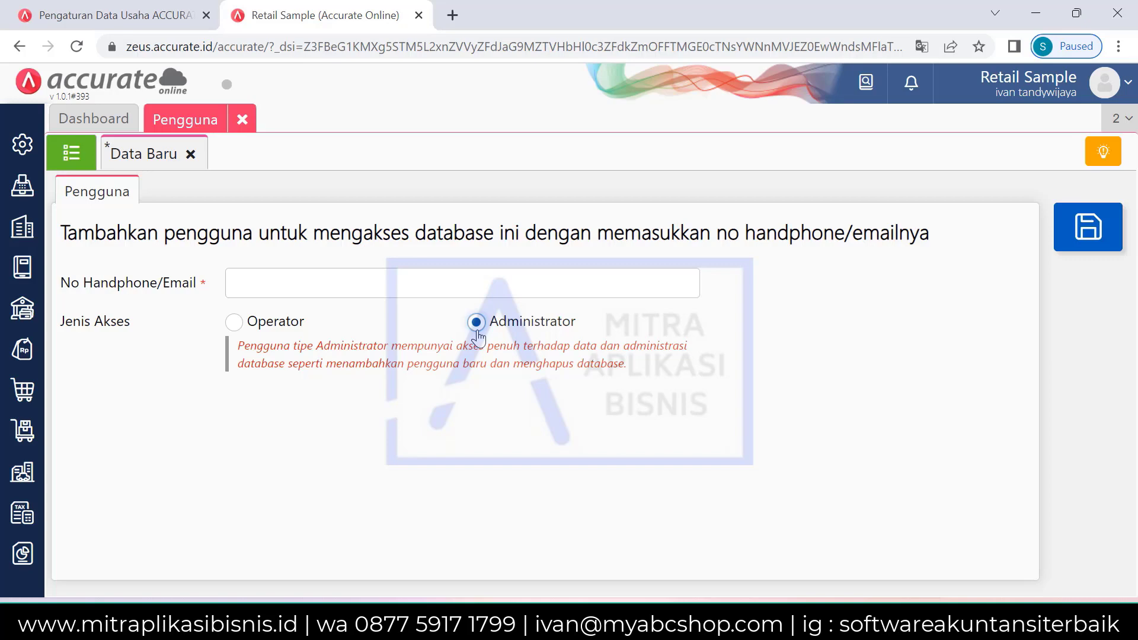
Open a new Akses Grup entry, view the Terbatas pada waktu options, and set Pembatasan Akses to Mengikuti Pembatasan di Preferensi
{"action": "left_click", "coordinate": [31, 158]}
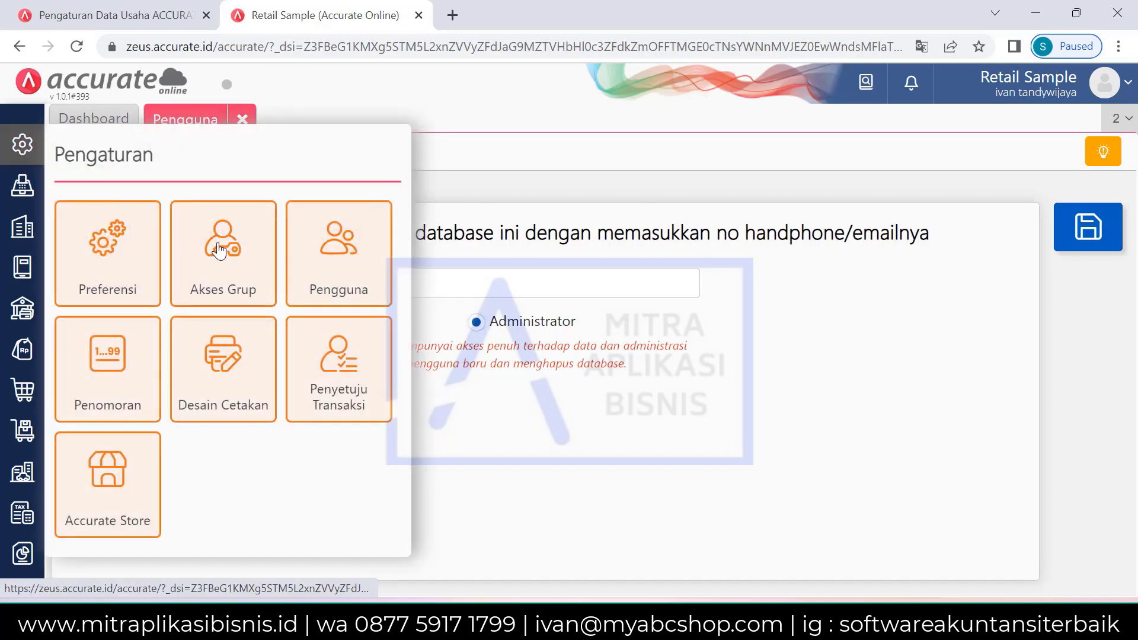
{"action": "left_click", "coordinate": [220, 251]}
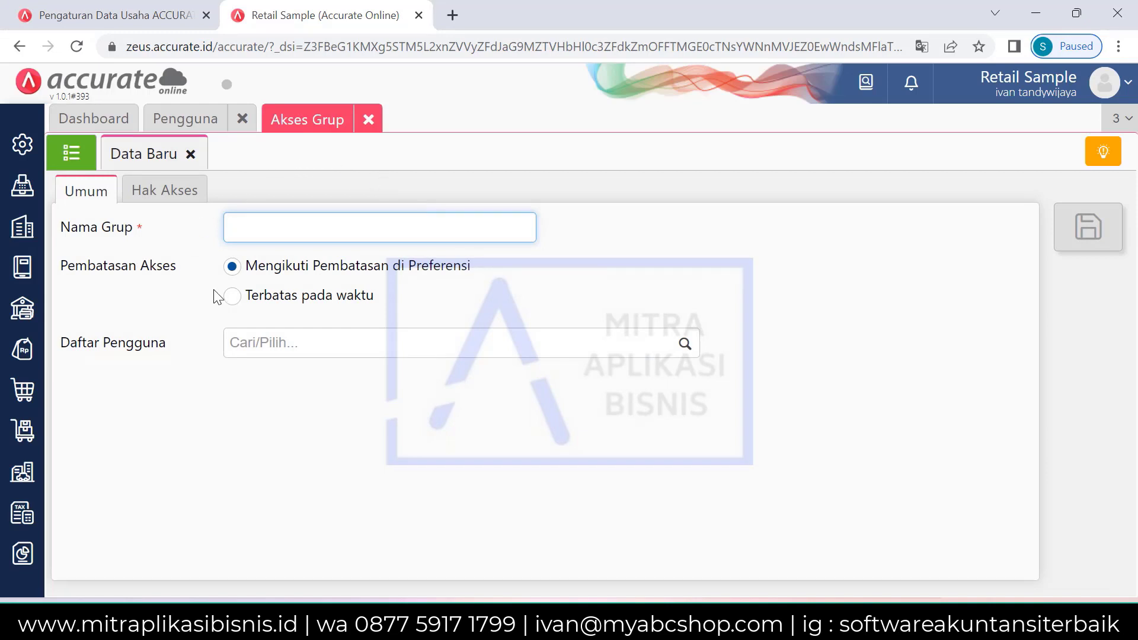
{"action": "left_click", "coordinate": [233, 296]}
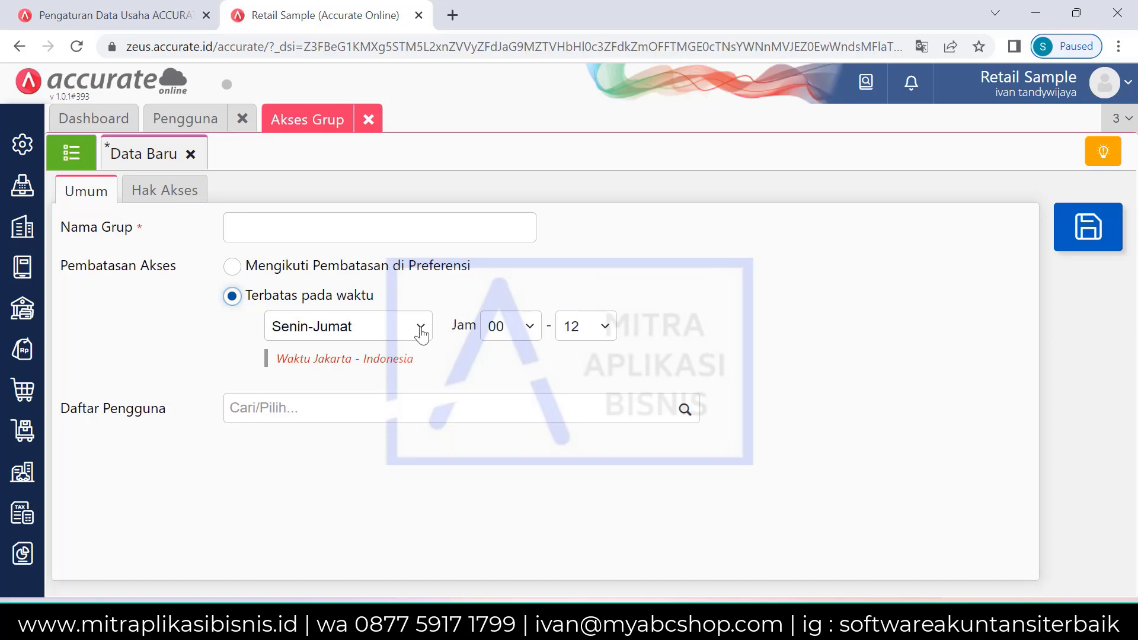
{"action": "left_click", "coordinate": [399, 271]}
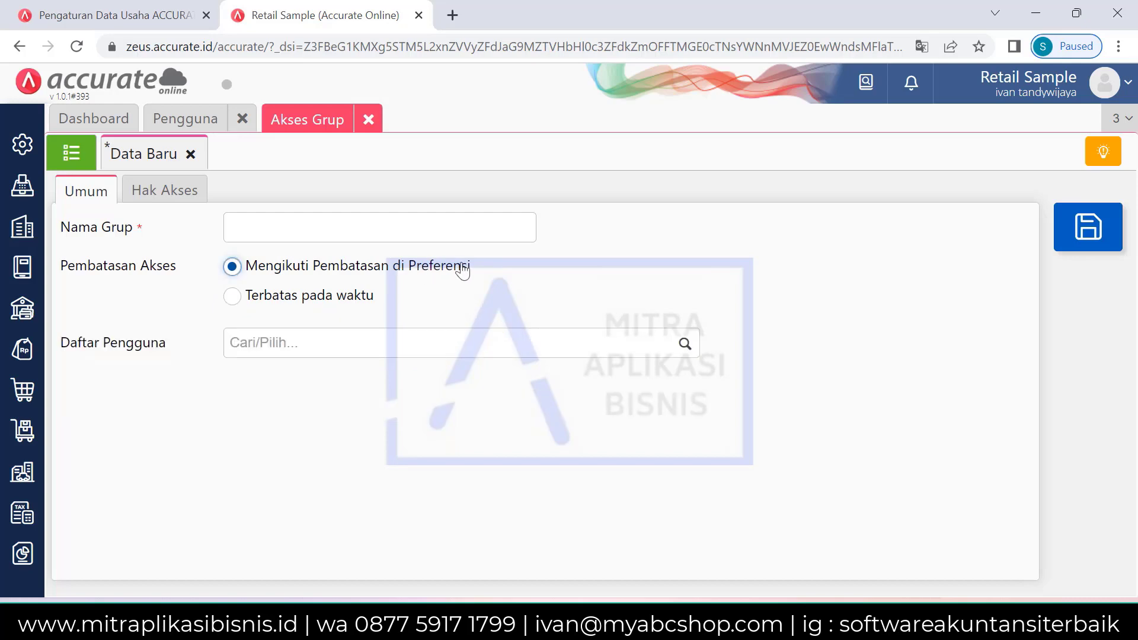
Examine the Hak Akses module categories from Perusahaan to Laporan for the new access group
{"action": "left_click", "coordinate": [171, 202]}
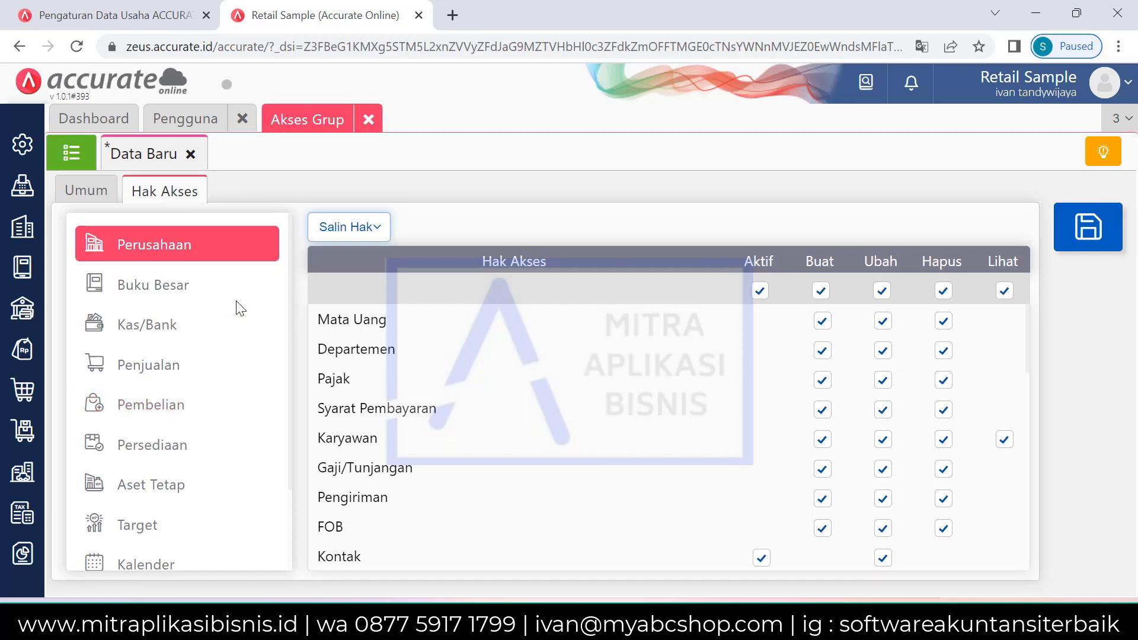
{"action": "scroll", "coordinate": [240, 309], "scroll_direction": "down", "scroll_amount": 2}
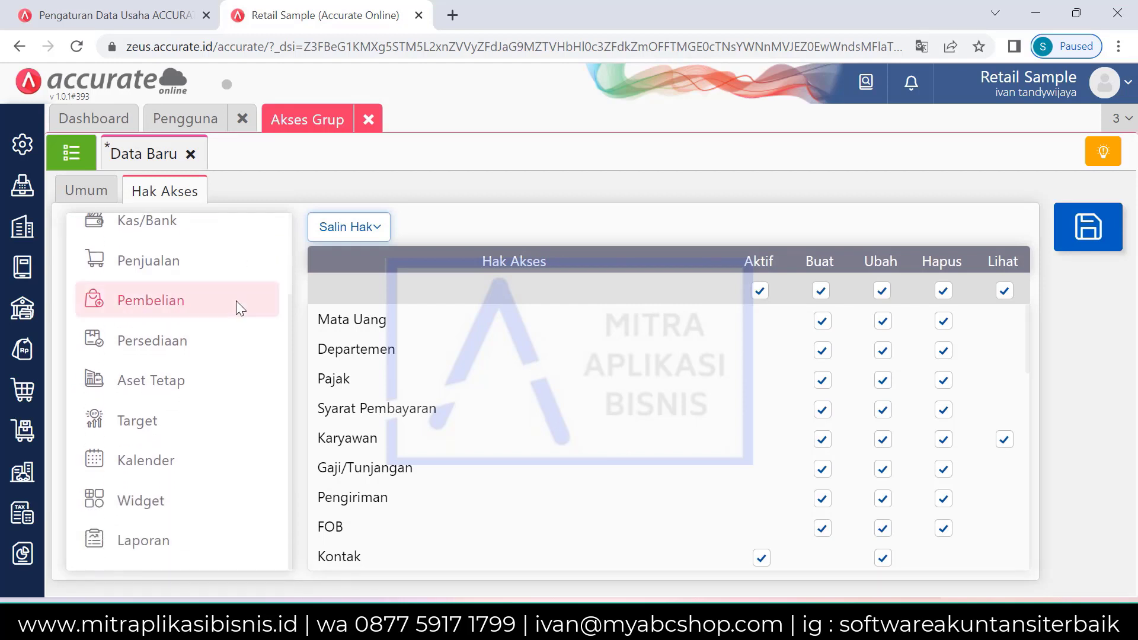
{"action": "scroll", "coordinate": [240, 308], "scroll_direction": "up", "scroll_amount": 2}
{"action": "scroll", "coordinate": [240, 308], "scroll_direction": "down", "scroll_amount": 2}
{"action": "scroll", "coordinate": [241, 308], "scroll_direction": "up", "scroll_amount": 2}
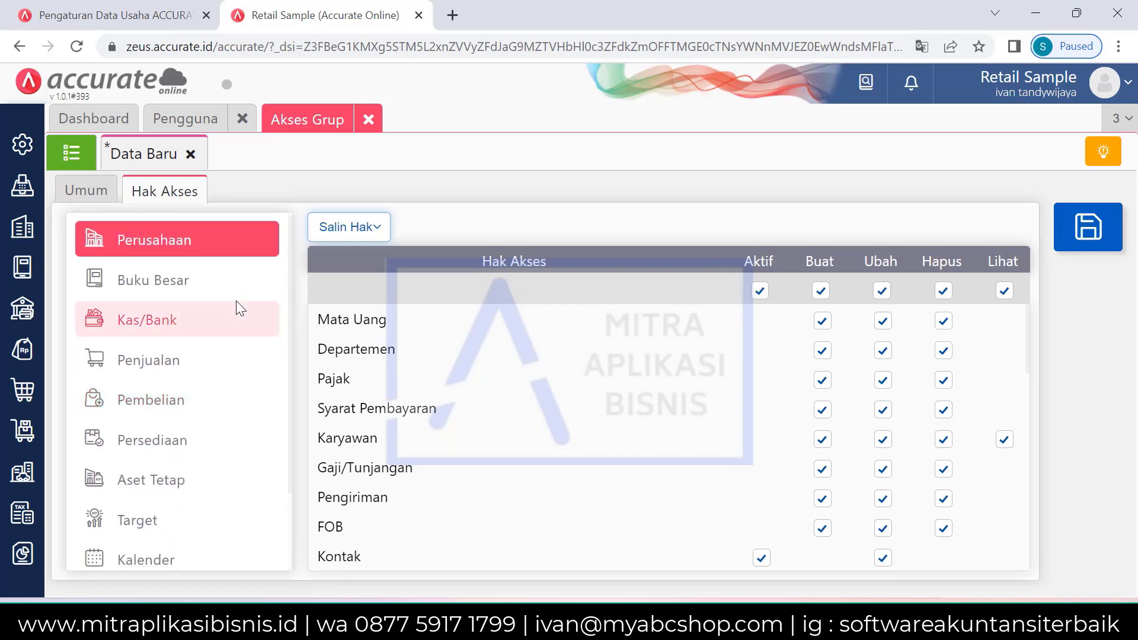
{"action": "scroll", "coordinate": [240, 309], "scroll_direction": "down", "scroll_amount": 2}
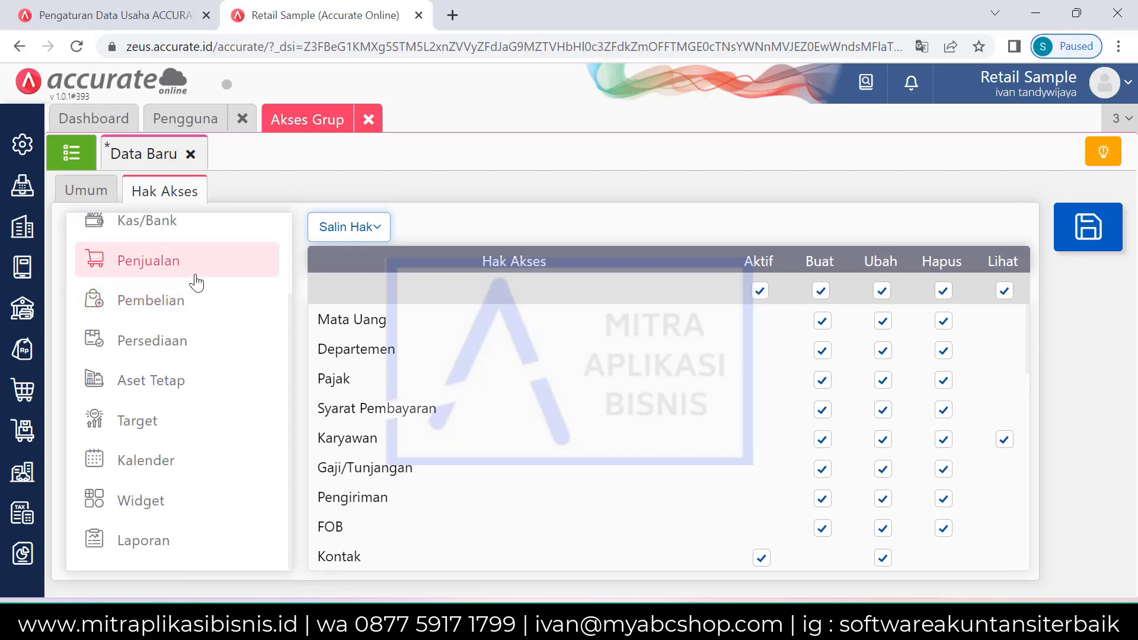
Close the Akses Grup and Pengguna forms, discarding the unsaved new entries in both
{"action": "left_click", "coordinate": [369, 122]}
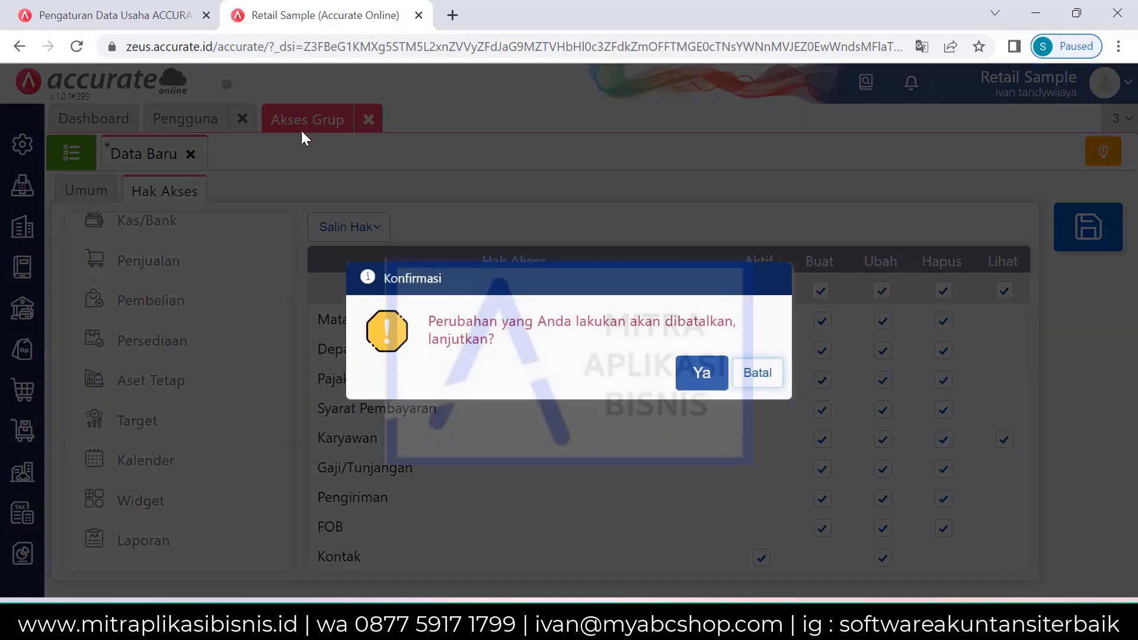
{"action": "left_click", "coordinate": [695, 385]}
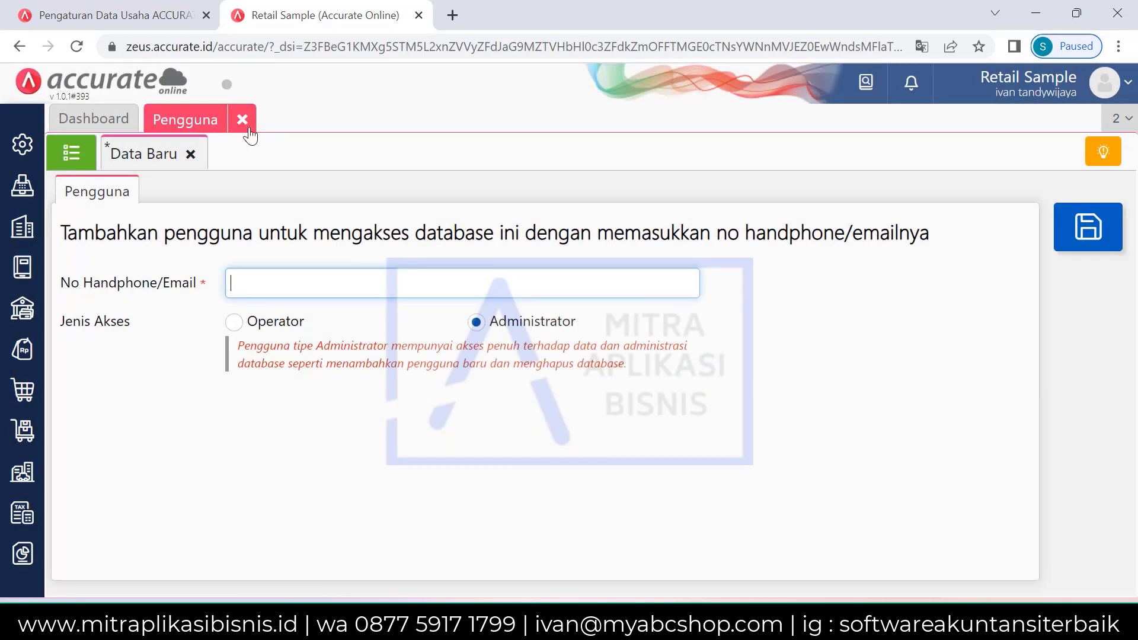
{"action": "left_click", "coordinate": [242, 119]}
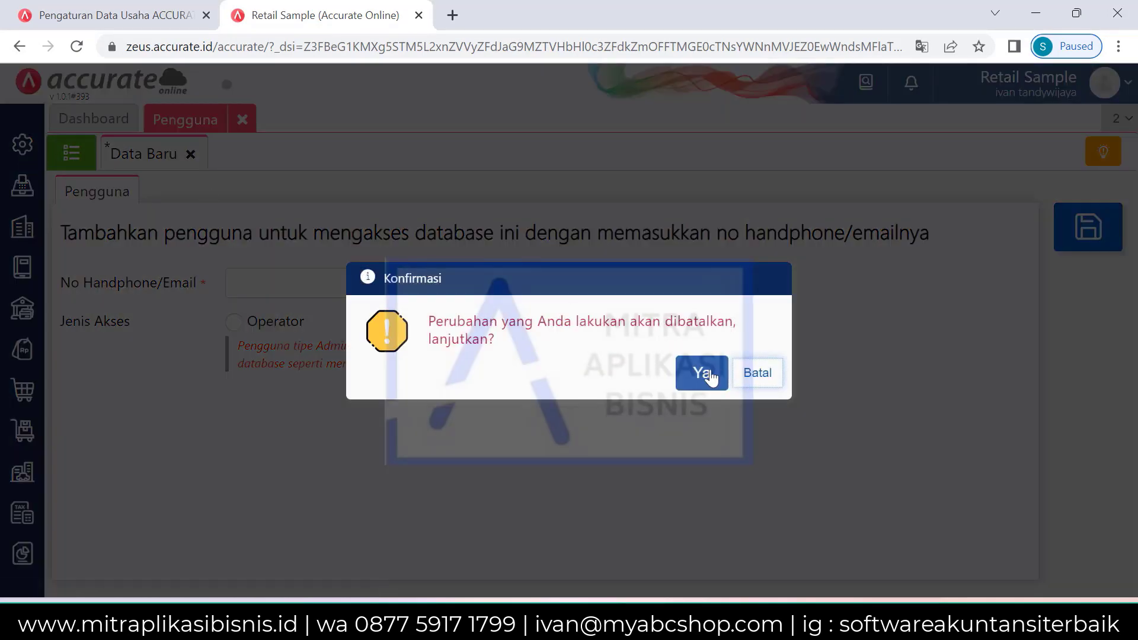
{"action": "left_click", "coordinate": [701, 375]}
Open Accurate Store from Pengaturan, browse the application catalog, and close the store
{"action": "left_click", "coordinate": [18, 142]}
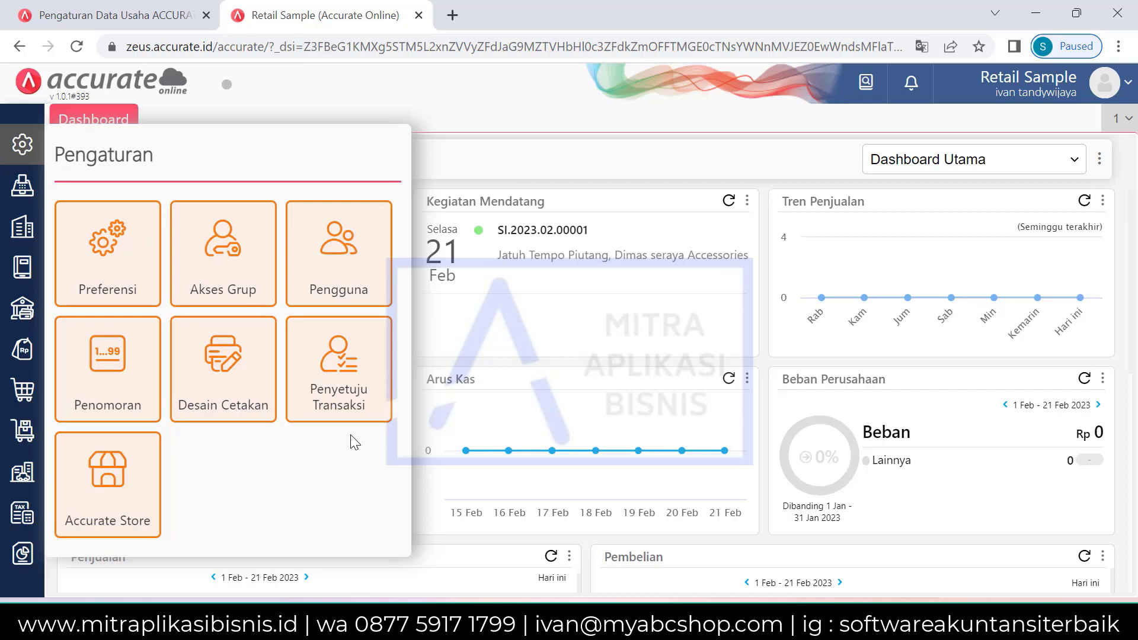
{"action": "left_click", "coordinate": [117, 475]}
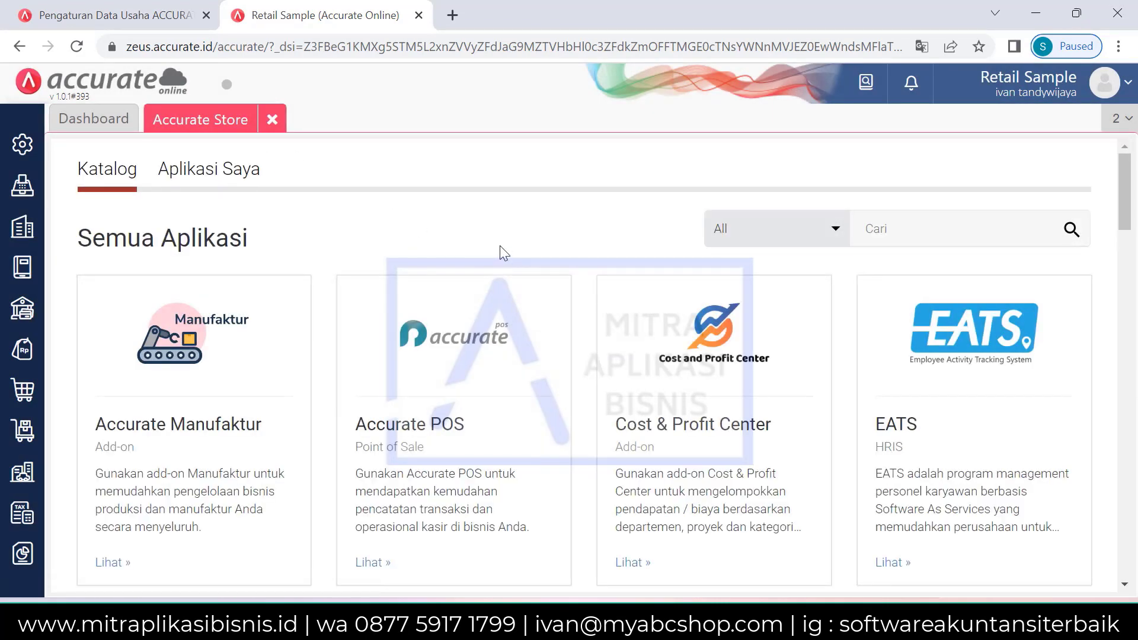
{"action": "scroll", "coordinate": [500, 246], "scroll_direction": "down", "scroll_amount": 3}
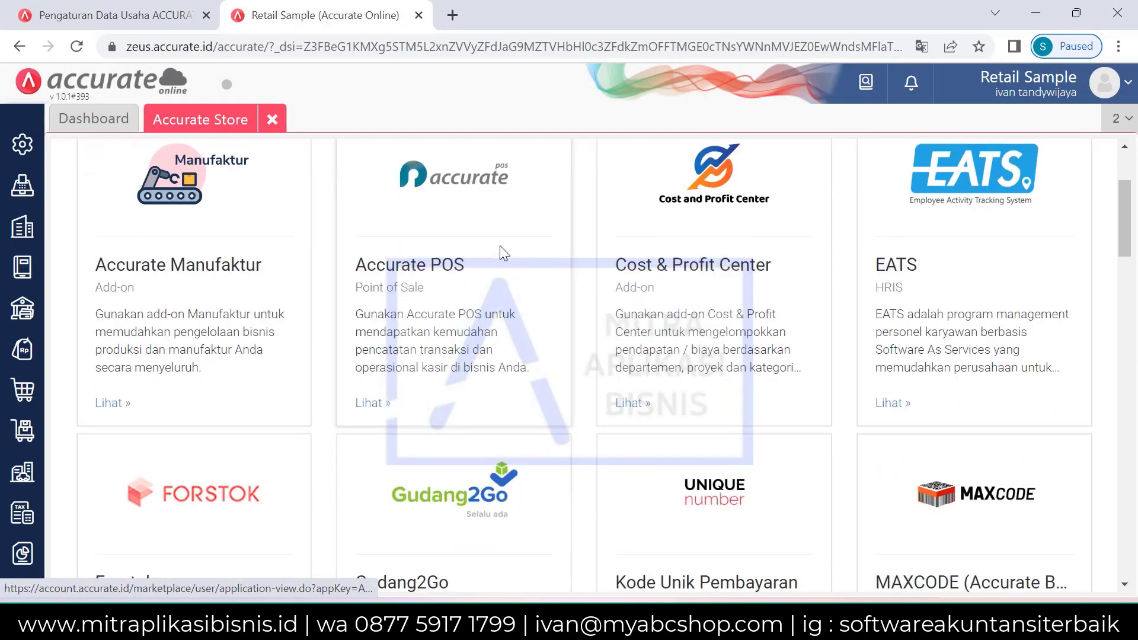
{"action": "scroll", "coordinate": [500, 246], "scroll_direction": "down", "scroll_amount": 1}
{"action": "scroll", "coordinate": [500, 245], "scroll_direction": "up", "scroll_amount": 3}
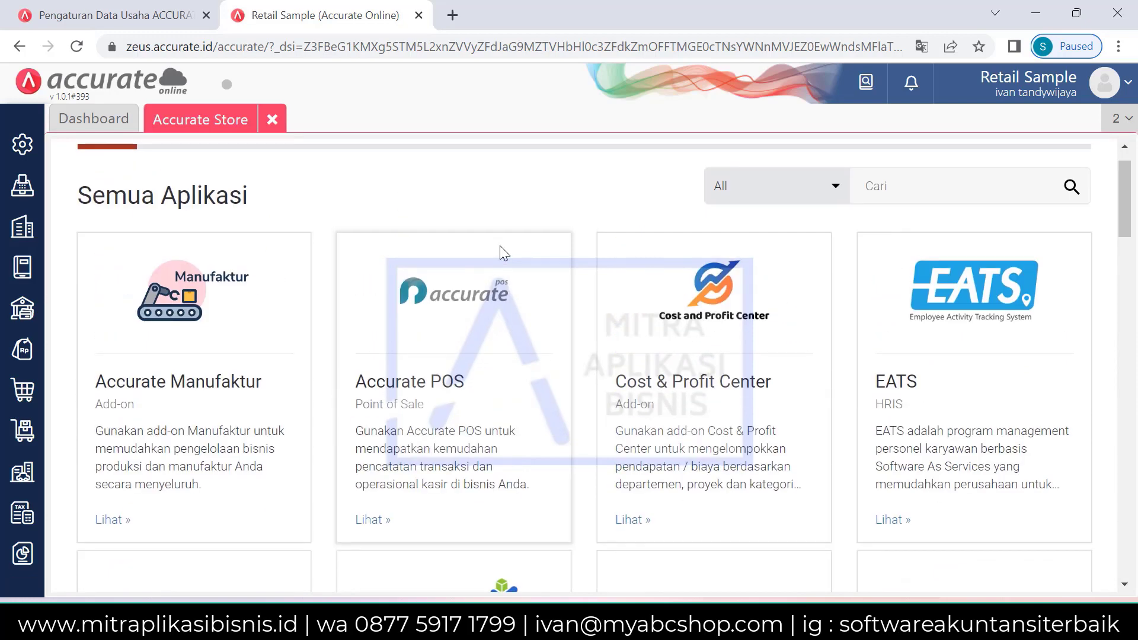
{"action": "scroll", "coordinate": [500, 246], "scroll_direction": "down", "scroll_amount": 2}
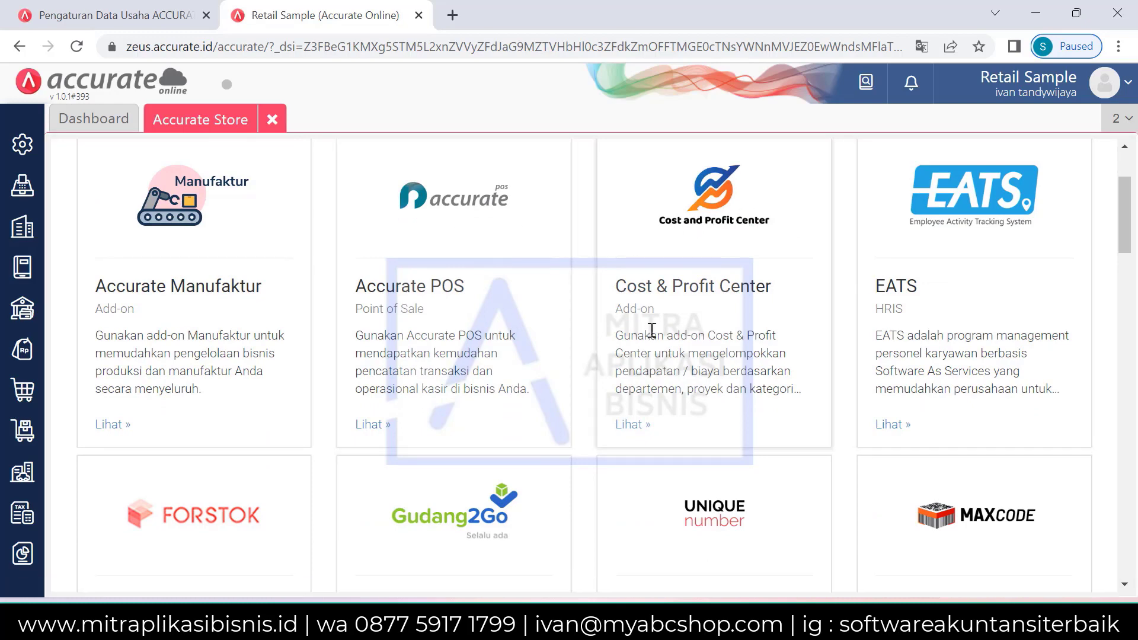
{"action": "scroll", "coordinate": [646, 329], "scroll_direction": "down", "scroll_amount": 3}
{"action": "scroll", "coordinate": [644, 330], "scroll_direction": "down", "scroll_amount": 10}
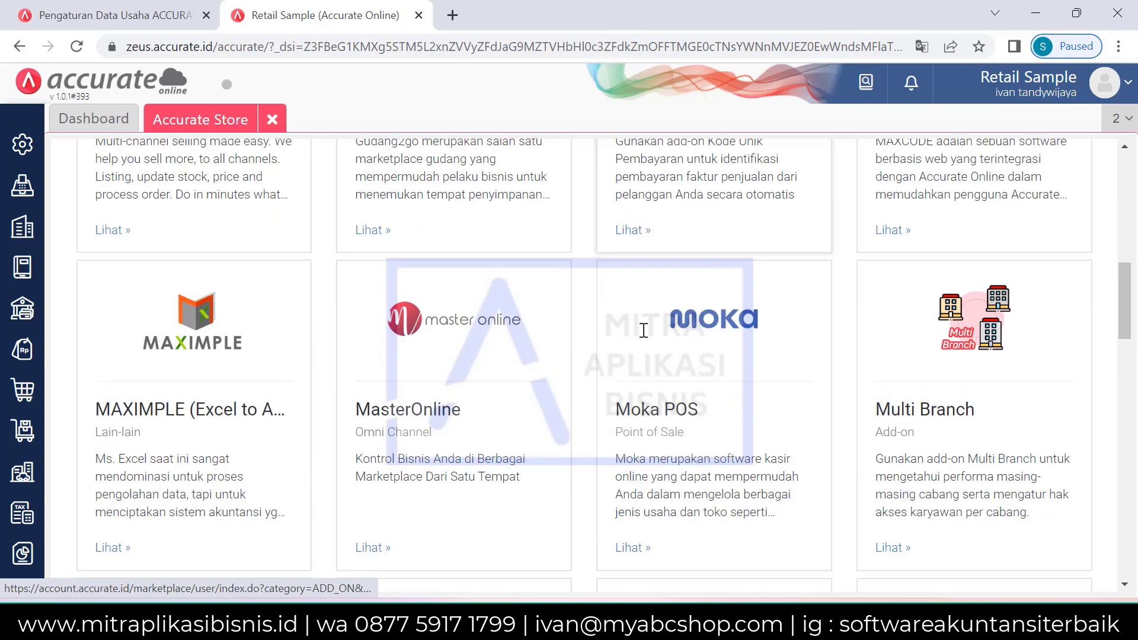
{"action": "scroll", "coordinate": [644, 330], "scroll_direction": "down", "scroll_amount": 1}
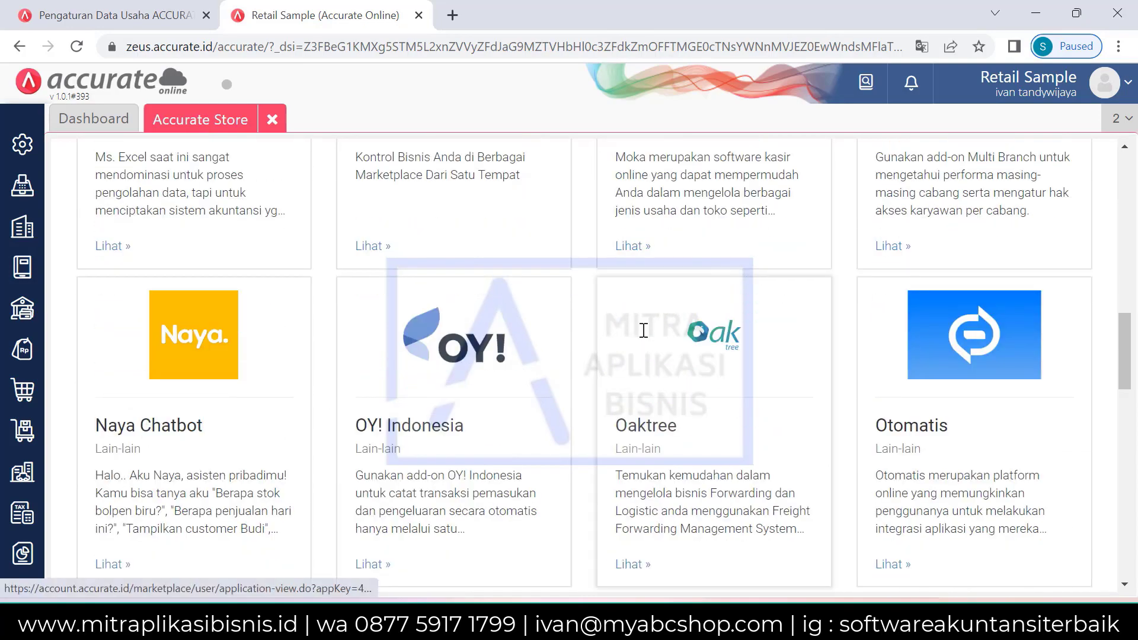
{"action": "scroll", "coordinate": [644, 330], "scroll_direction": "down", "scroll_amount": 5}
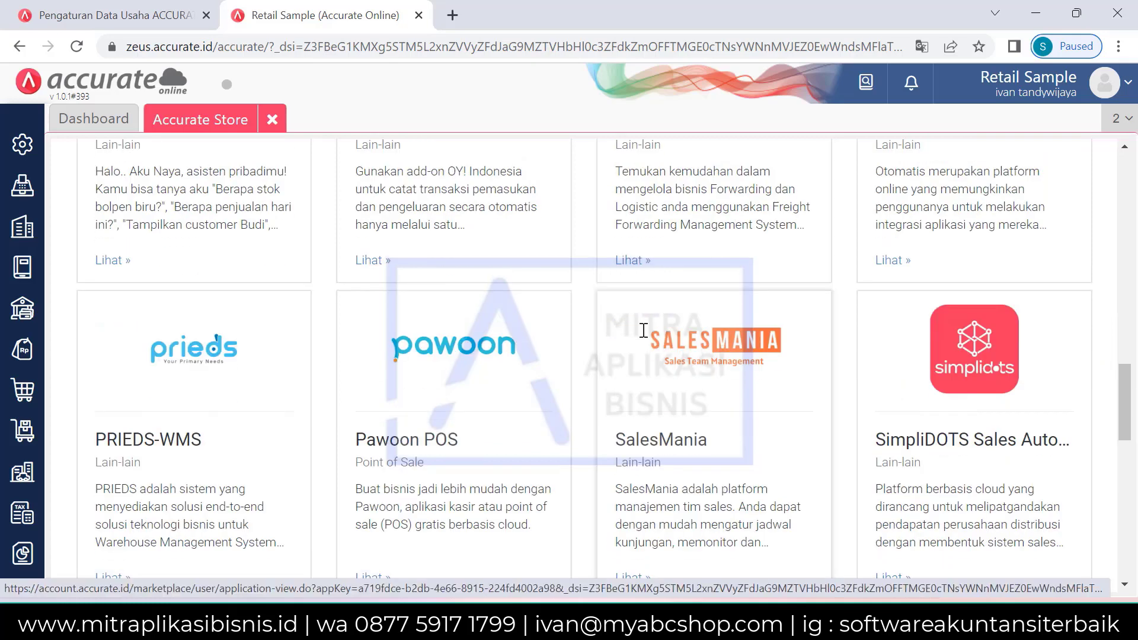
{"action": "left_click", "coordinate": [273, 121]}
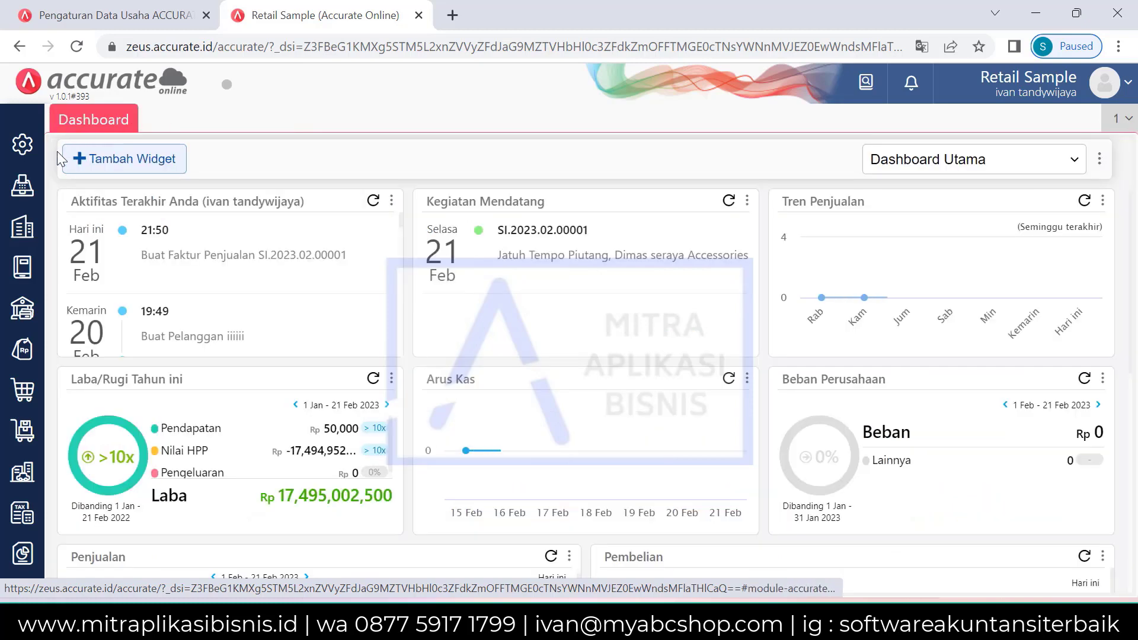
Look over the Accurate POS and Perusahaan modules, view the reminders in Kalender, and close the calendar
{"action": "mouse_move", "coordinate": [35, 193]}
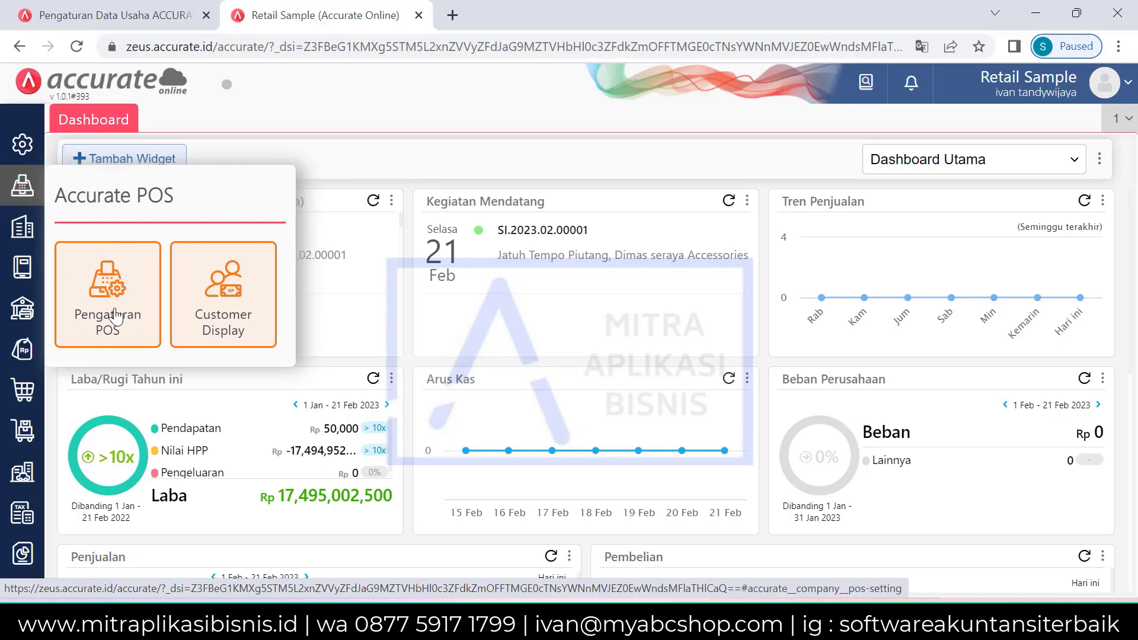
{"action": "left_click", "coordinate": [22, 230]}
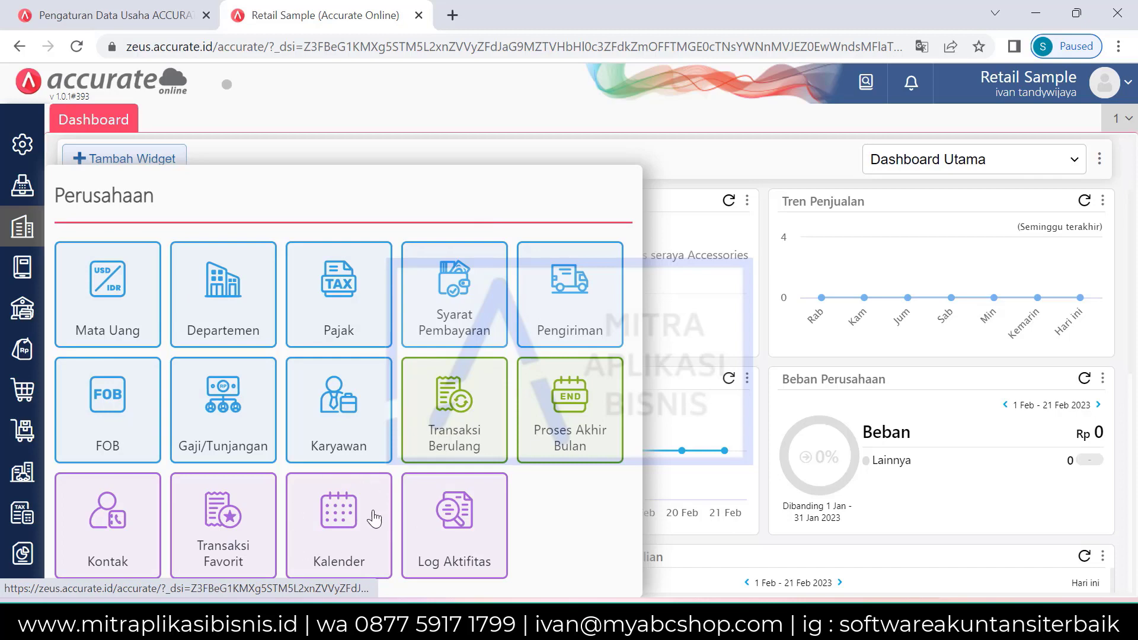
{"action": "left_click", "coordinate": [338, 514]}
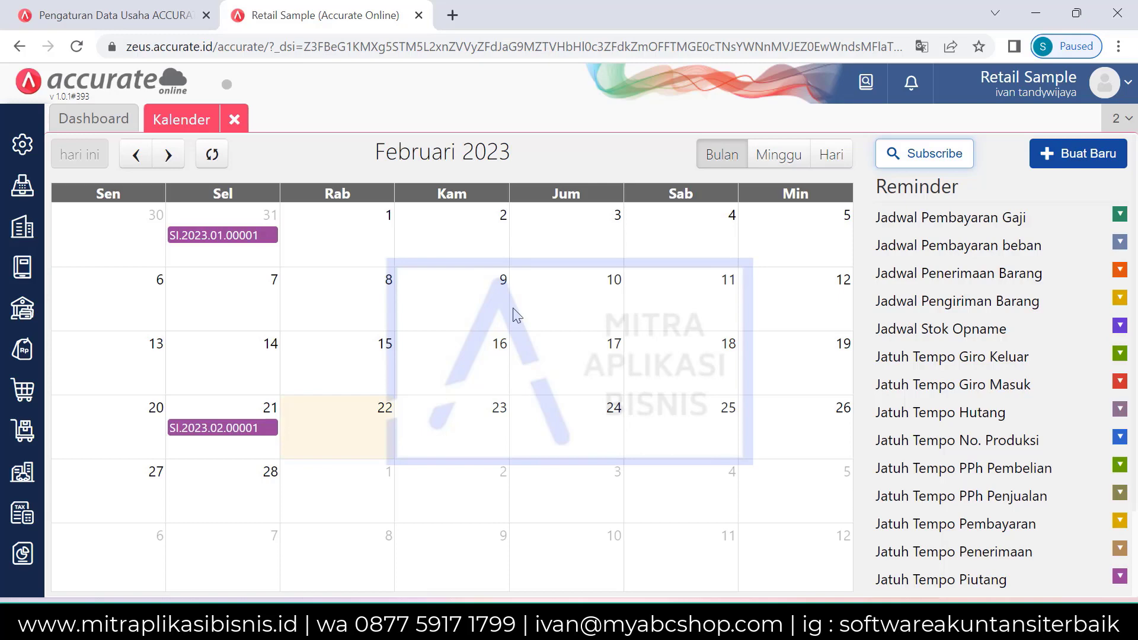
{"action": "left_click", "coordinate": [218, 120]}
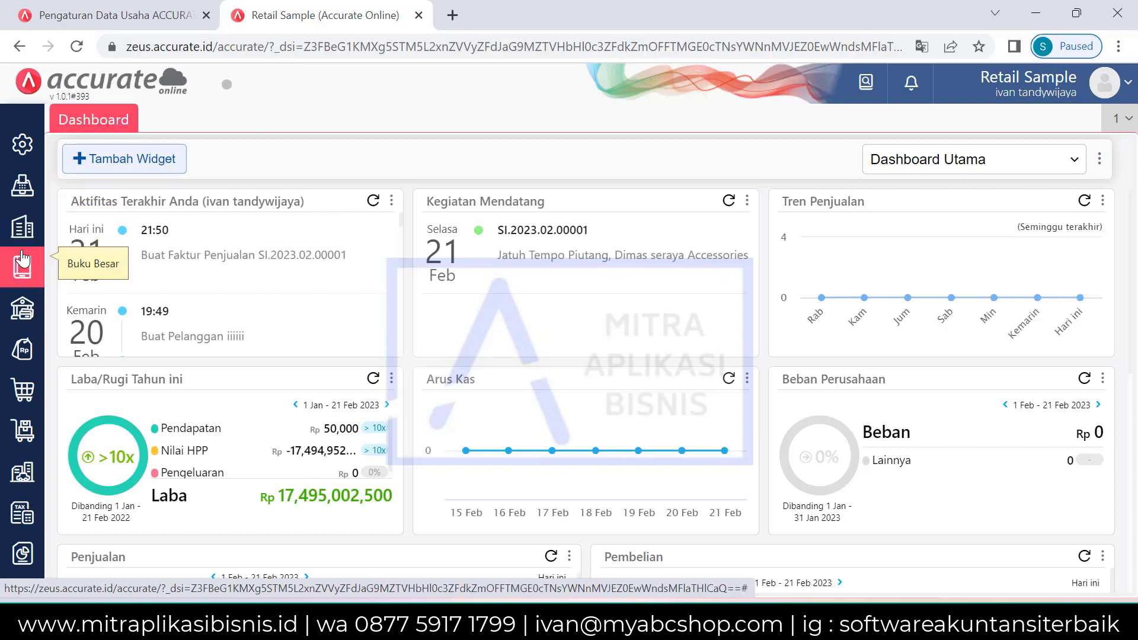
Open Akun Perkiraan from Buku Besar, close its blank new entry to view the account list, and close it
{"action": "left_click", "coordinate": [22, 259]}
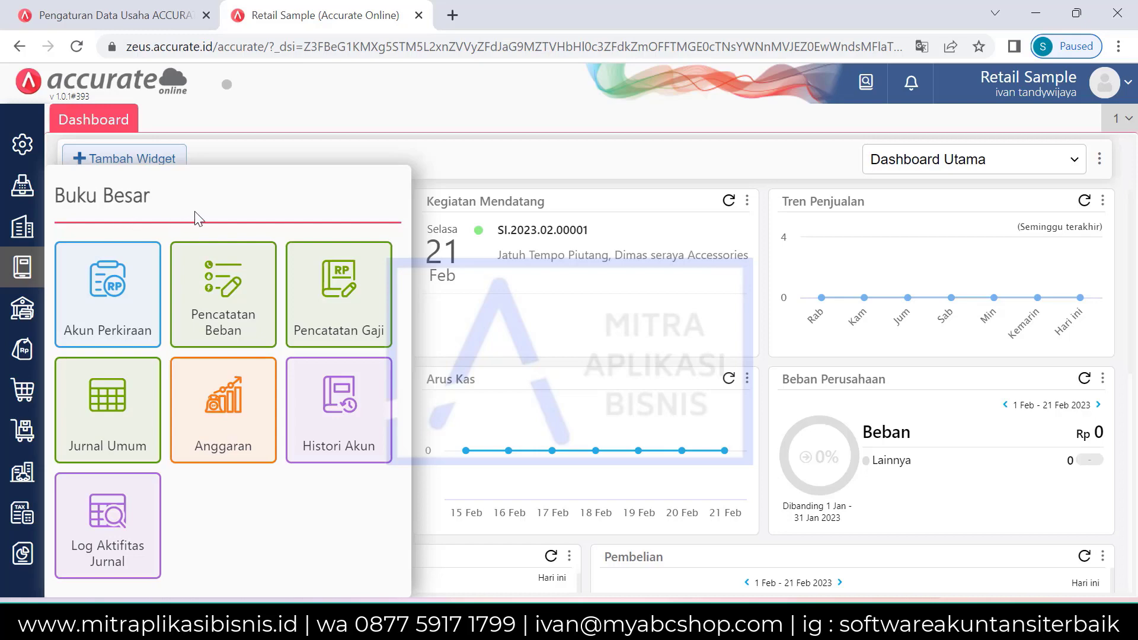
{"action": "left_click", "coordinate": [144, 302]}
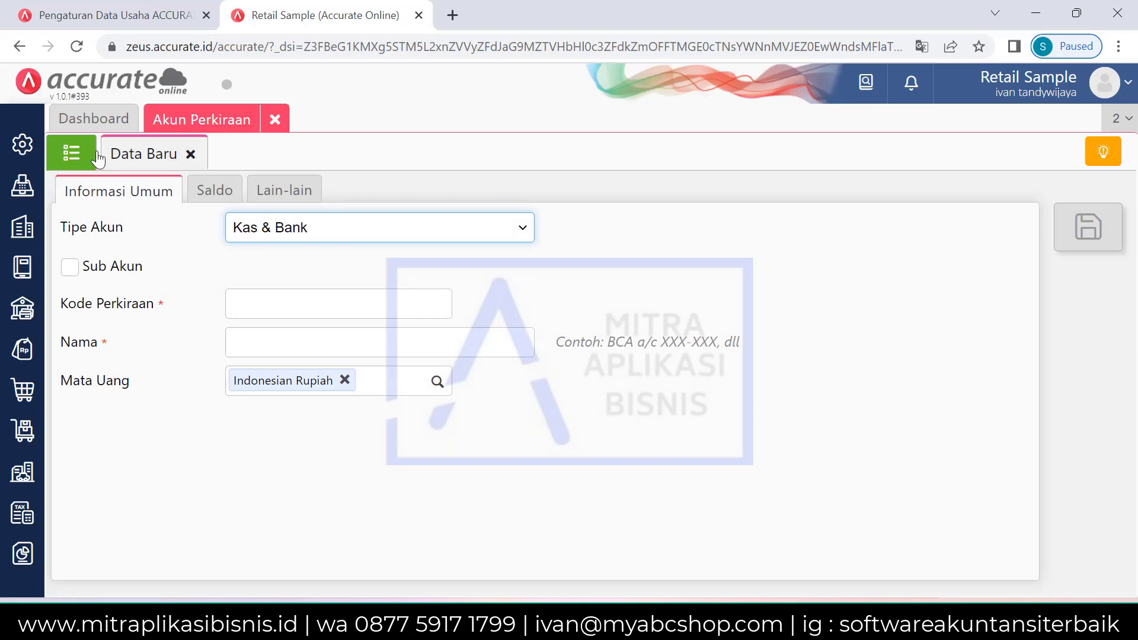
{"action": "left_click", "coordinate": [190, 155]}
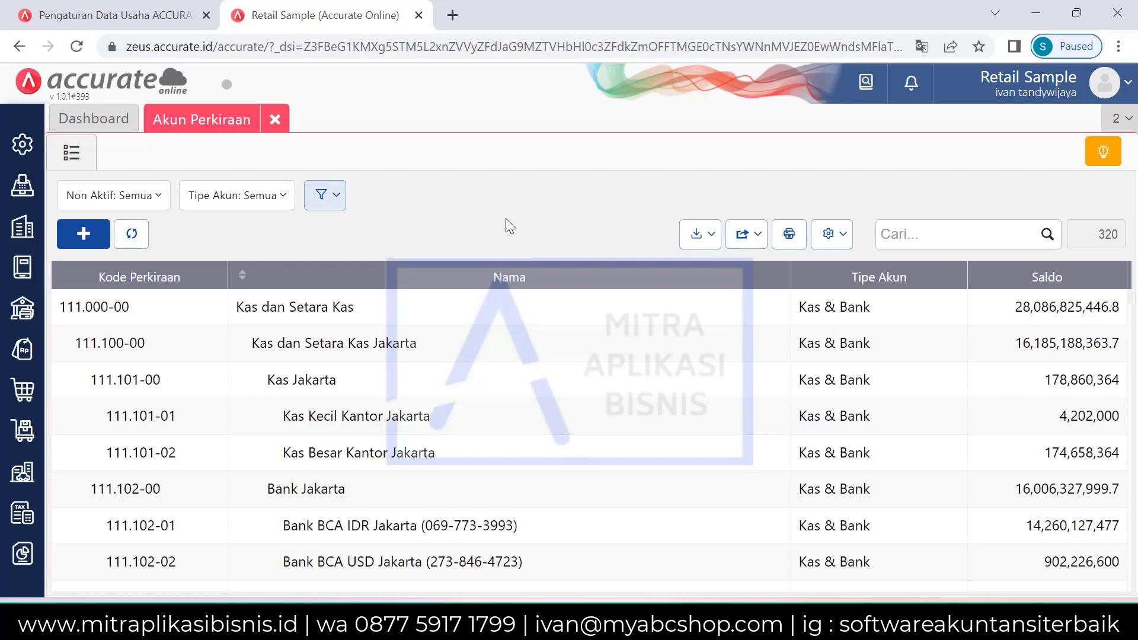
{"action": "left_click", "coordinate": [282, 120]}
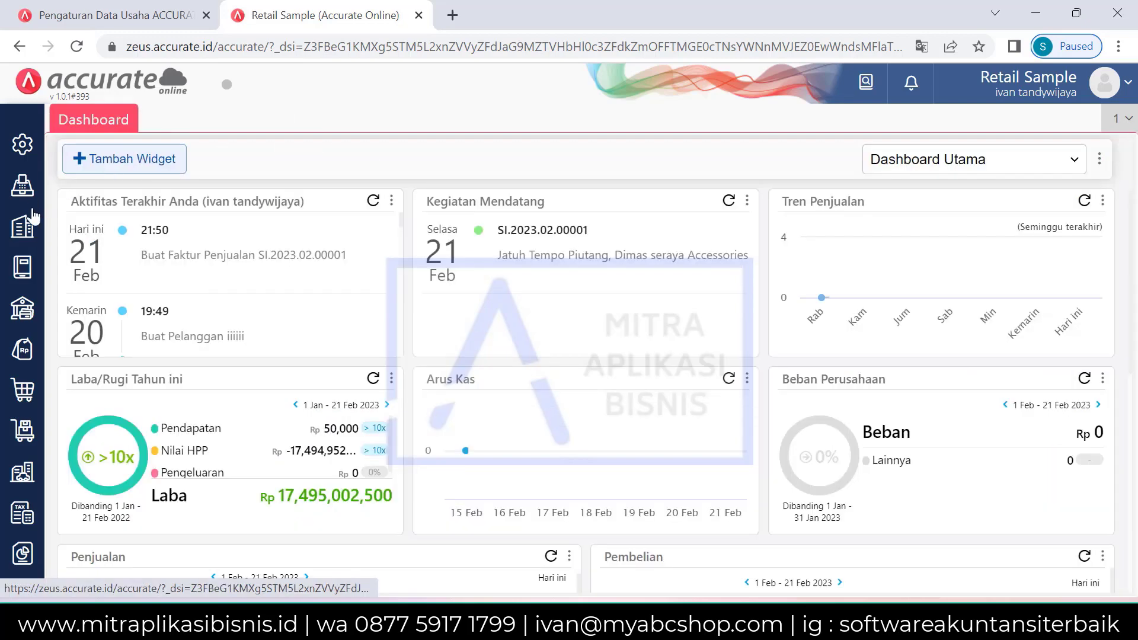
Review the functions offered in the Perusahaan and Buku Besar modules
{"action": "left_click", "coordinate": [26, 228]}
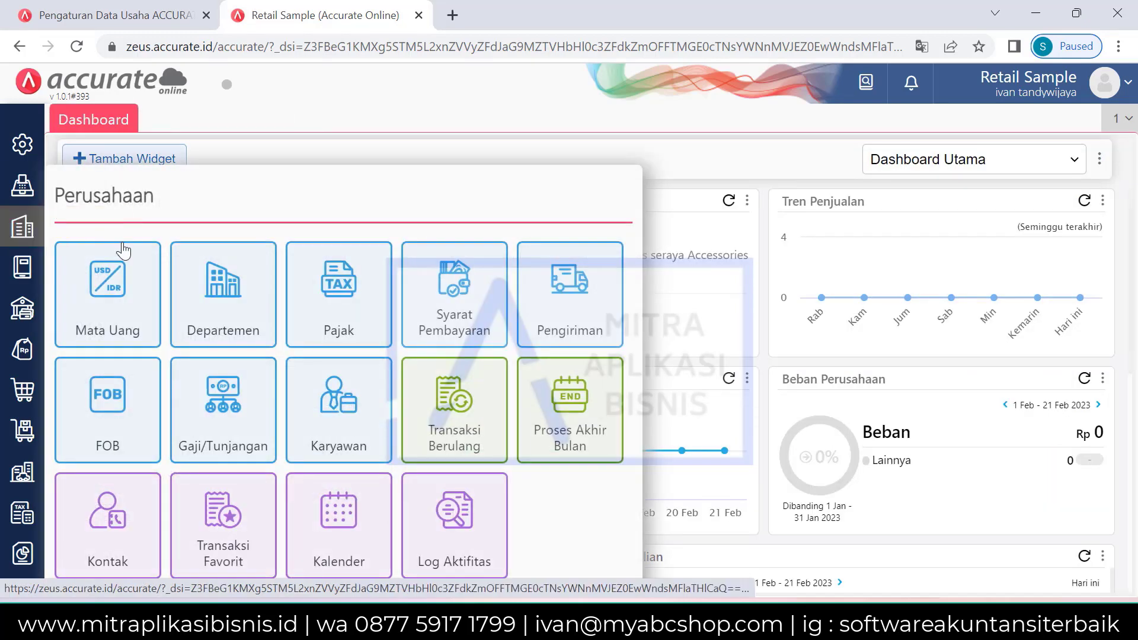
{"action": "left_click", "coordinate": [35, 287]}
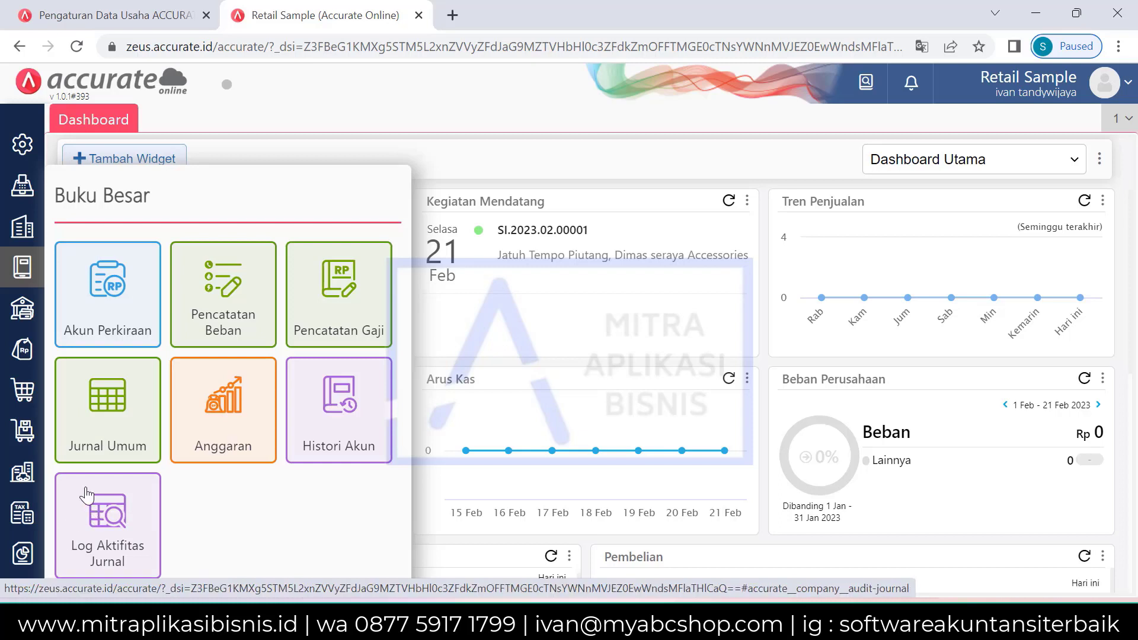
Open a new Pembayaran entry from Kas & Bank and set its Kas/Bank to the Bank BCA IDR Jakarta account
{"action": "left_click", "coordinate": [4, 320]}
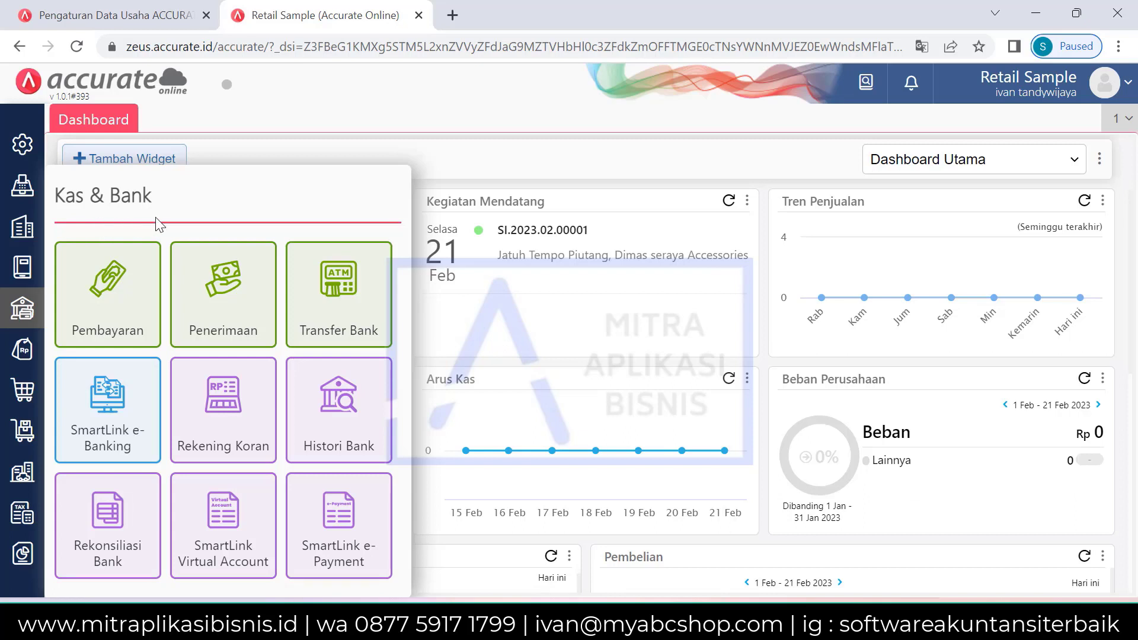
{"action": "left_click", "coordinate": [116, 283]}
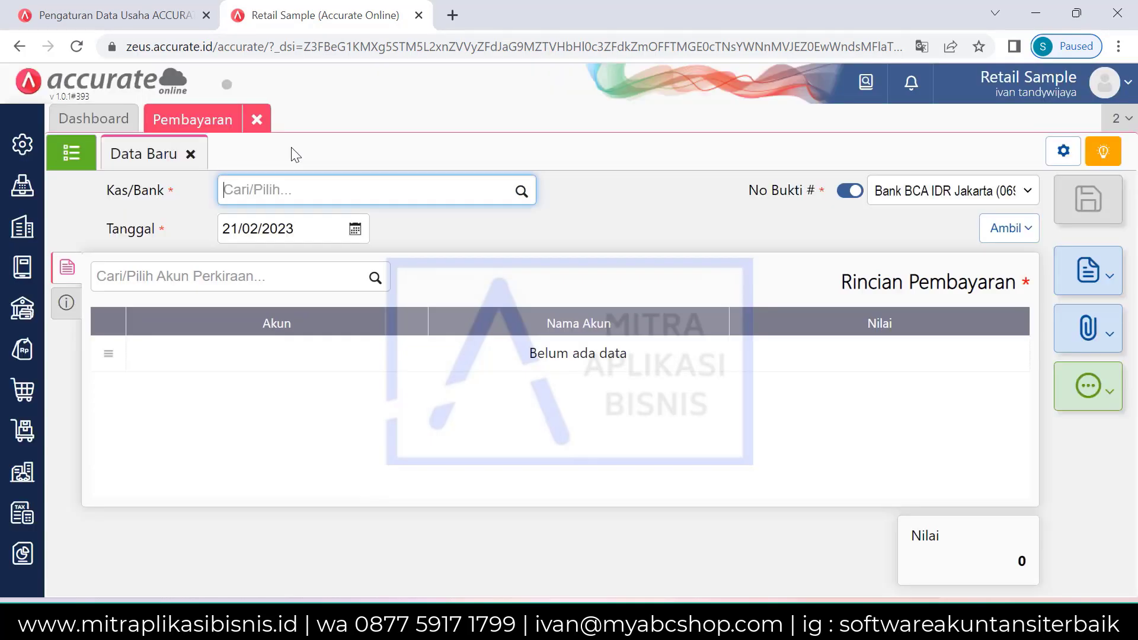
{"action": "left_click", "coordinate": [522, 193]}
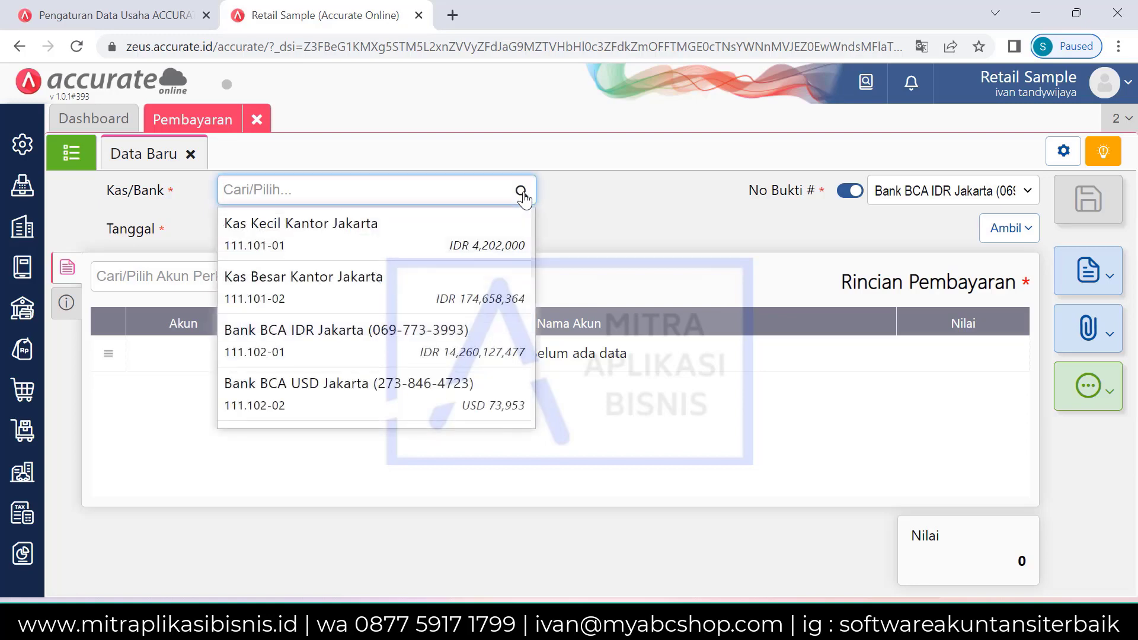
{"action": "left_click", "coordinate": [456, 350]}
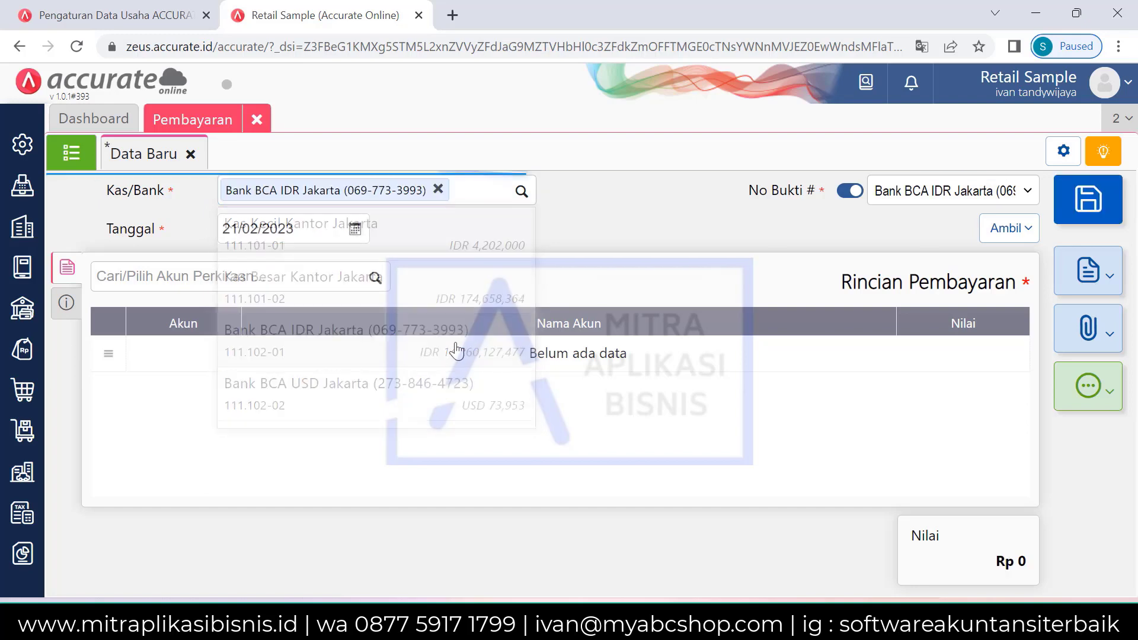
Search the expense accounts for "biaya" and add Biaya Zakat dan Donasi as the payment detail
{"action": "left_click", "coordinate": [374, 280]}
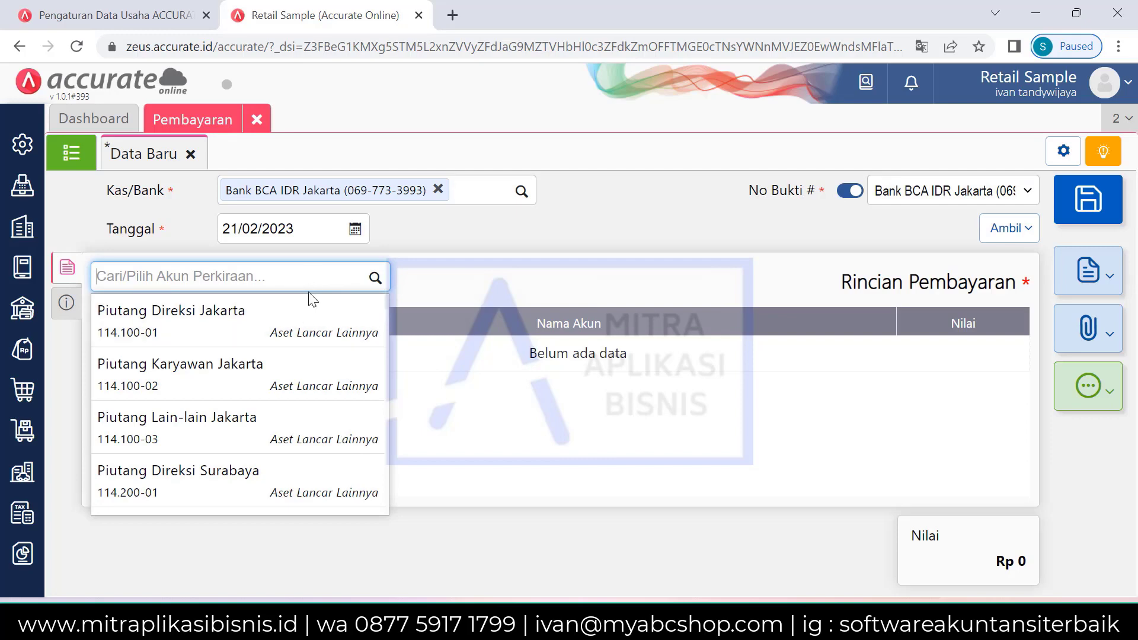
{"action": "type", "text": "biaya"}
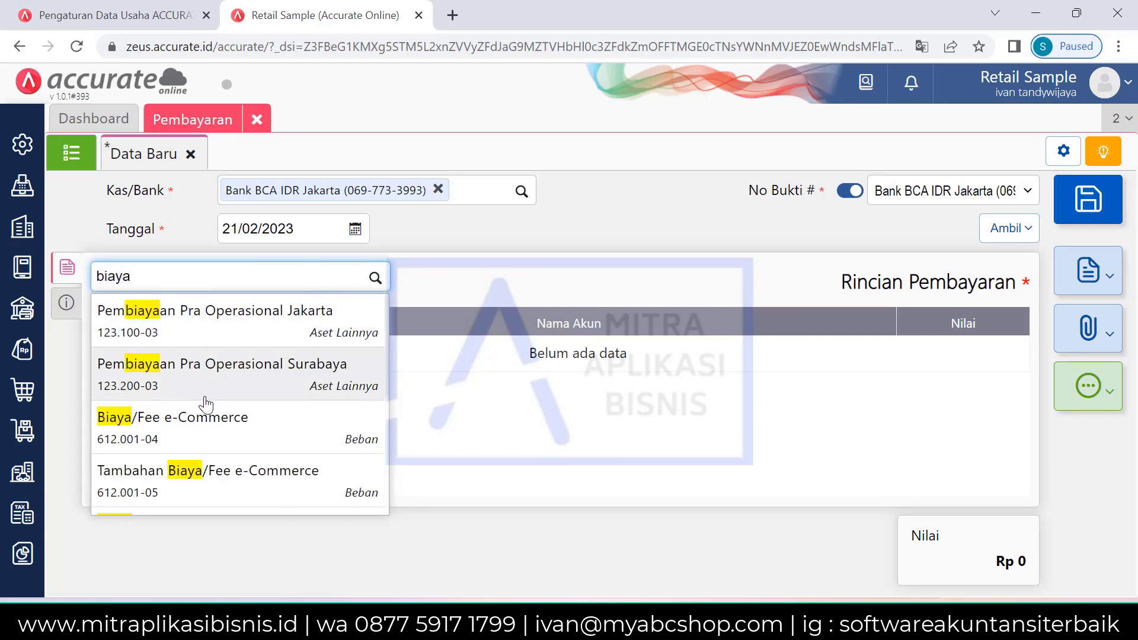
{"action": "scroll", "coordinate": [208, 406], "scroll_direction": "down", "scroll_amount": 2}
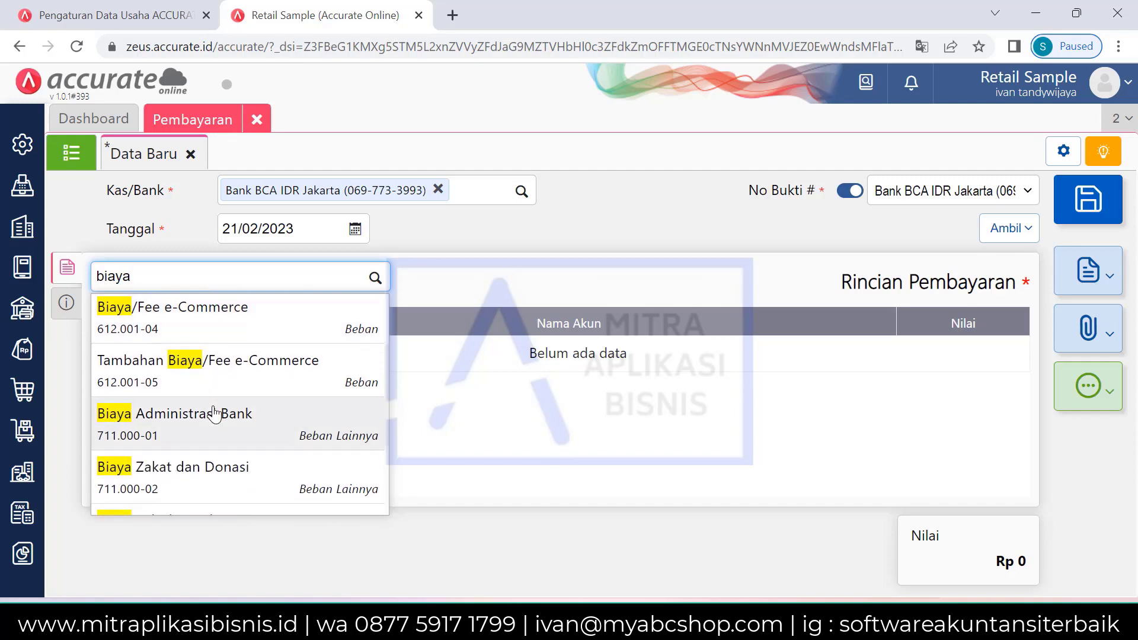
{"action": "scroll", "coordinate": [214, 415], "scroll_direction": "down", "scroll_amount": 3}
{"action": "scroll", "coordinate": [215, 415], "scroll_direction": "up", "scroll_amount": 5}
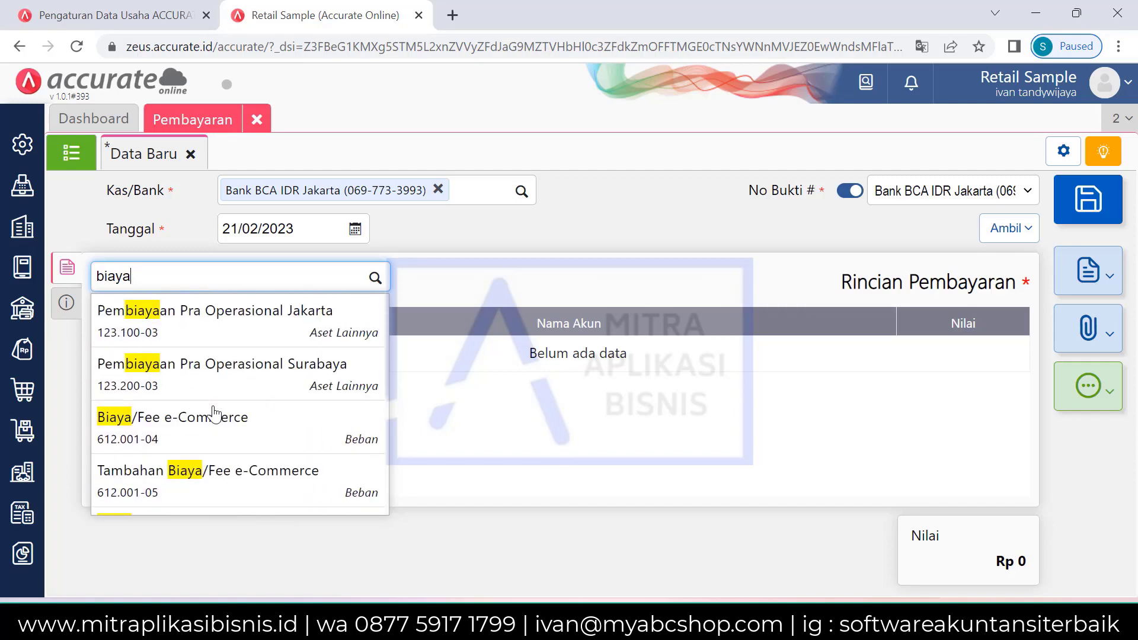
{"action": "scroll", "coordinate": [215, 415], "scroll_direction": "down", "scroll_amount": 2}
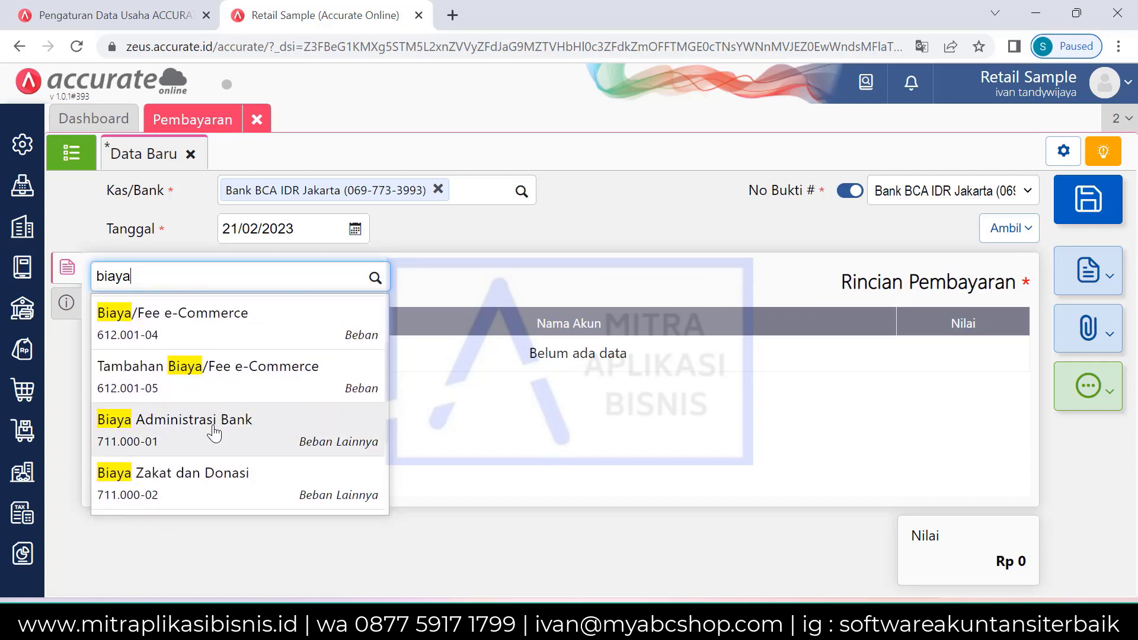
{"action": "scroll", "coordinate": [215, 427], "scroll_direction": "down", "scroll_amount": 1}
{"action": "left_click", "coordinate": [237, 425]}
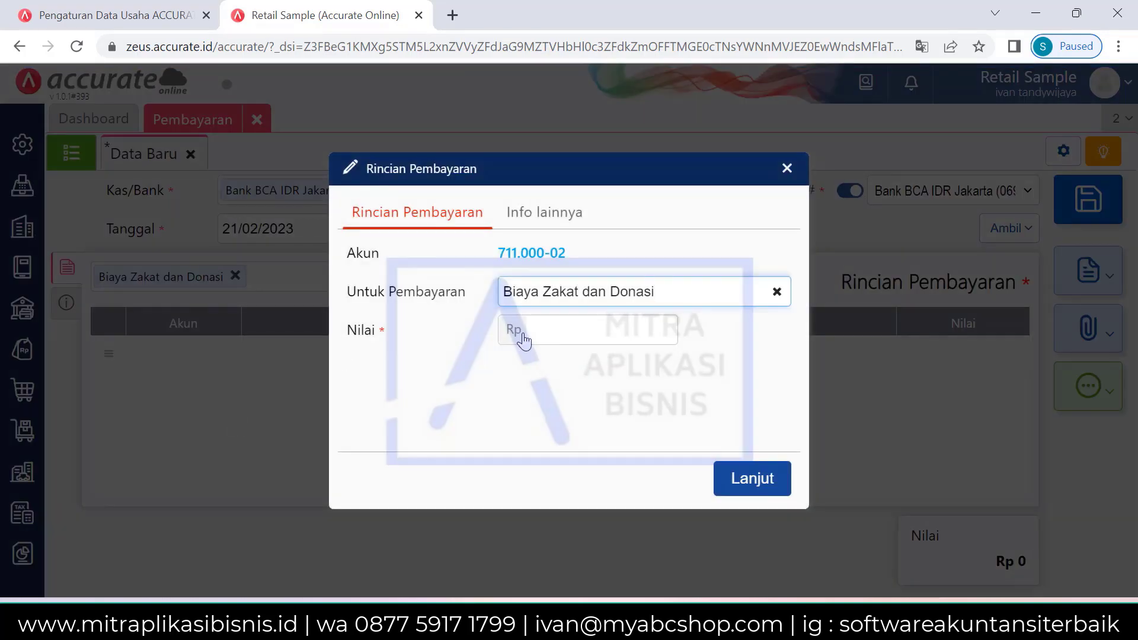
Set the Nilai of the payment detail to Rp 400,000 and save the payment
{"action": "left_click", "coordinate": [556, 336]}
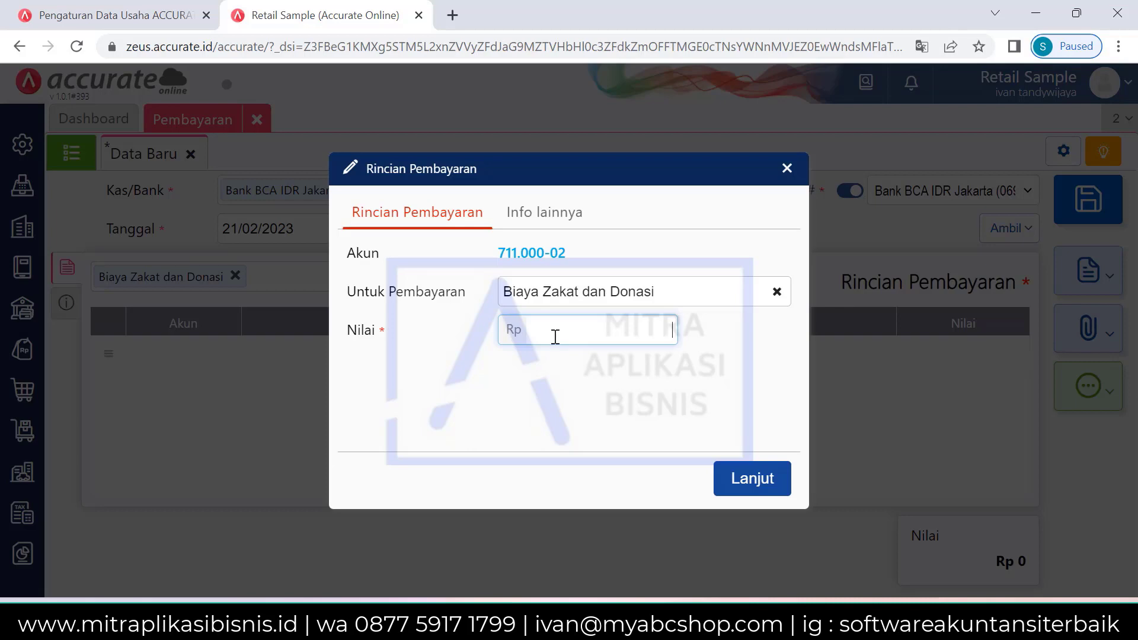
{"action": "type", "text": "4000000"}
{"action": "left_click", "coordinate": [750, 481]}
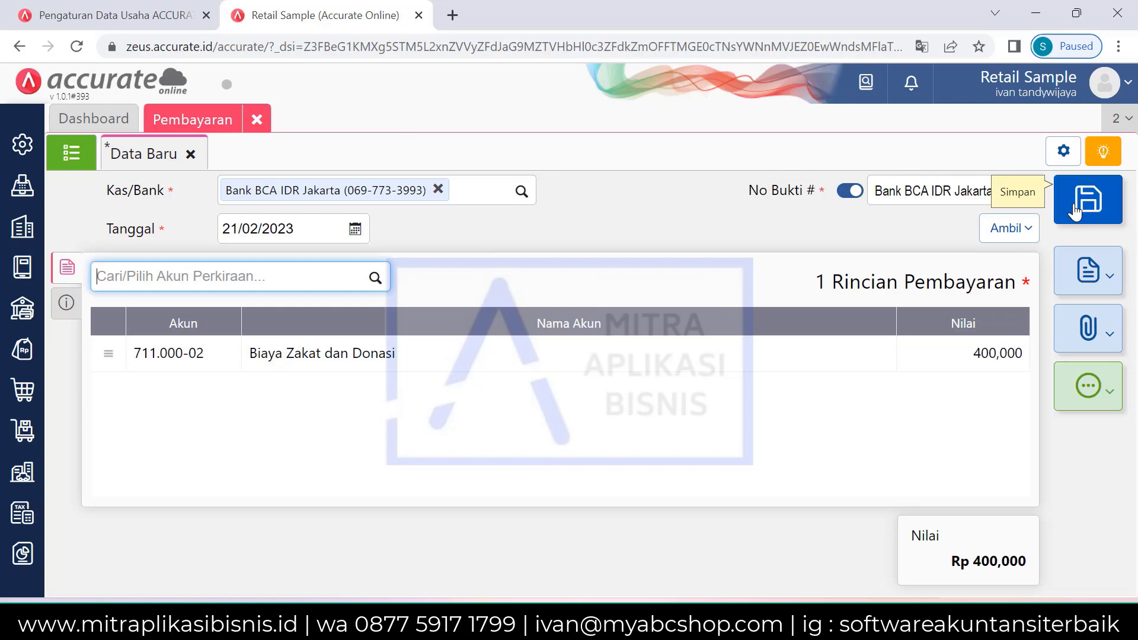
{"action": "left_click", "coordinate": [1076, 211]}
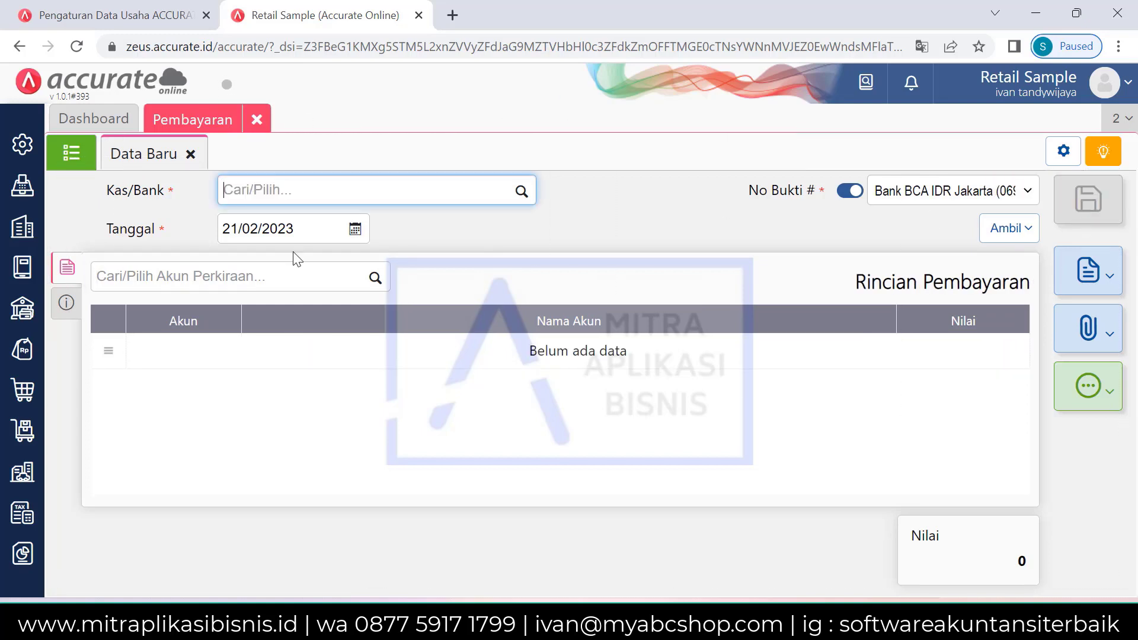
Open the saved Rp 400,000 payment dated 21/02/2023 from the Pembayaran list, examine its Rincian Jurnal, and close Pembayaran
{"action": "left_click", "coordinate": [73, 142]}
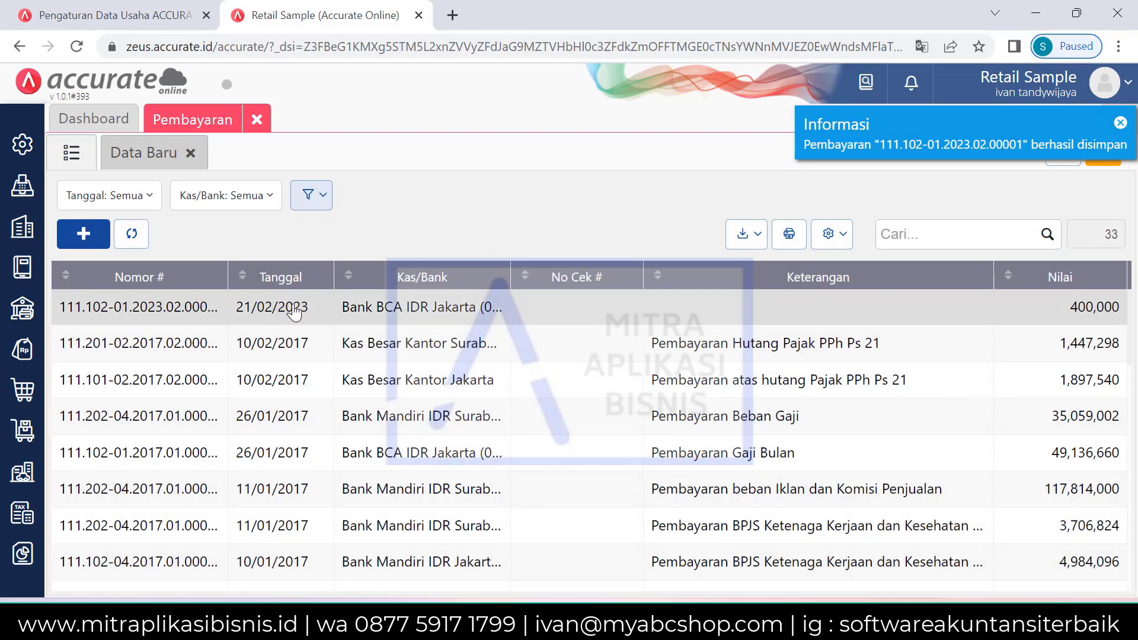
{"action": "left_click", "coordinate": [294, 313]}
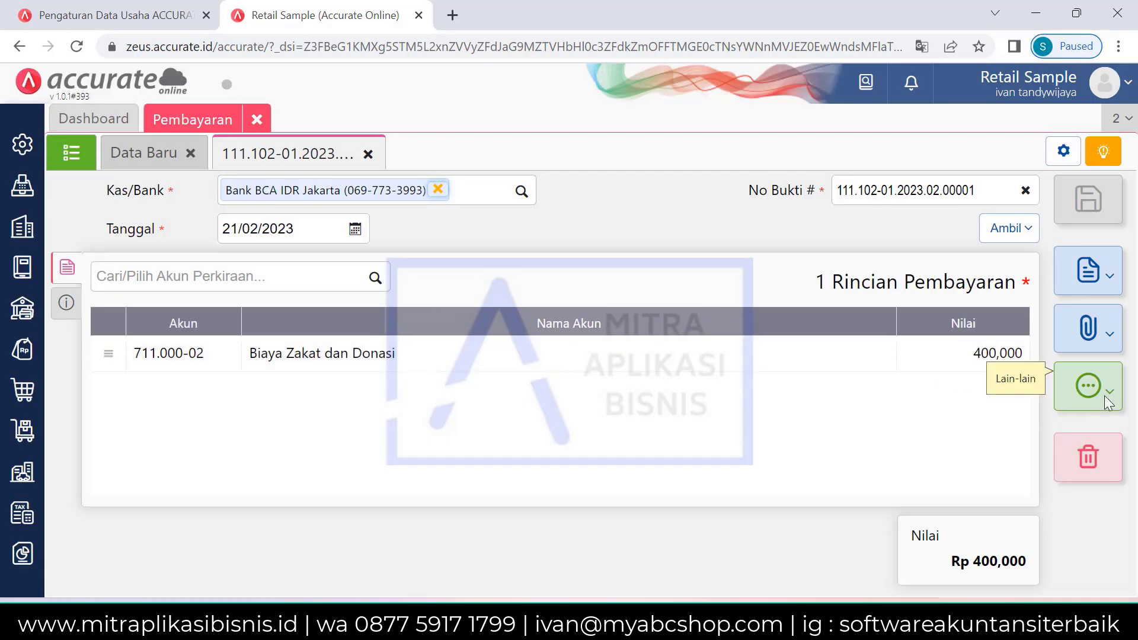
{"action": "left_click", "coordinate": [1105, 397]}
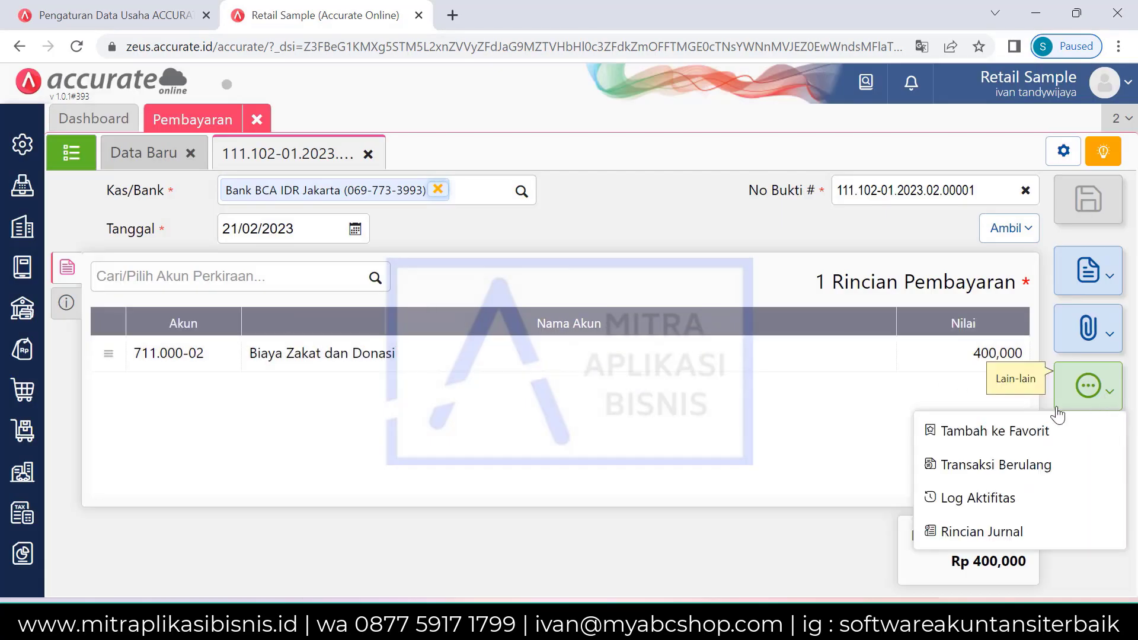
{"action": "left_click", "coordinate": [988, 529]}
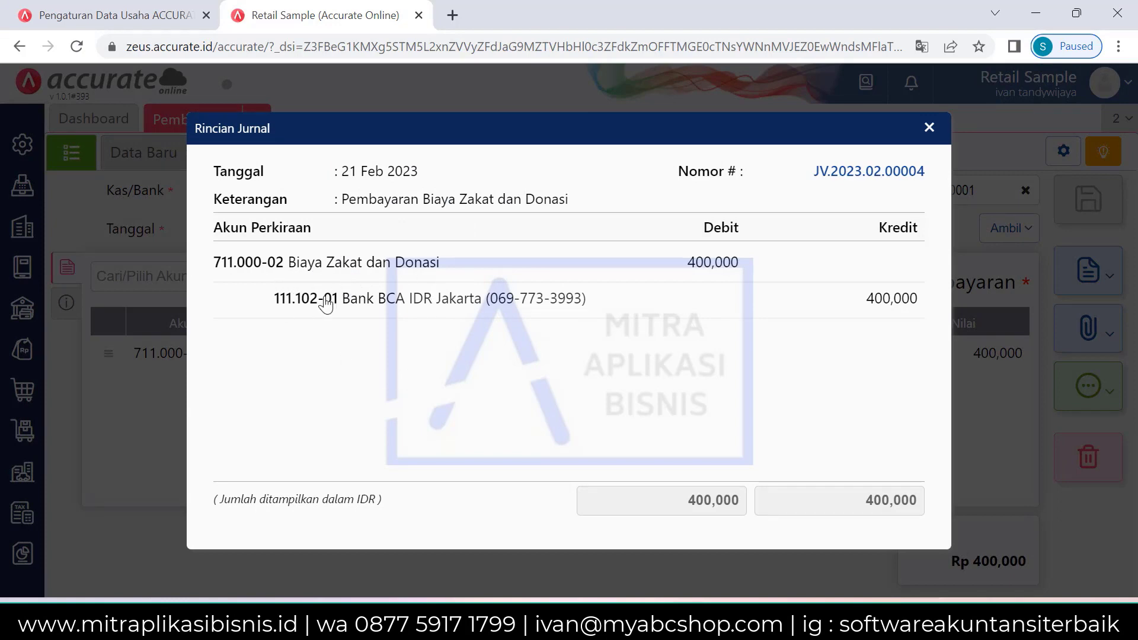
{"action": "left_click", "coordinate": [929, 127]}
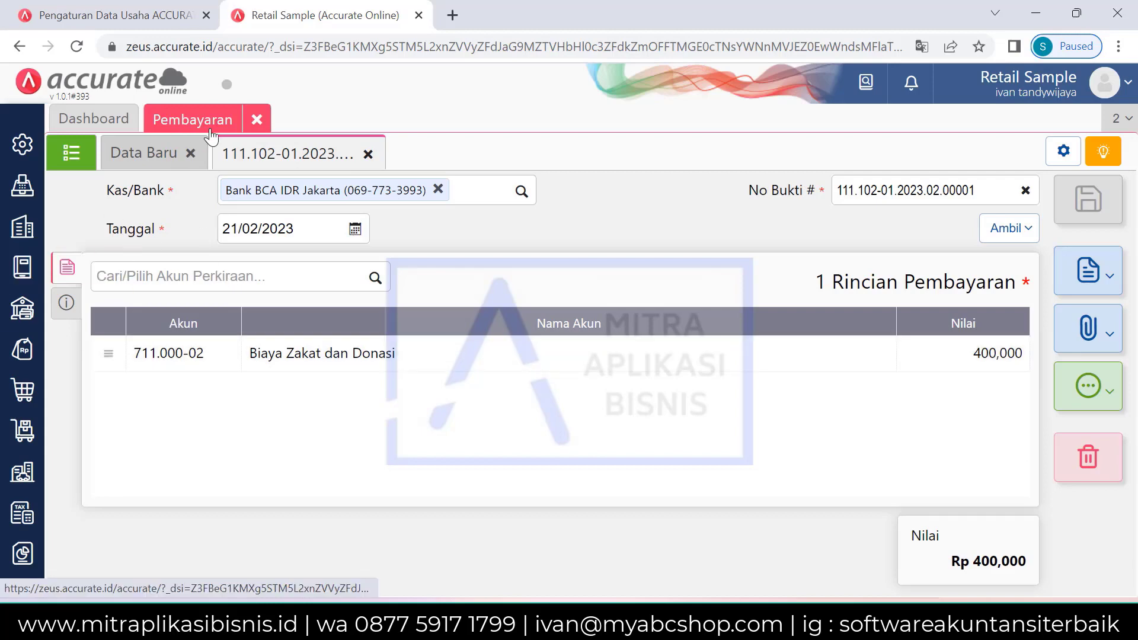
{"action": "left_click", "coordinate": [256, 121]}
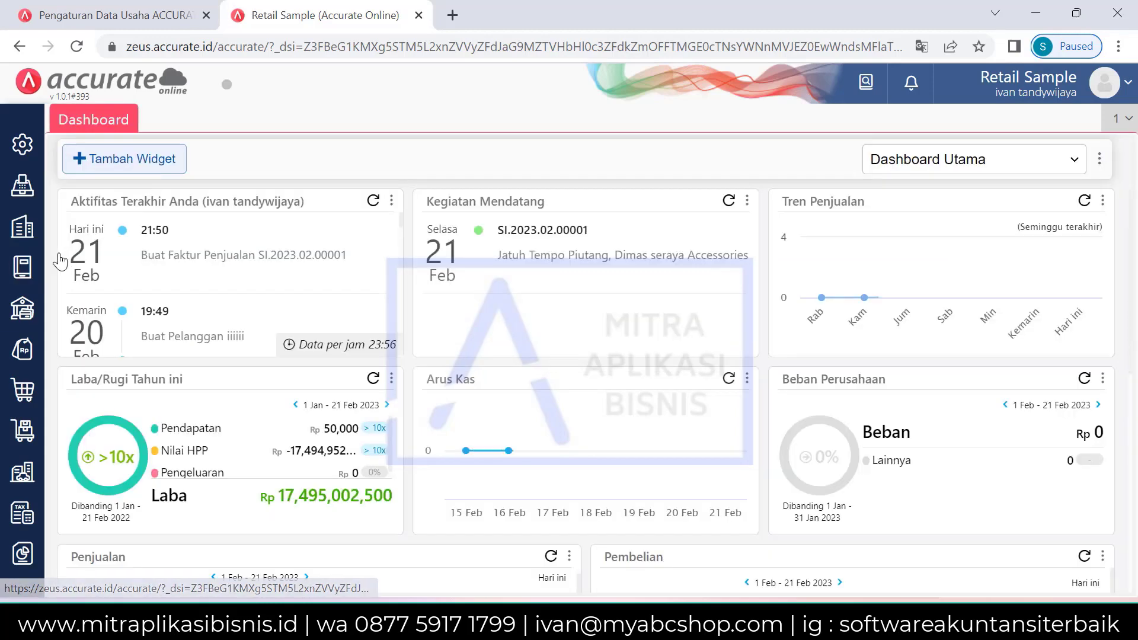
Try KlikBCA Personal as the Jenis Internet Banking in a new SmartLink e-Banking entry, look over the alternatives, and discard the entry
{"action": "left_click", "coordinate": [22, 308]}
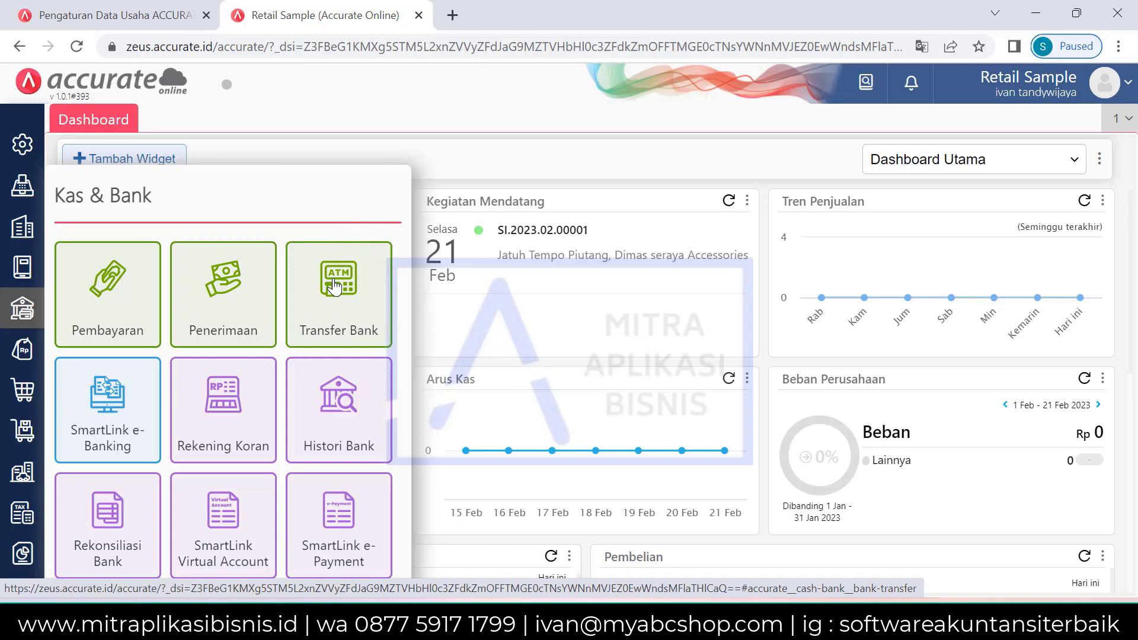
{"action": "left_click", "coordinate": [107, 418]}
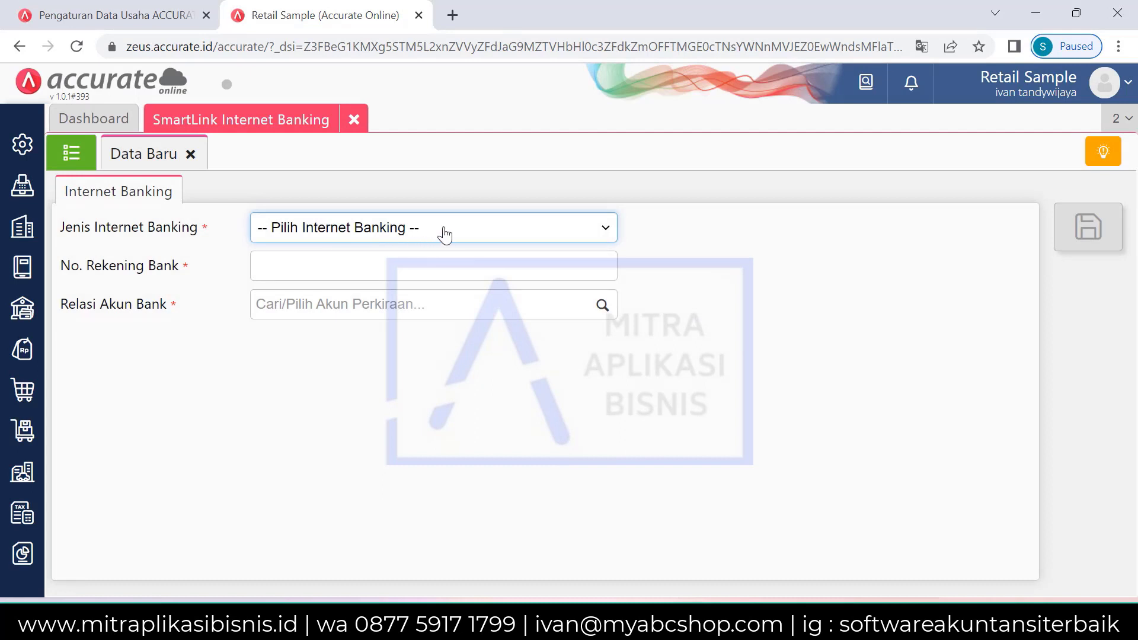
{"action": "left_click", "coordinate": [444, 231]}
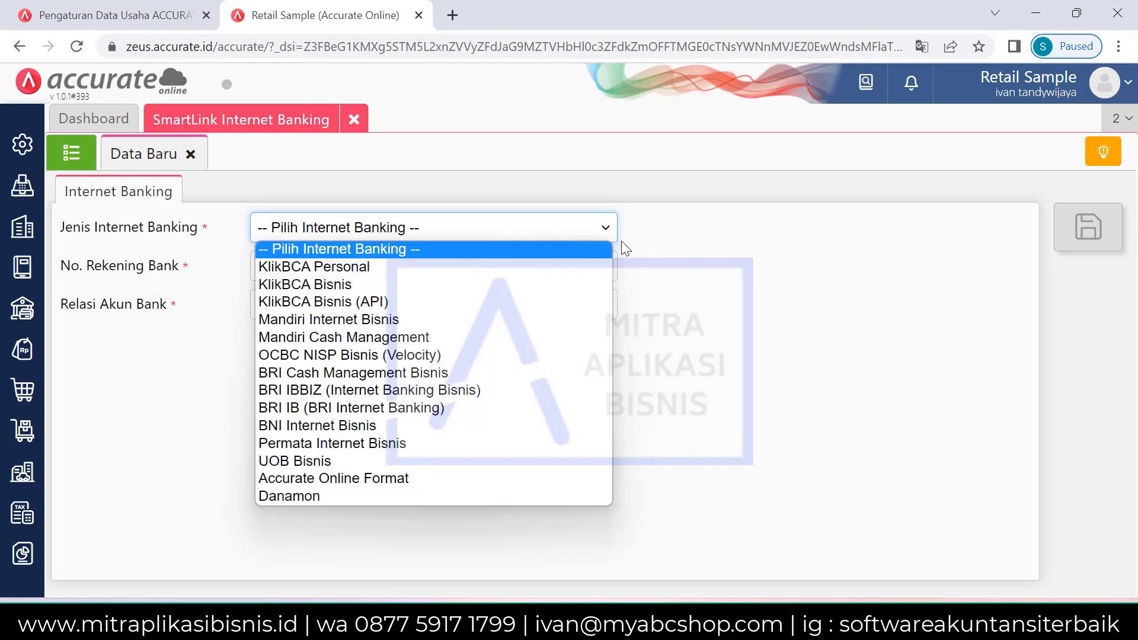
{"action": "left_click", "coordinate": [495, 268]}
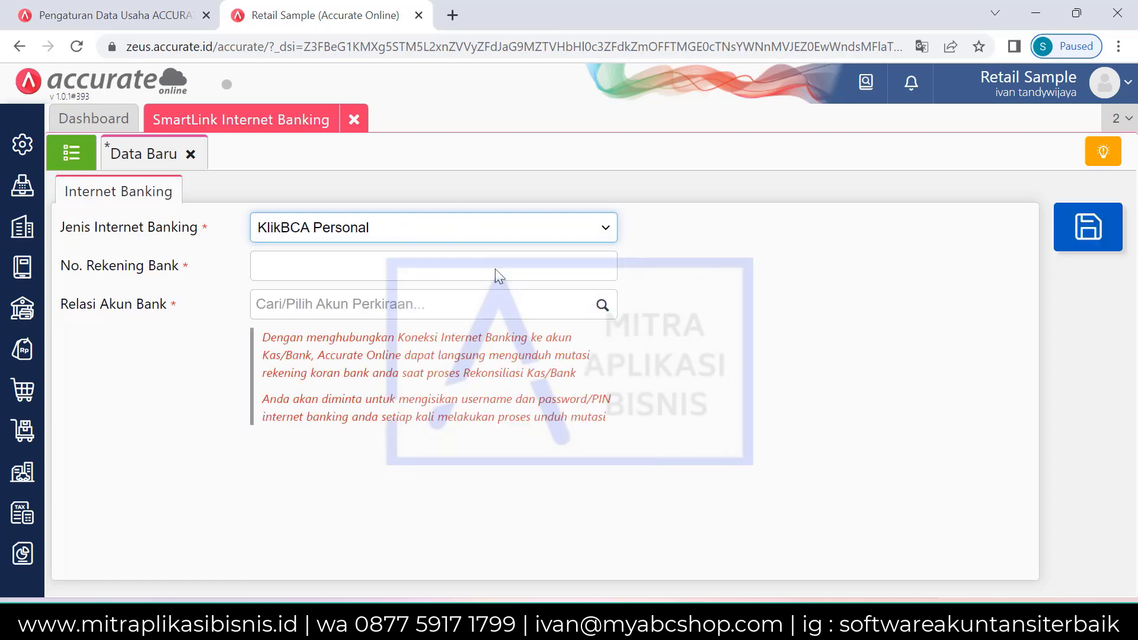
{"action": "left_click", "coordinate": [603, 306]}
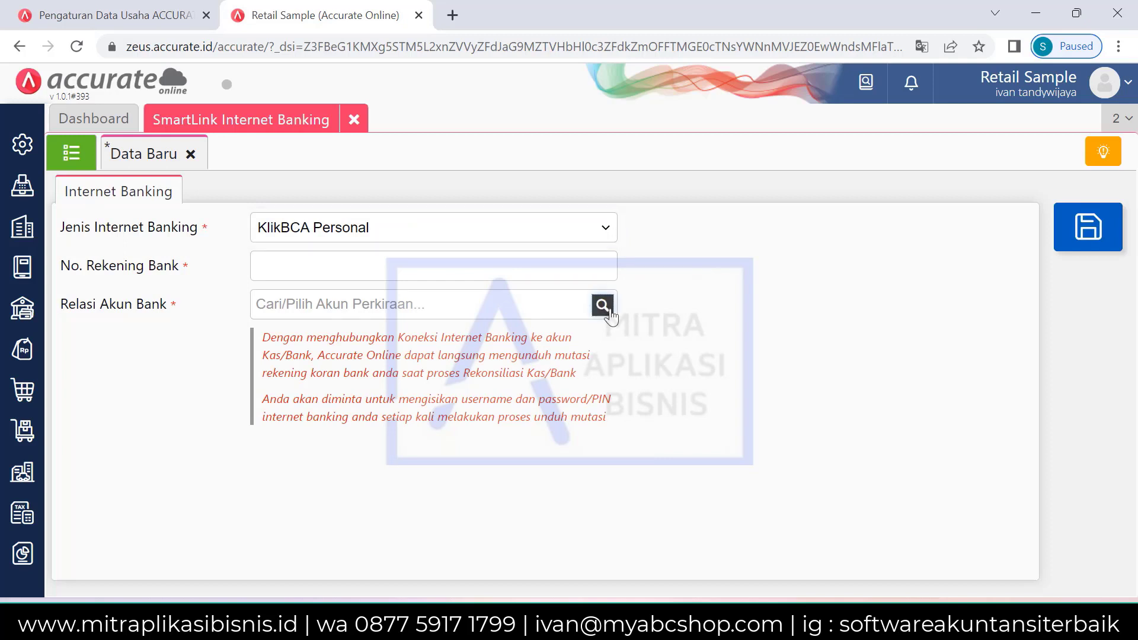
{"action": "left_click", "coordinate": [603, 229]}
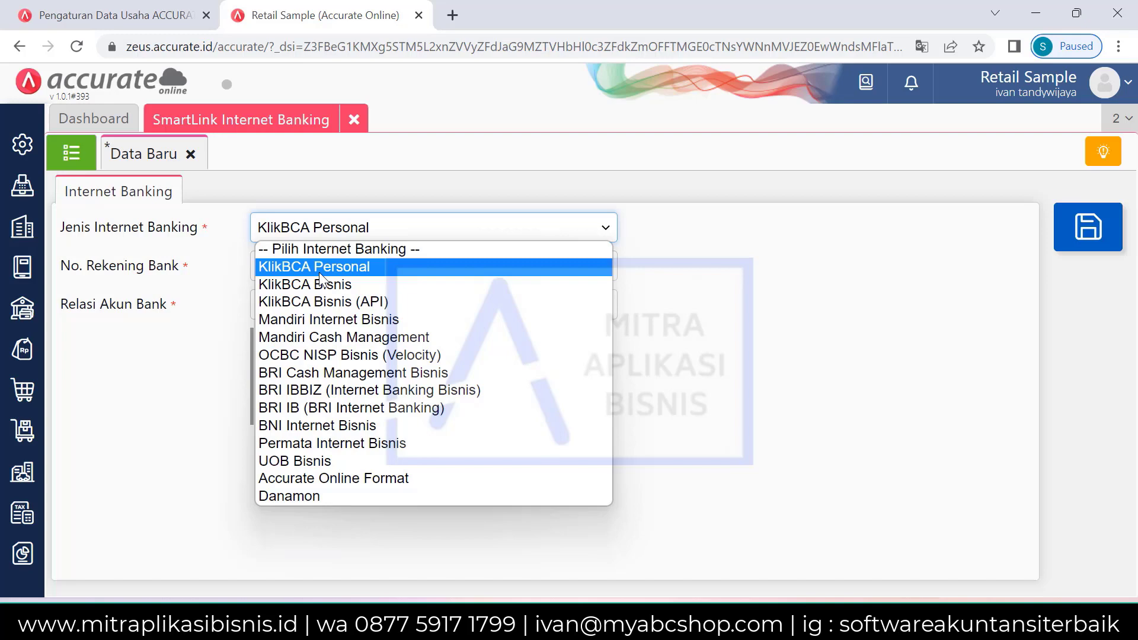
{"action": "left_click", "coordinate": [621, 325]}
{"action": "left_click", "coordinate": [354, 125]}
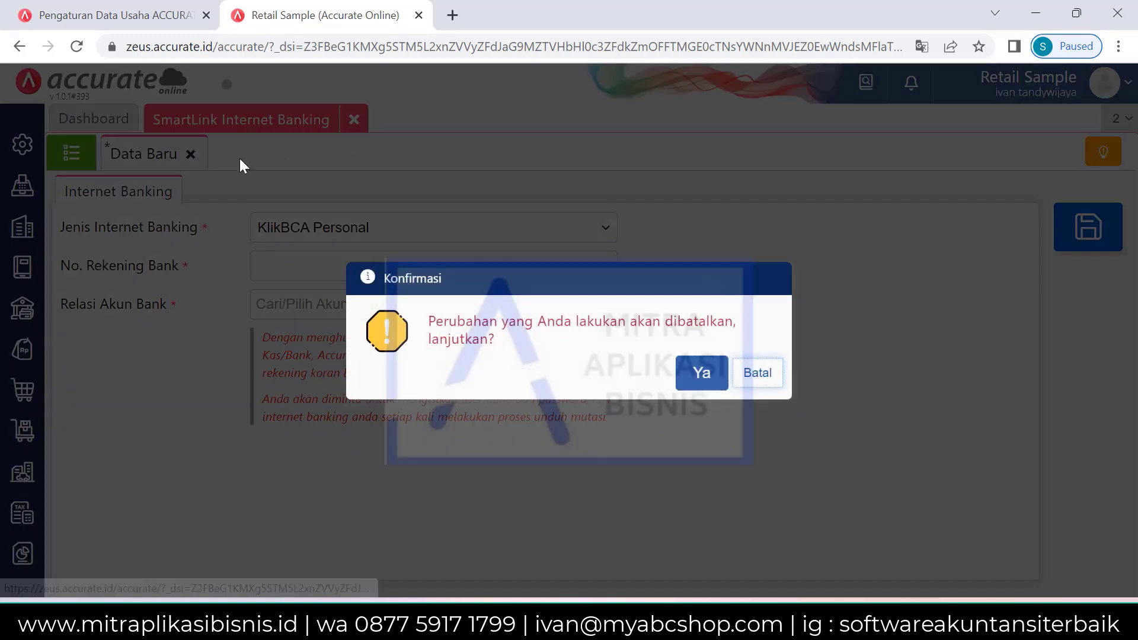
{"action": "left_click", "coordinate": [700, 372]}
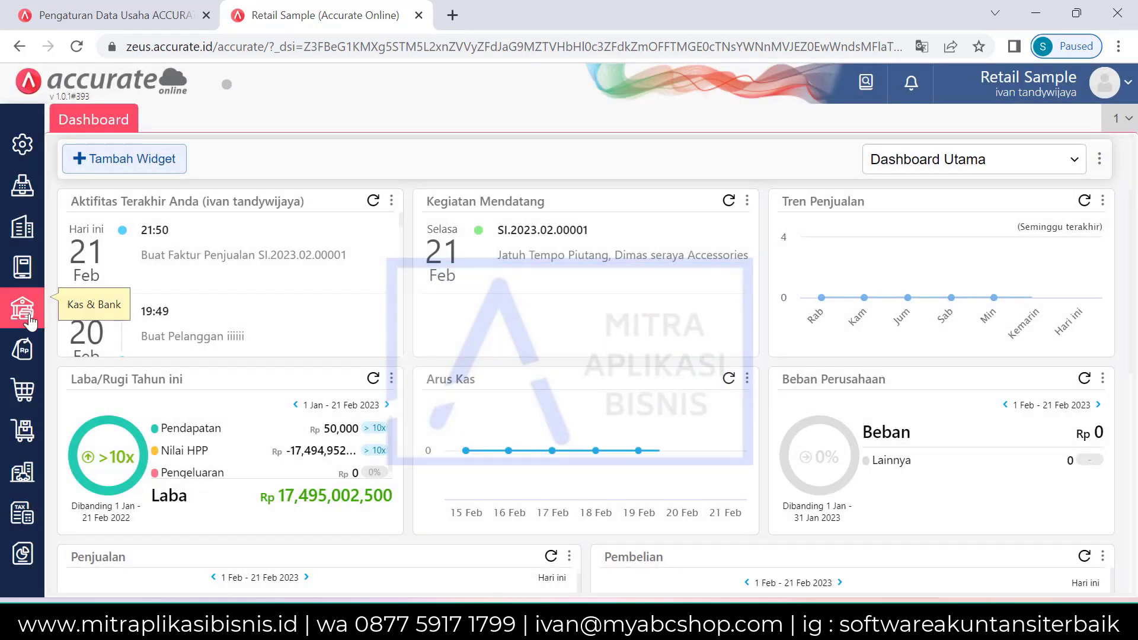
Look over the Kas & Bank functions, and start a new Pesanan Penjualan in Penjualan with Abadi Phone Center as the customer
{"action": "left_click", "coordinate": [22, 309]}
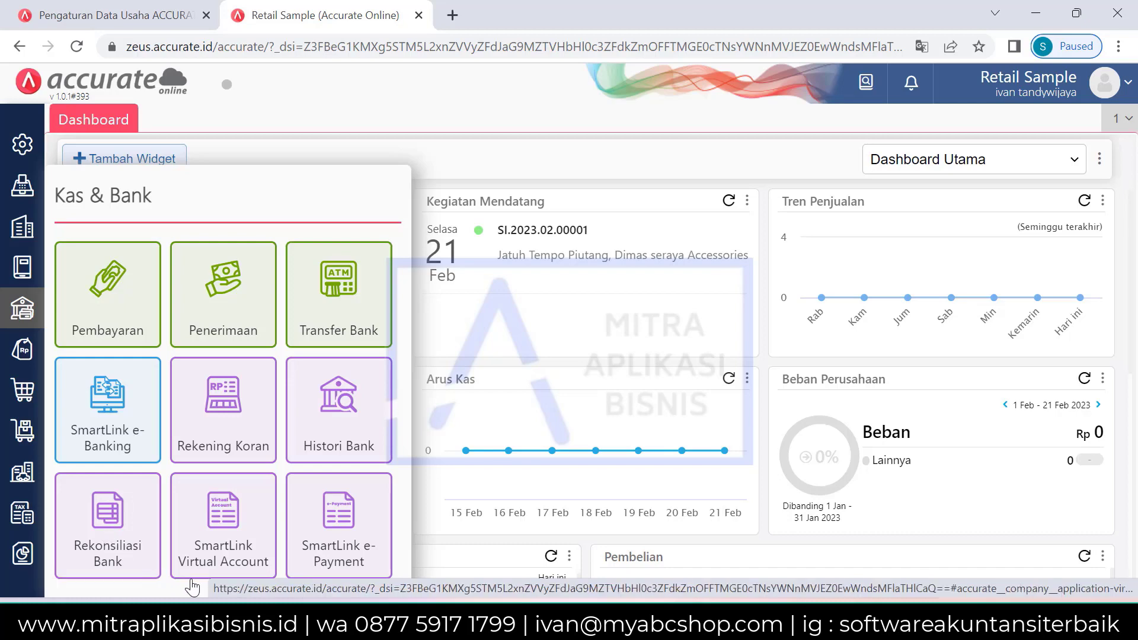
{"action": "left_click", "coordinate": [23, 349]}
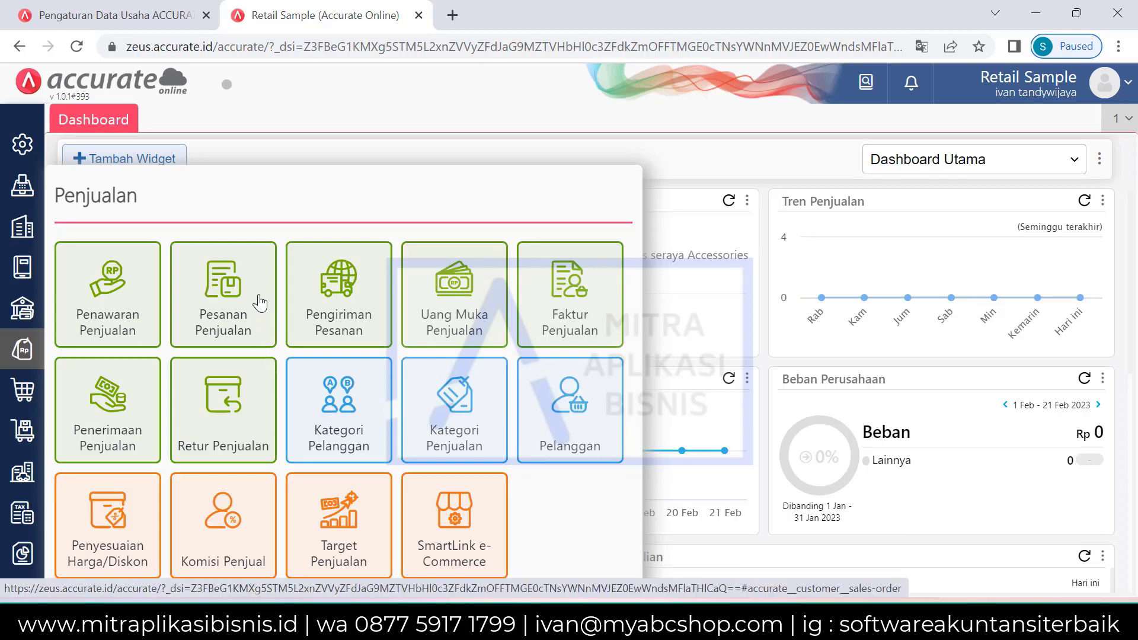
{"action": "left_click", "coordinate": [230, 286]}
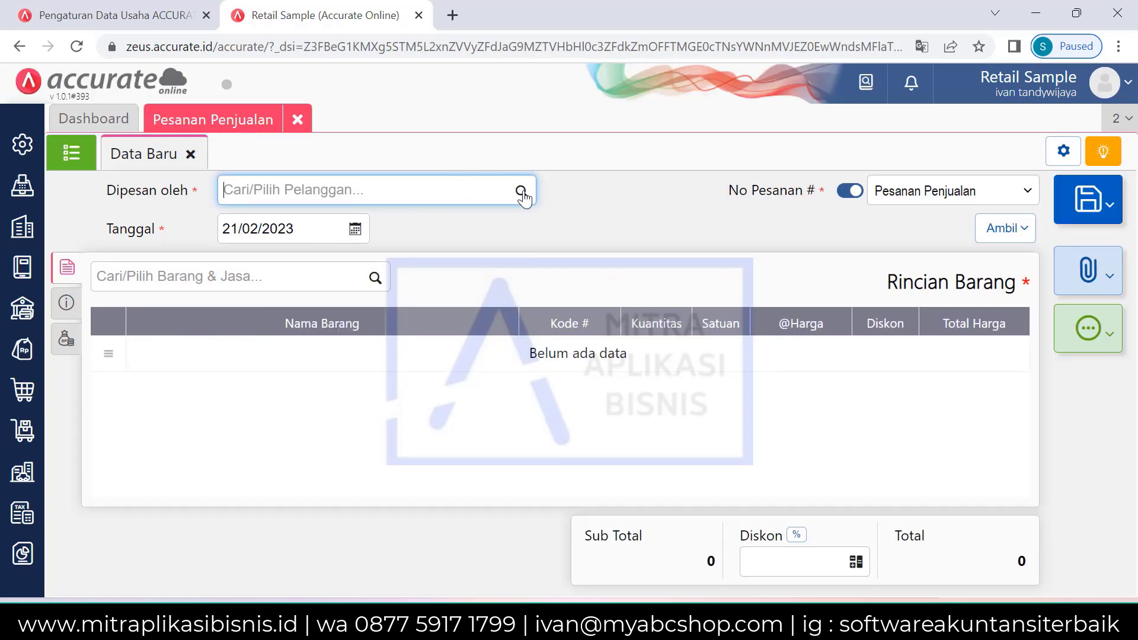
{"action": "left_click", "coordinate": [522, 192]}
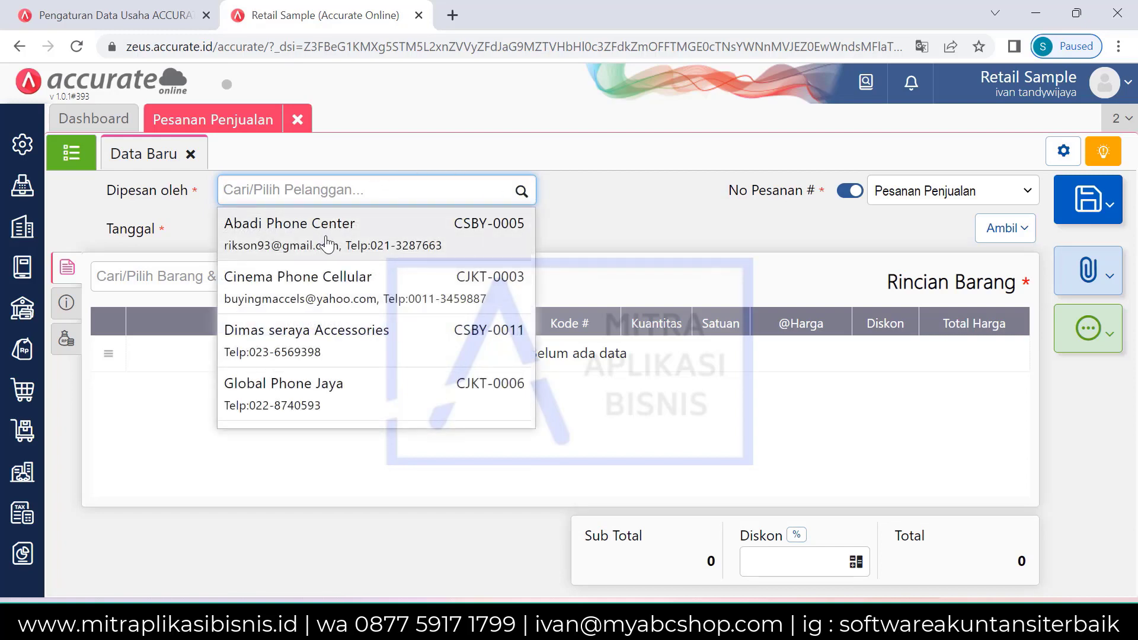
{"action": "left_click", "coordinate": [423, 249]}
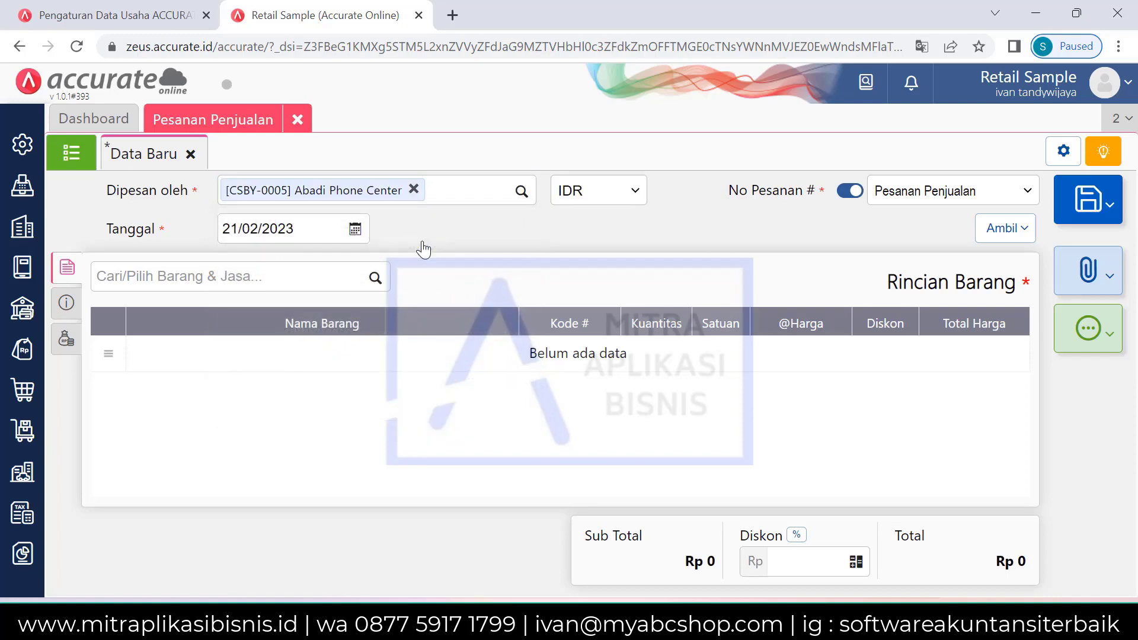
{"action": "left_click", "coordinate": [375, 279]}
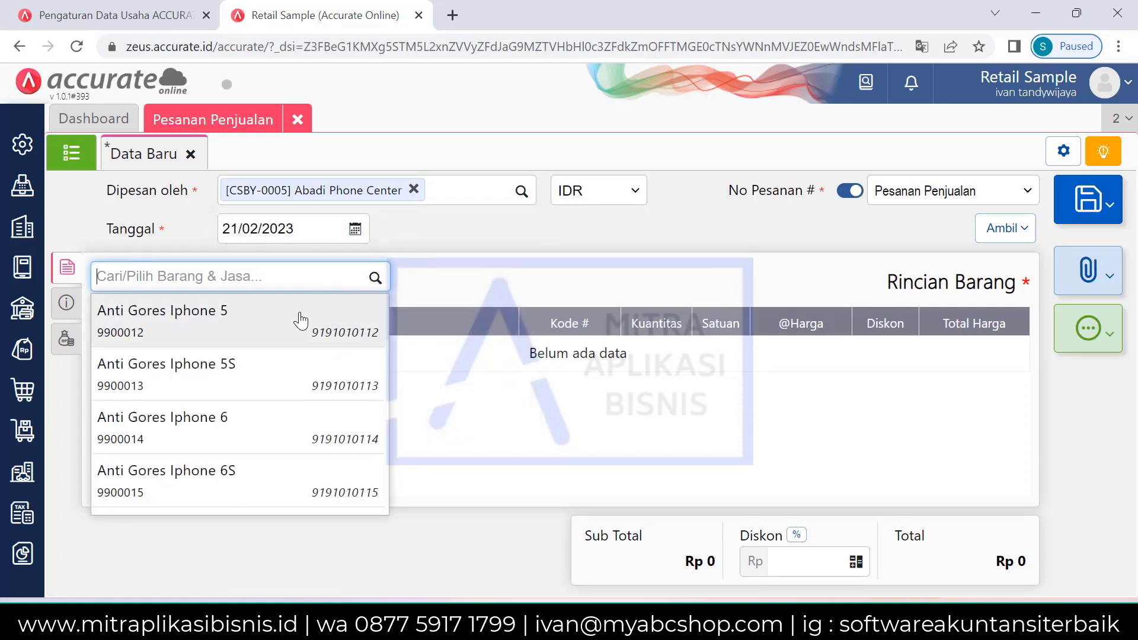
{"action": "scroll", "coordinate": [288, 386], "scroll_direction": "down", "scroll_amount": 2}
{"action": "scroll", "coordinate": [289, 386], "scroll_direction": "down", "scroll_amount": 5}
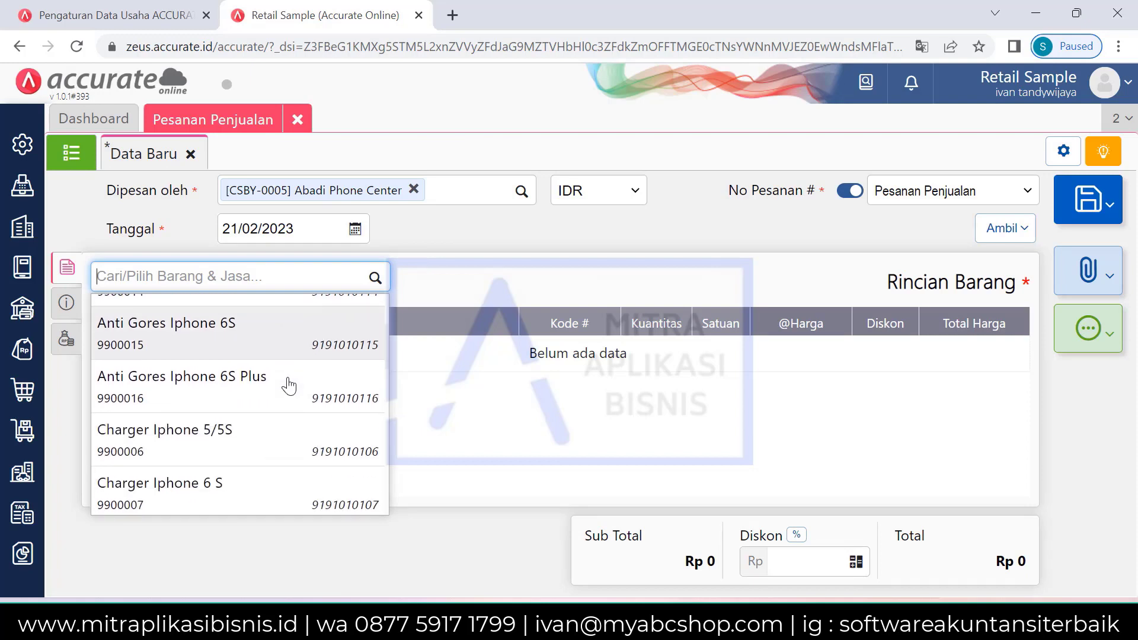
{"action": "scroll", "coordinate": [288, 386], "scroll_direction": "down", "scroll_amount": 2}
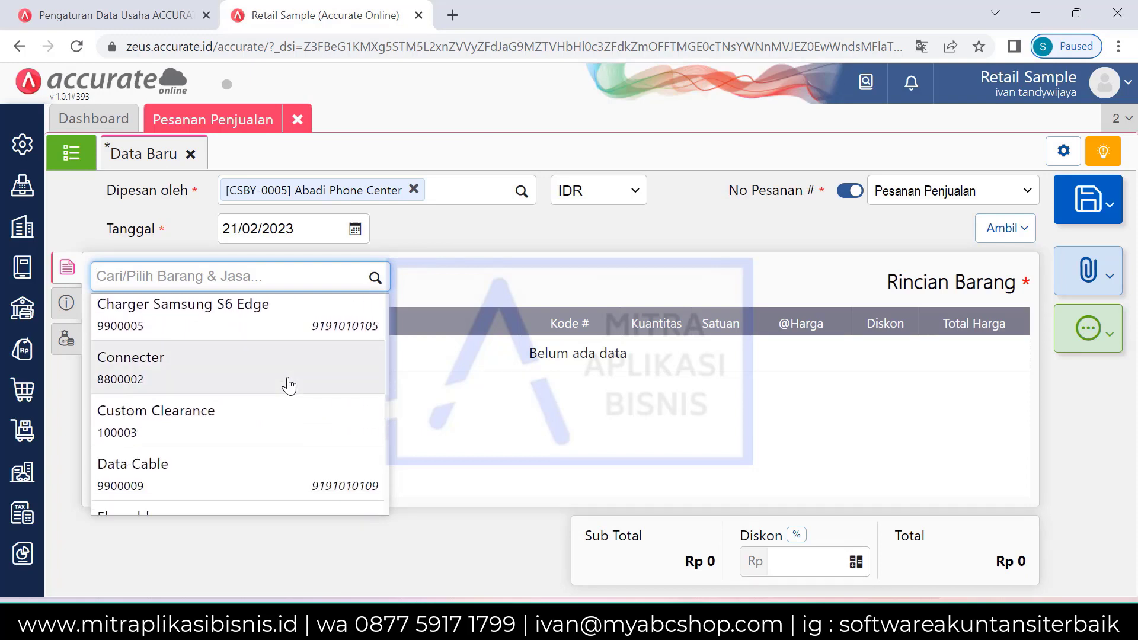
{"action": "left_click", "coordinate": [289, 386]}
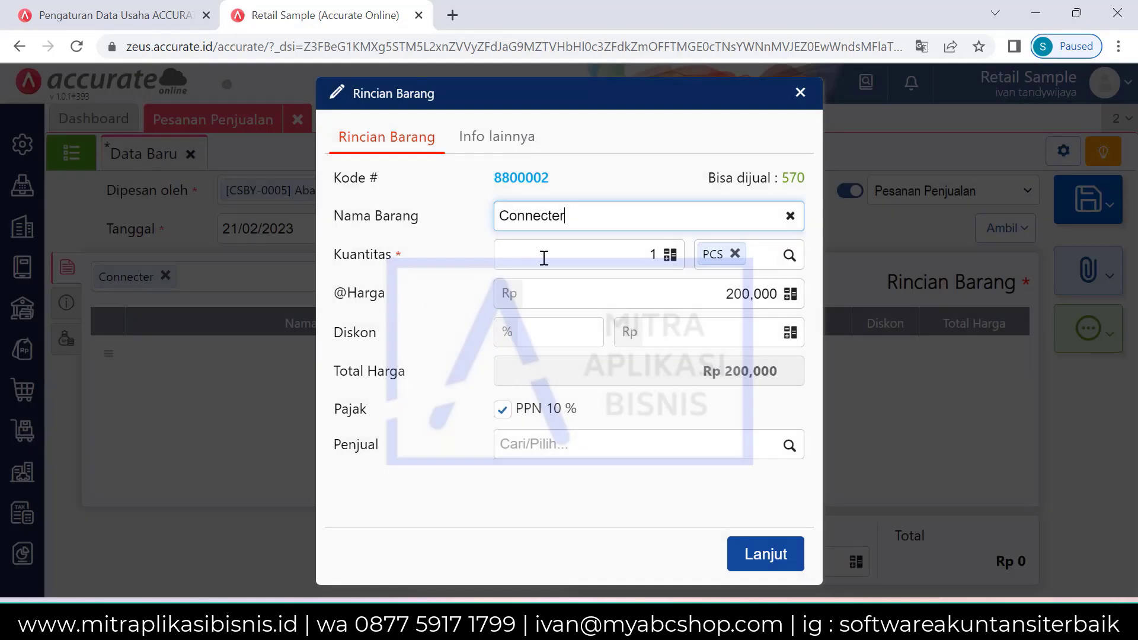
{"action": "left_click", "coordinate": [613, 257]}
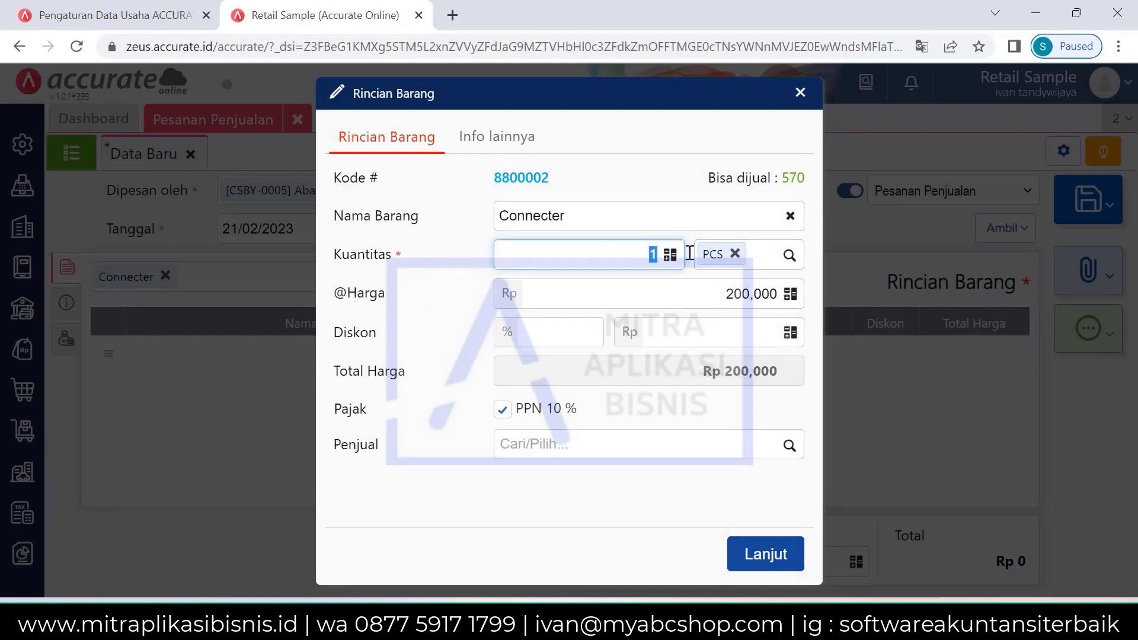
{"action": "type", "text": "10"}
{"action": "left_click", "coordinate": [790, 255]}
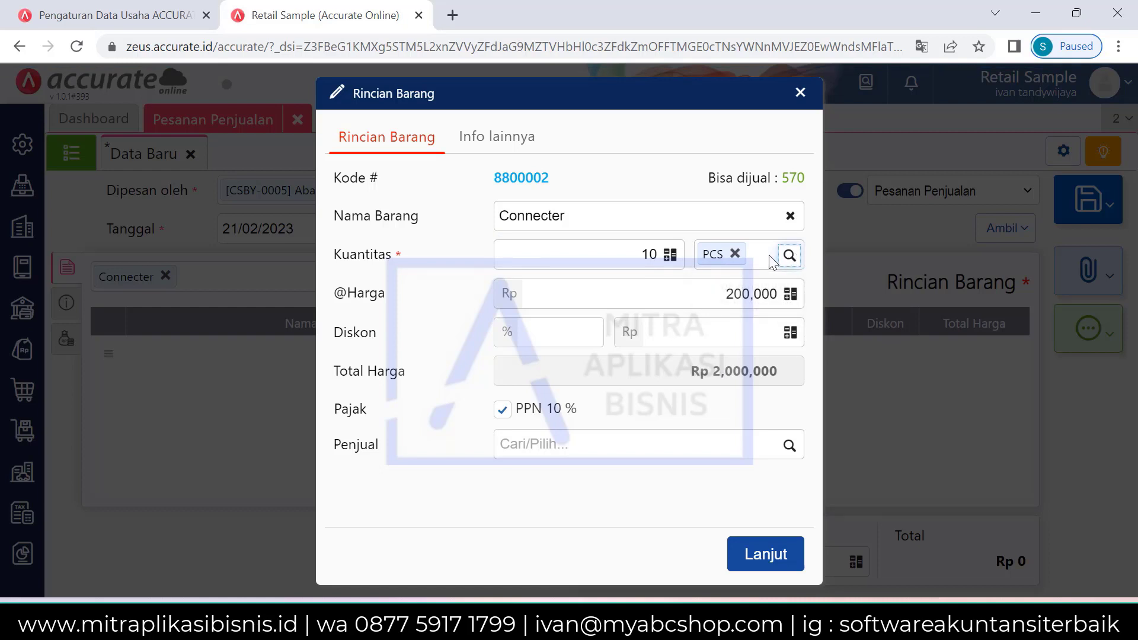
{"action": "left_click_drag", "start_coordinate": [706, 298], "coordinate": [794, 304]}
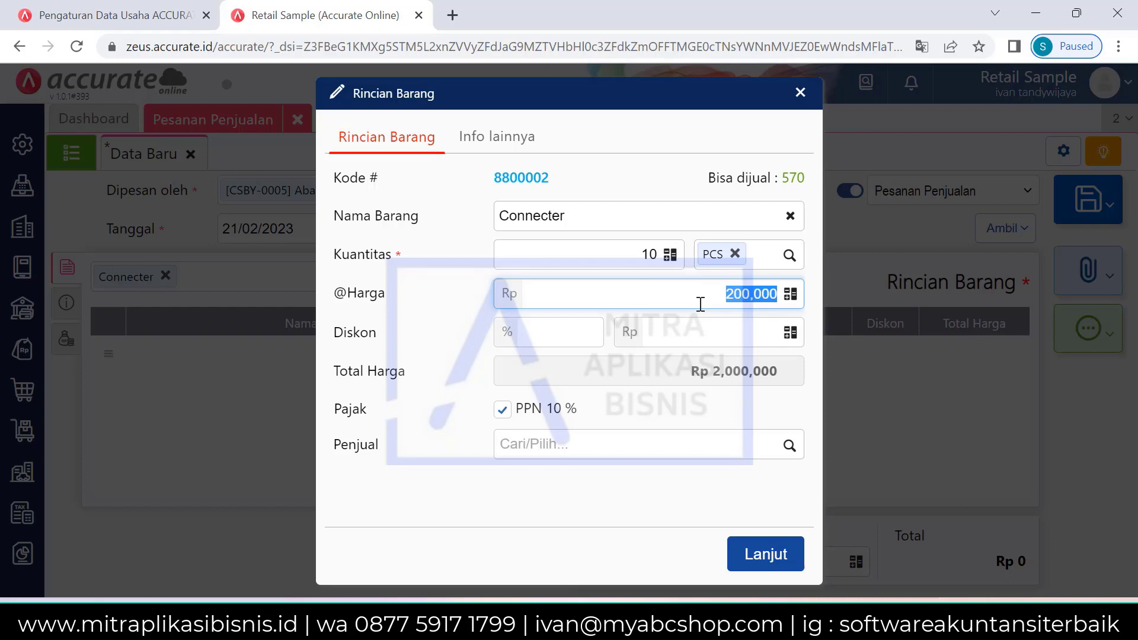
{"action": "type", "text": "300,000"}
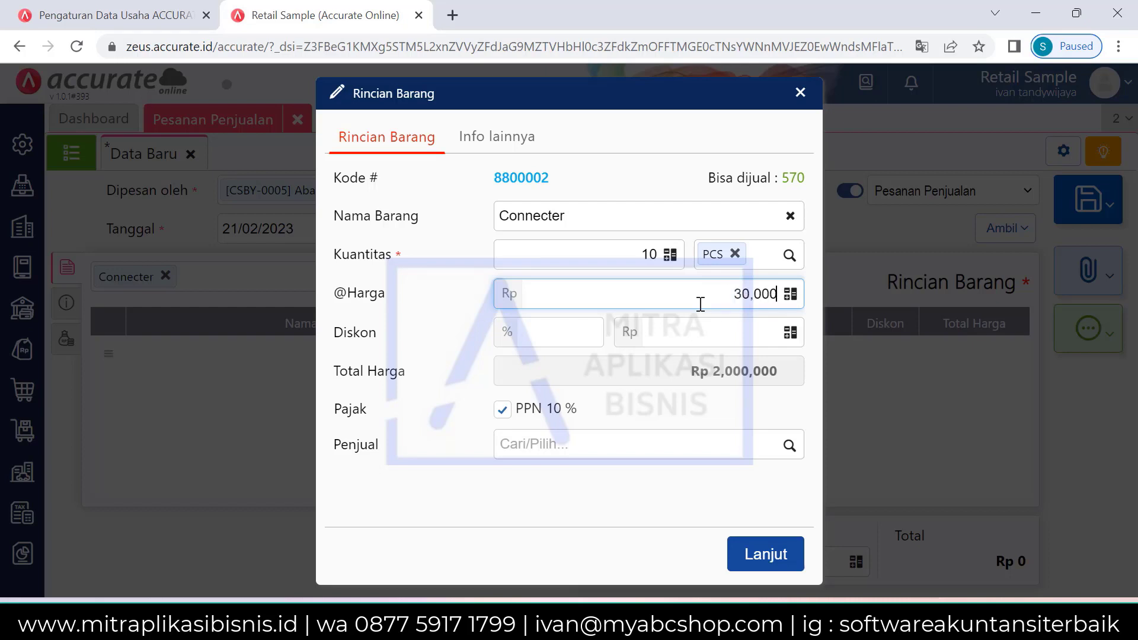
Try a 5+5 discount on the Connecter detail, replace it with 15%, and turn off PPN 10 %
{"action": "left_click", "coordinate": [582, 327]}
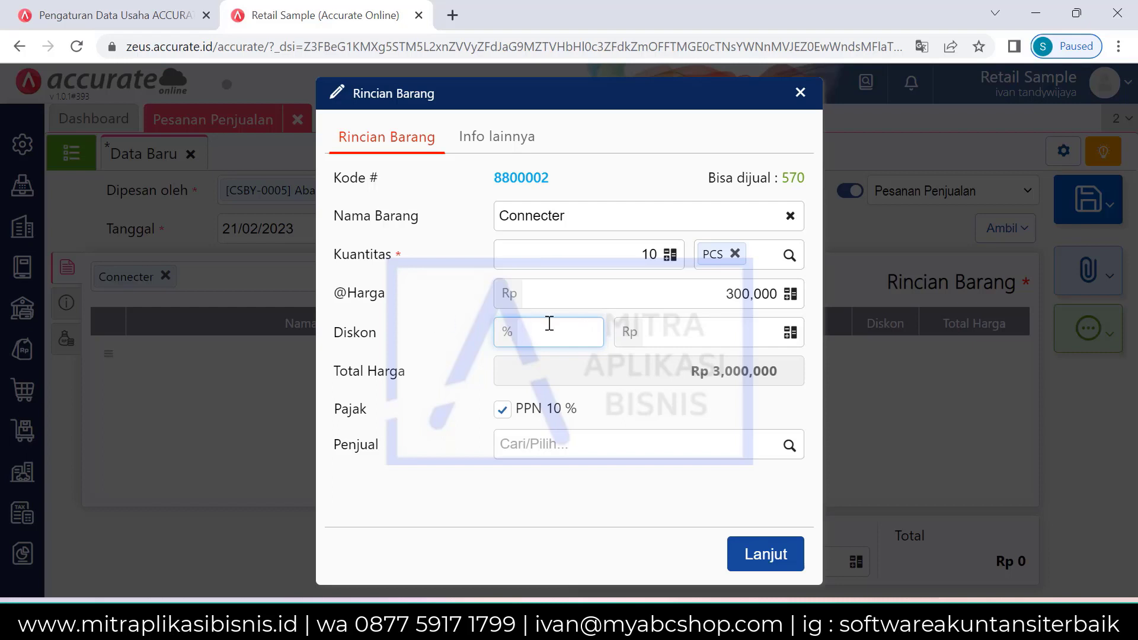
{"action": "type", "text": "5+5"}
{"action": "key", "text": "BackSpace"}
{"action": "key", "text": "BackSpace"}
{"action": "key", "text": "BackSpace"}
{"action": "type", "text": "15"}
{"action": "left_click", "coordinate": [503, 412]}
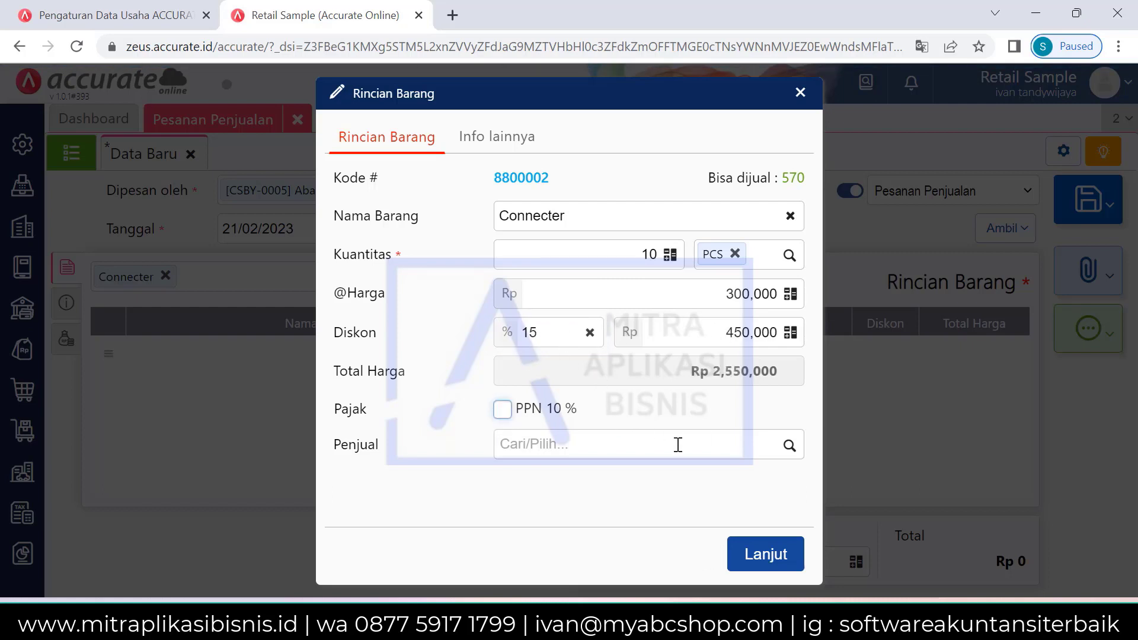
Clear the discount percentage of the Connecter detail and leave the item details without saving them
{"action": "left_click_drag", "start_coordinate": [552, 328], "coordinate": [483, 335]}
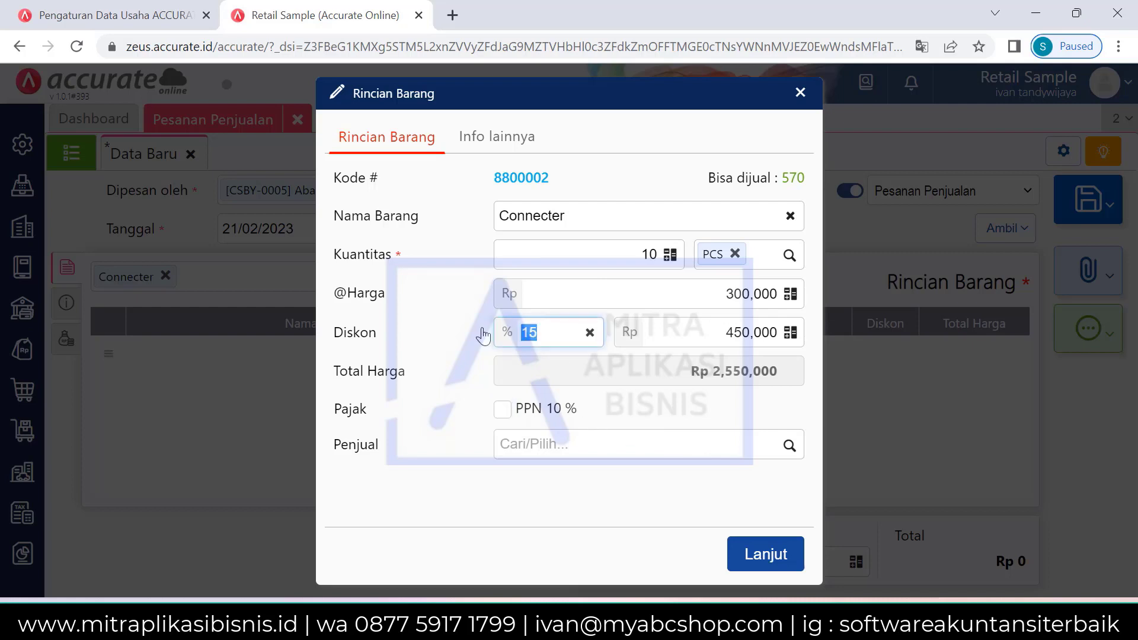
{"action": "key", "text": "BackSpace"}
{"action": "left_click_drag", "start_coordinate": [705, 322], "coordinate": [884, 343]}
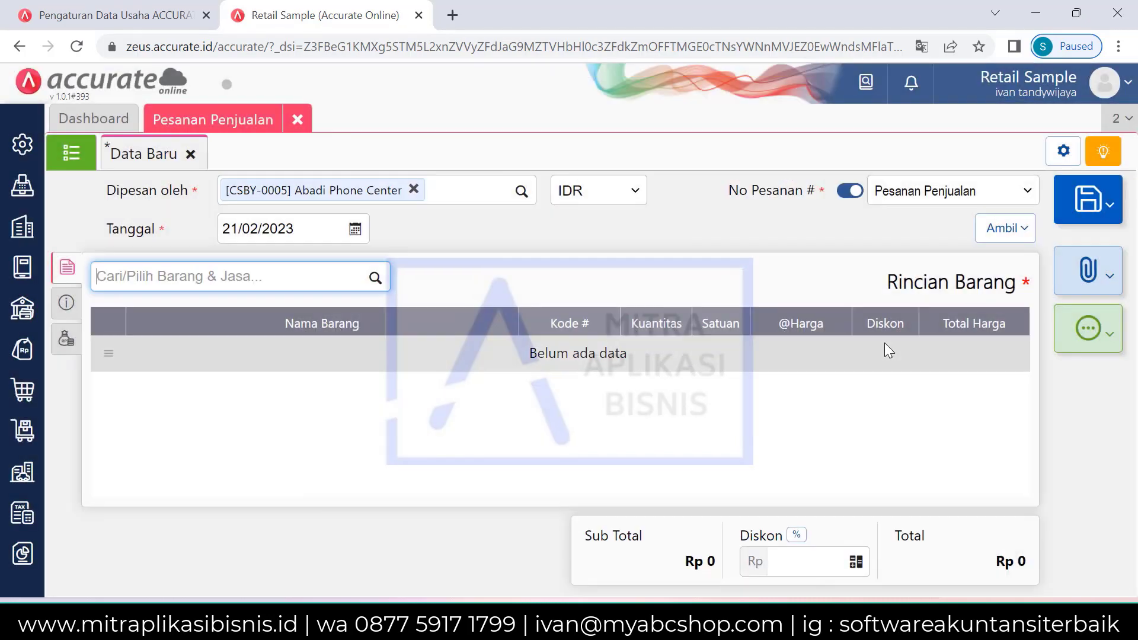
Add the item Connecter to the sales order with a quantity of 10 and PPN 10 % turned off
{"action": "left_click", "coordinate": [375, 279]}
{"action": "scroll", "coordinate": [305, 386], "scroll_direction": "down", "scroll_amount": 5}
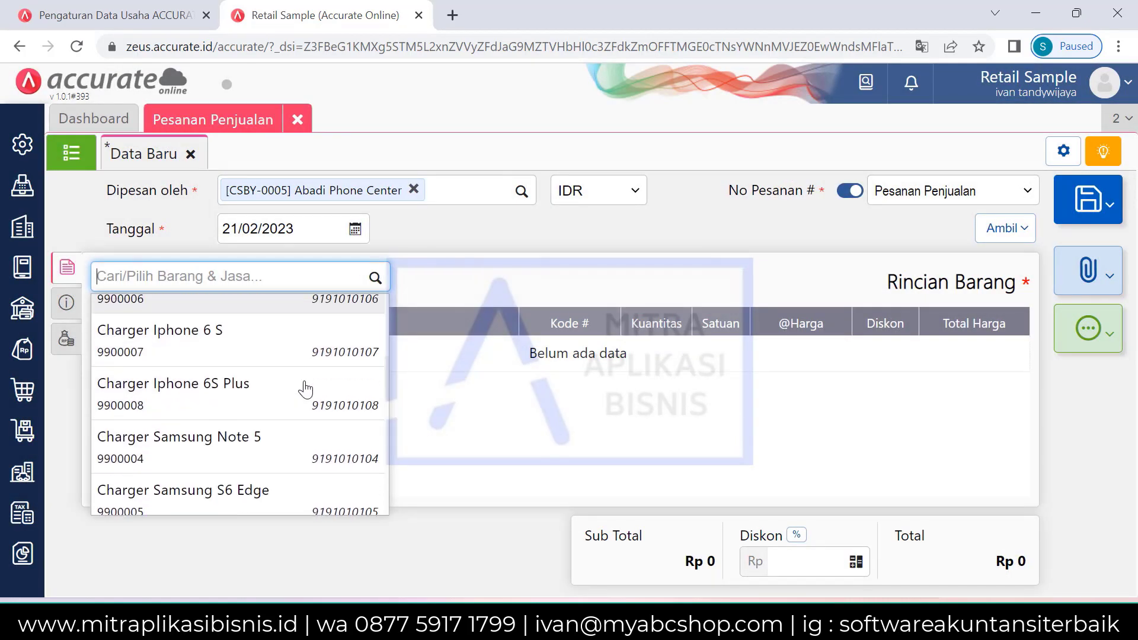
{"action": "scroll", "coordinate": [306, 390], "scroll_direction": "down", "scroll_amount": 6}
{"action": "scroll", "coordinate": [306, 390], "scroll_direction": "up", "scroll_amount": 2}
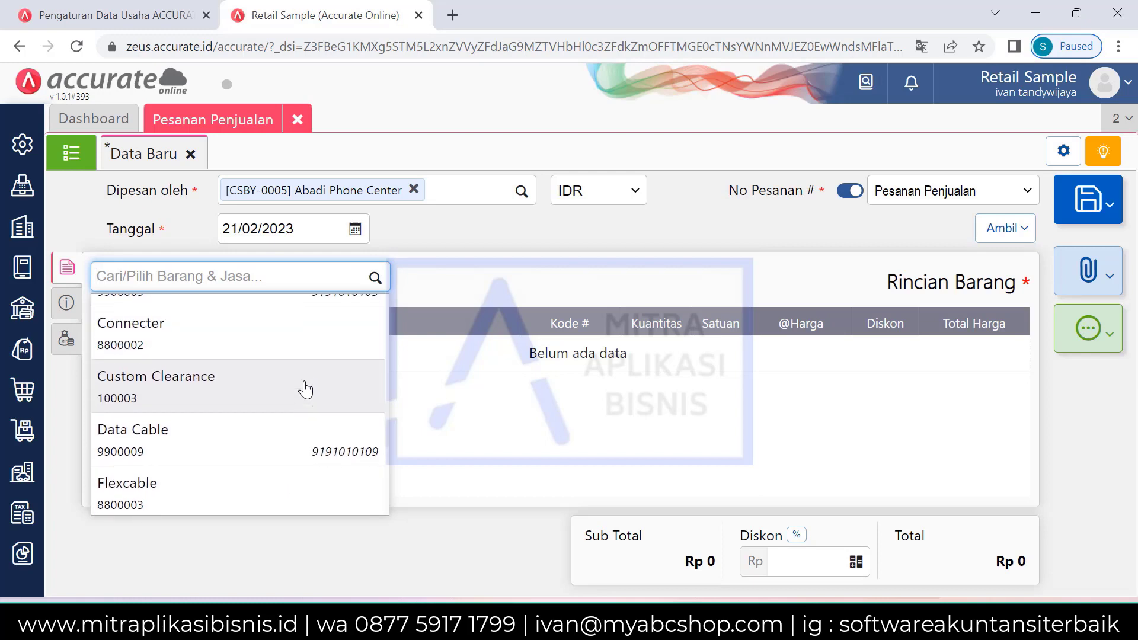
{"action": "left_click", "coordinate": [325, 361]}
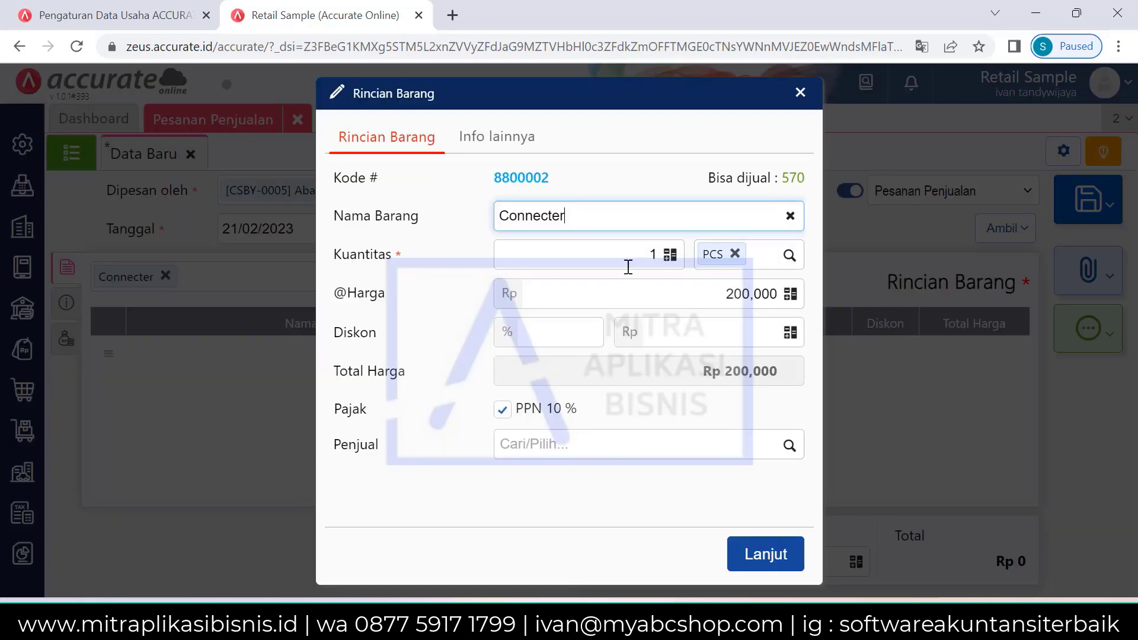
{"action": "left_click_drag", "start_coordinate": [629, 264], "coordinate": [703, 249]}
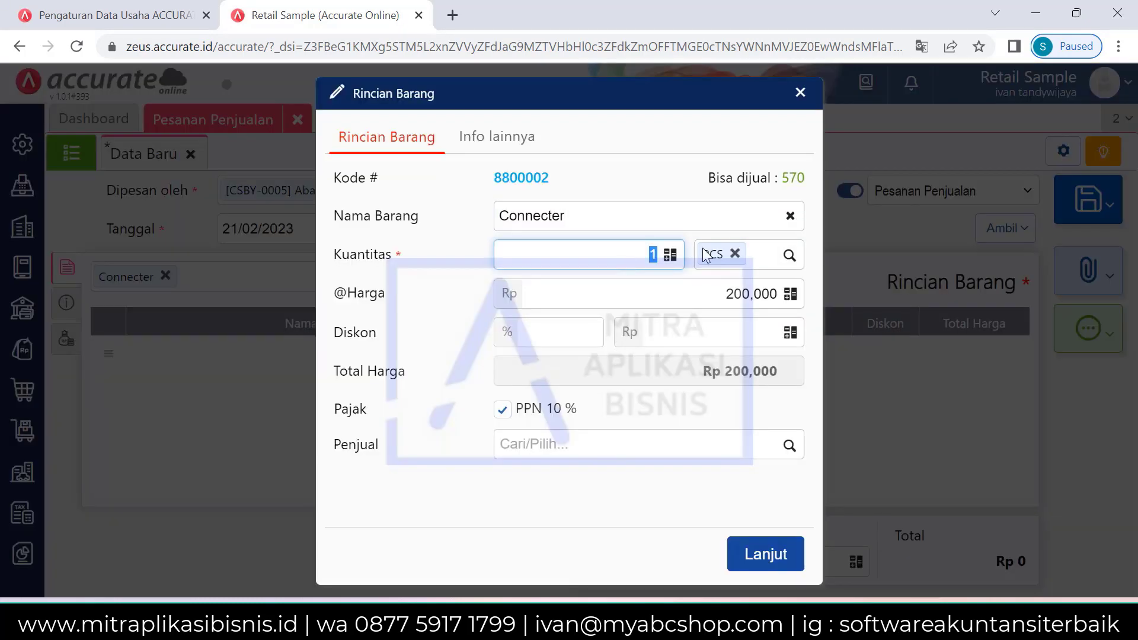
{"action": "type", "text": "10"}
{"action": "left_click", "coordinate": [501, 411]}
{"action": "left_click", "coordinate": [777, 557]}
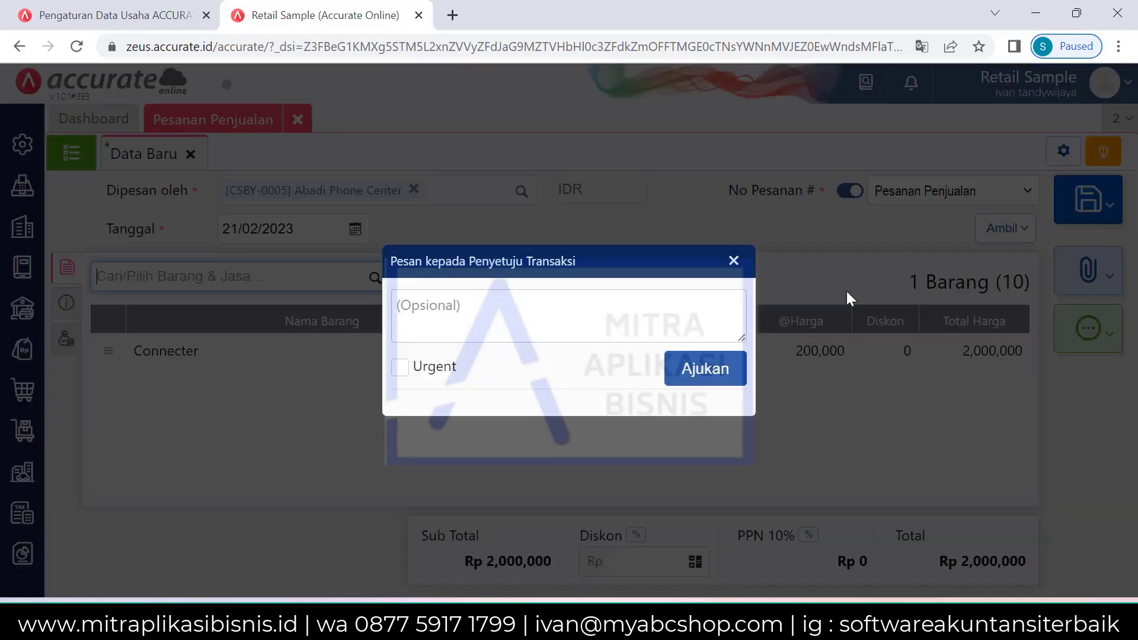
Mark the sales order's approval request as Urgent and submit it
{"action": "left_click", "coordinate": [427, 372]}
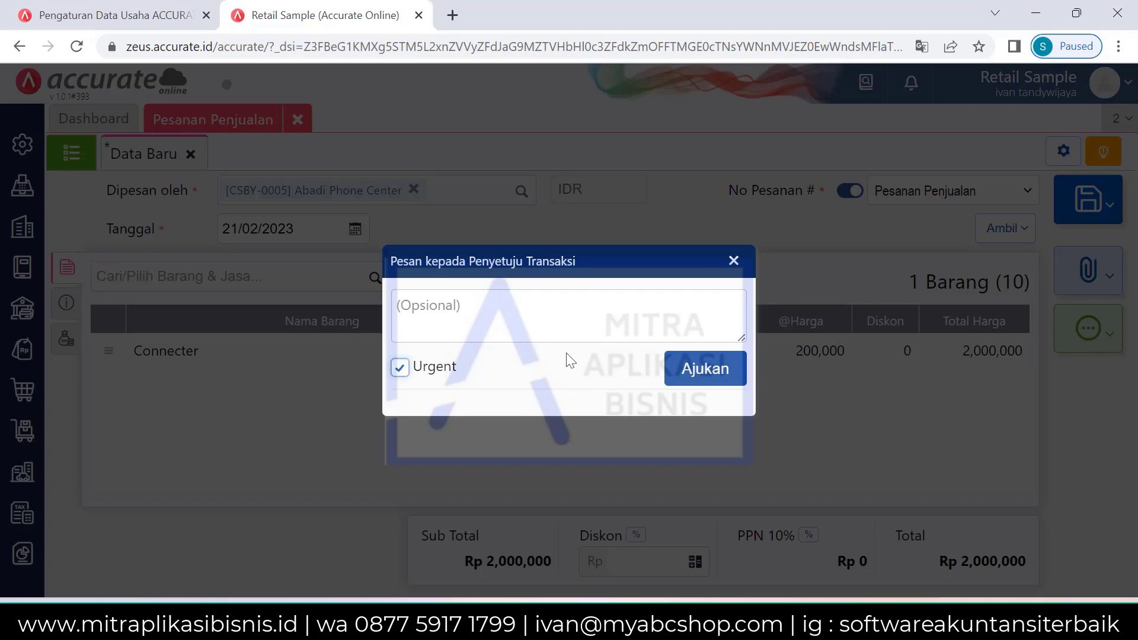
{"action": "left_click", "coordinate": [711, 369]}
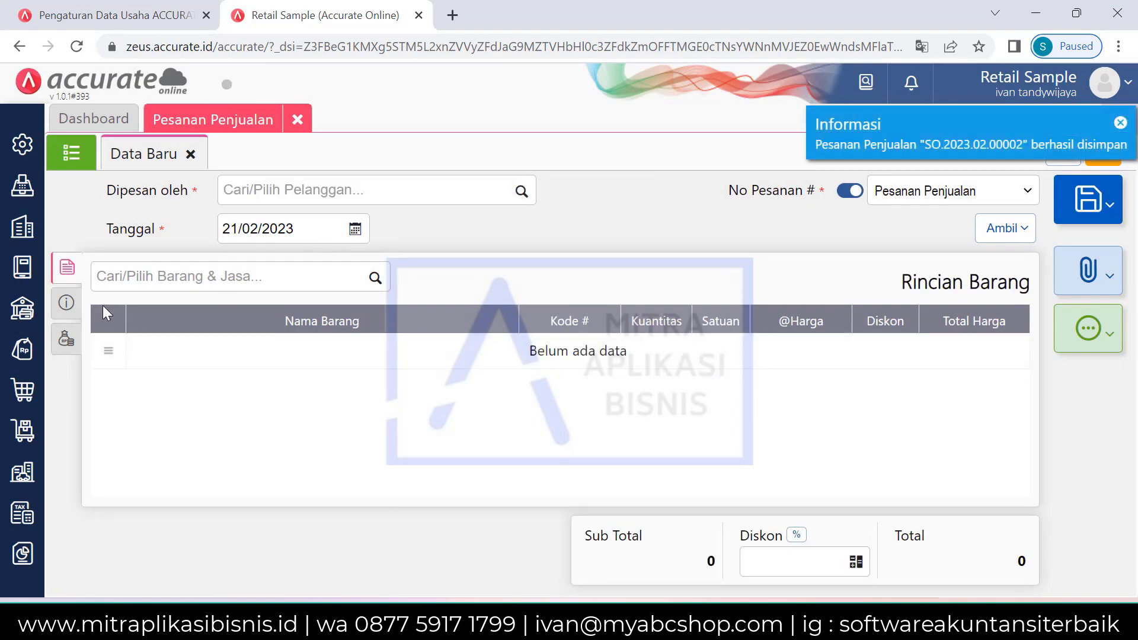
Start a new Pengiriman Pesanan in Penjualan with Abadi Phone Center as the customer
{"action": "left_click", "coordinate": [24, 347]}
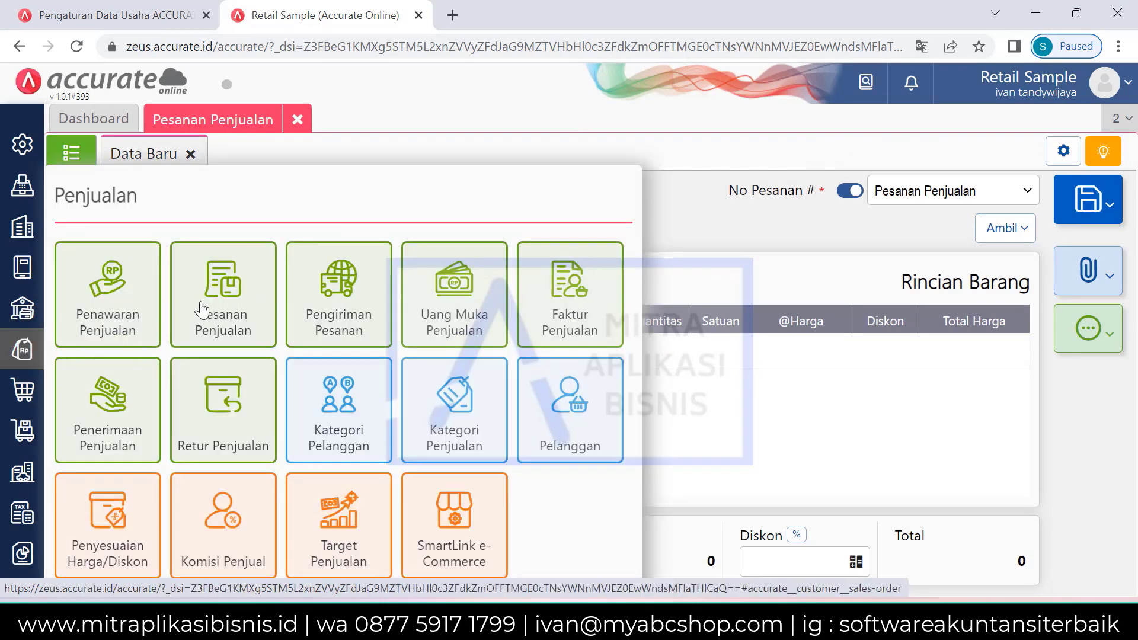
{"action": "left_click", "coordinate": [339, 280]}
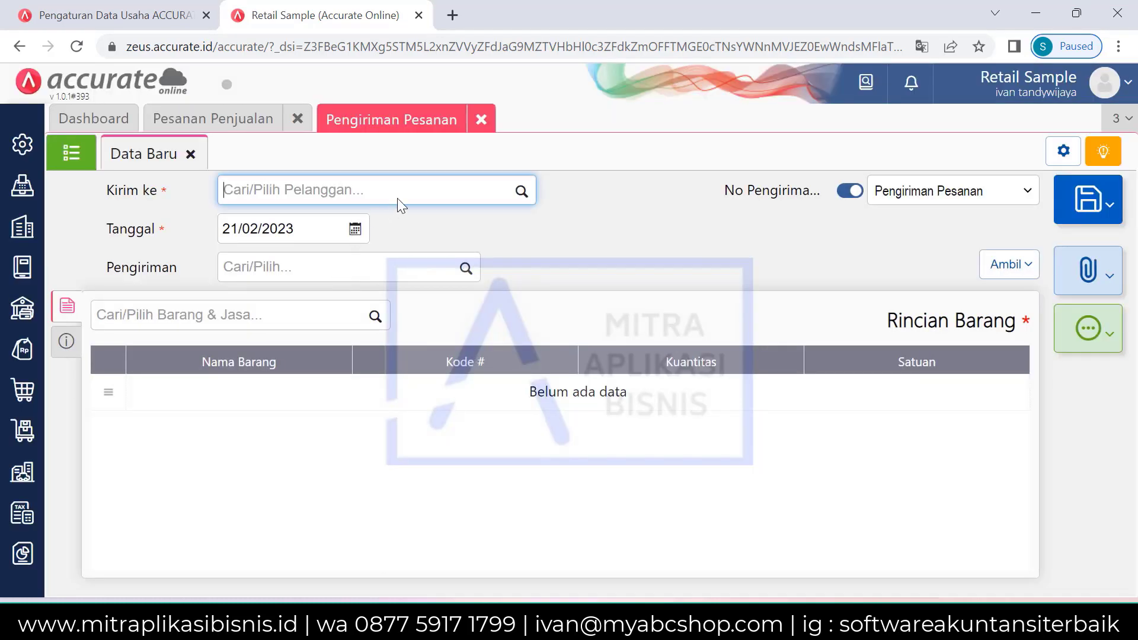
{"action": "left_click", "coordinate": [521, 195]}
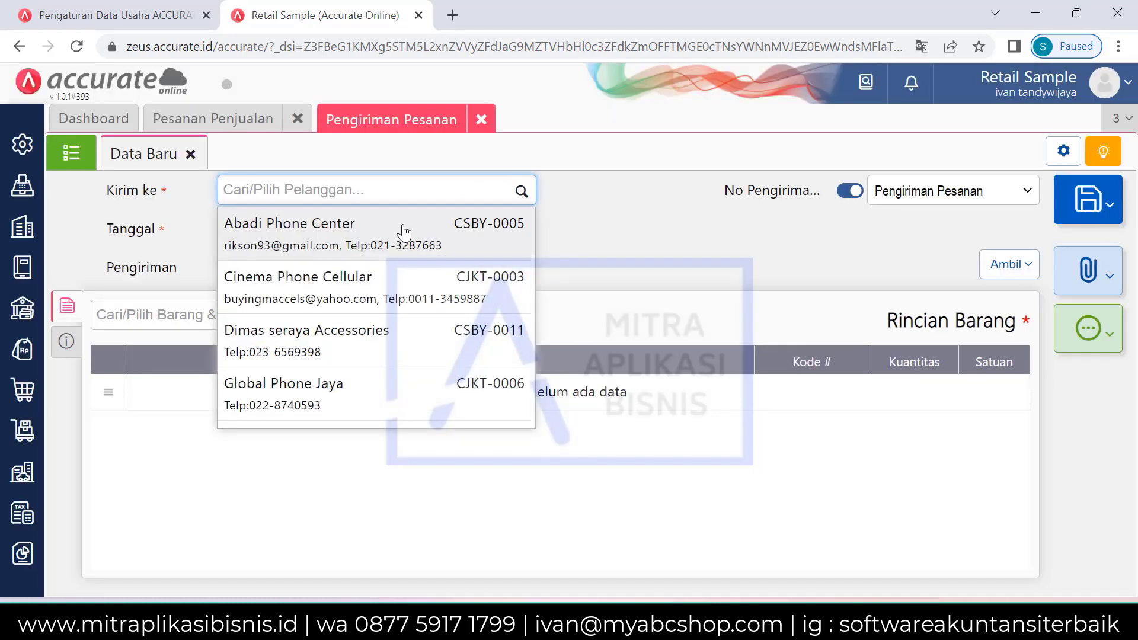
{"action": "left_click", "coordinate": [404, 232]}
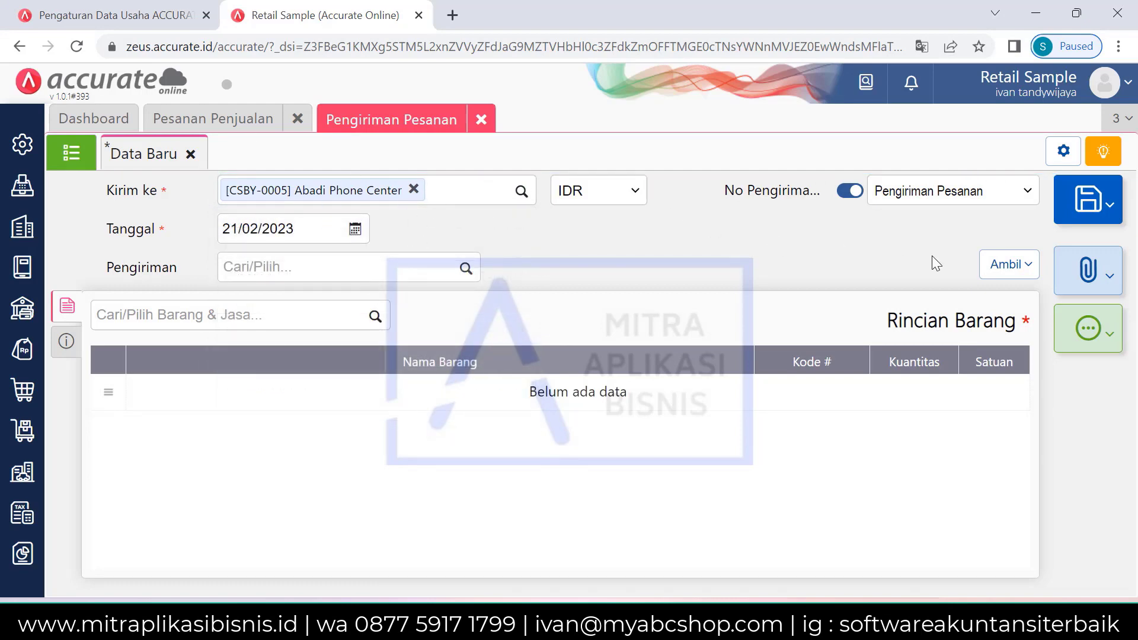
Copy the Connecter line from the customer's 21/02/2023 sales order into the delivery
{"action": "left_click", "coordinate": [1000, 270]}
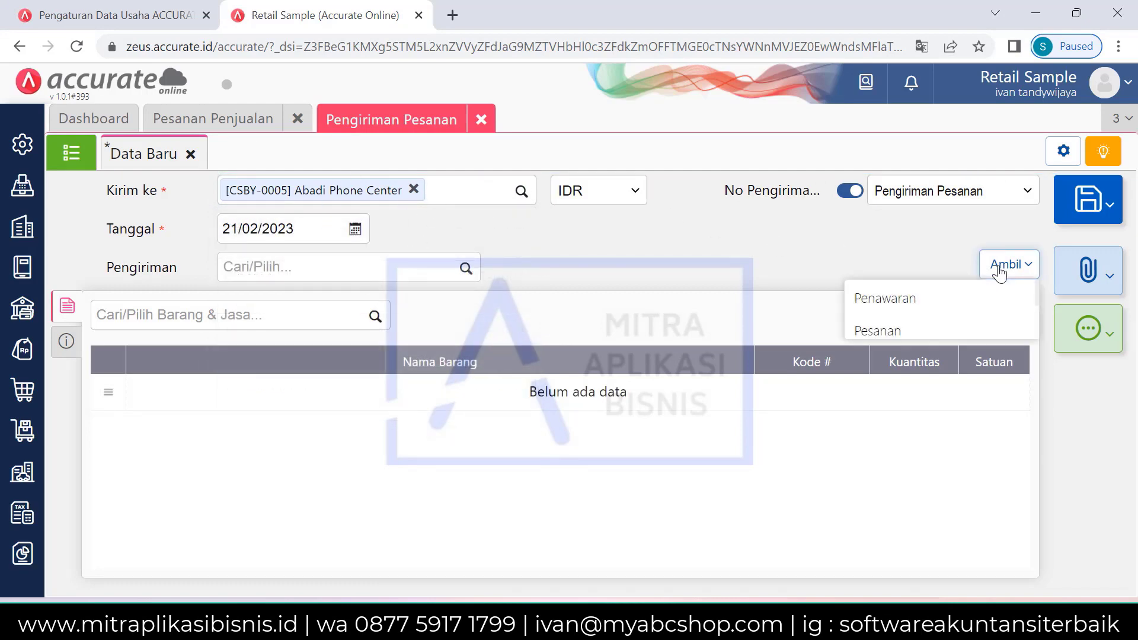
{"action": "left_click", "coordinate": [896, 332]}
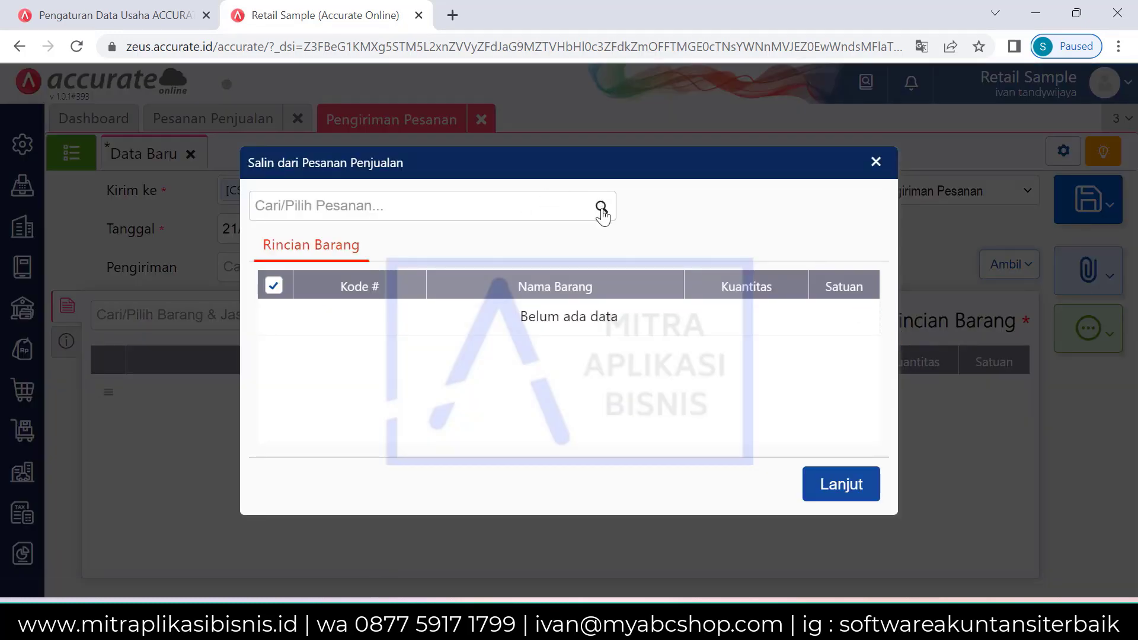
{"action": "left_click", "coordinate": [516, 211]}
{"action": "left_click", "coordinate": [419, 255]}
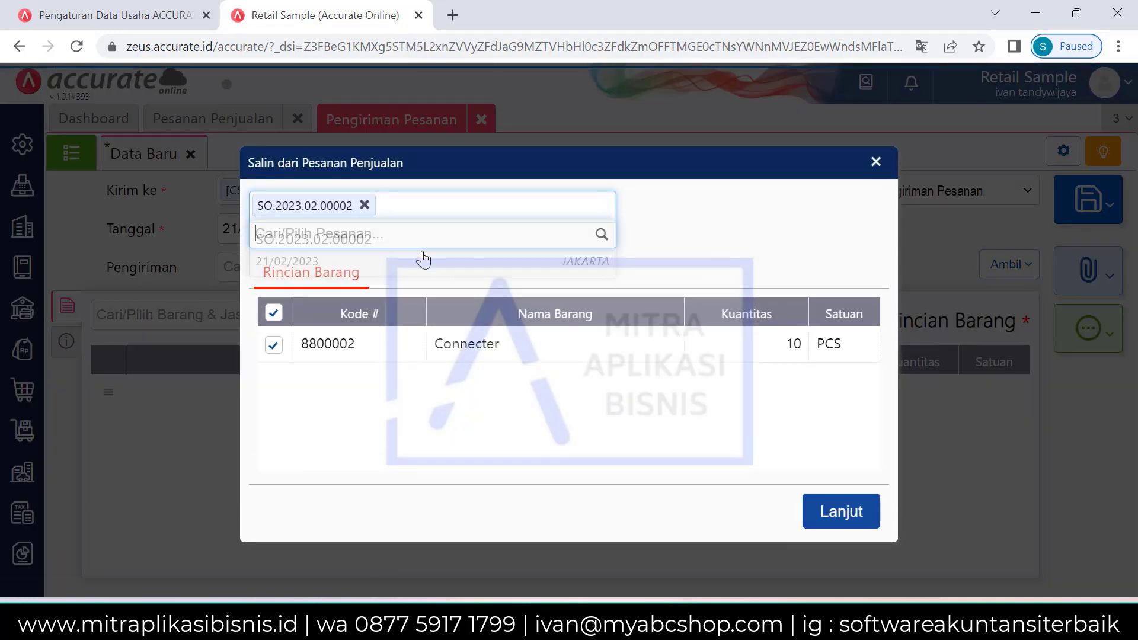
{"action": "left_click", "coordinate": [828, 514]}
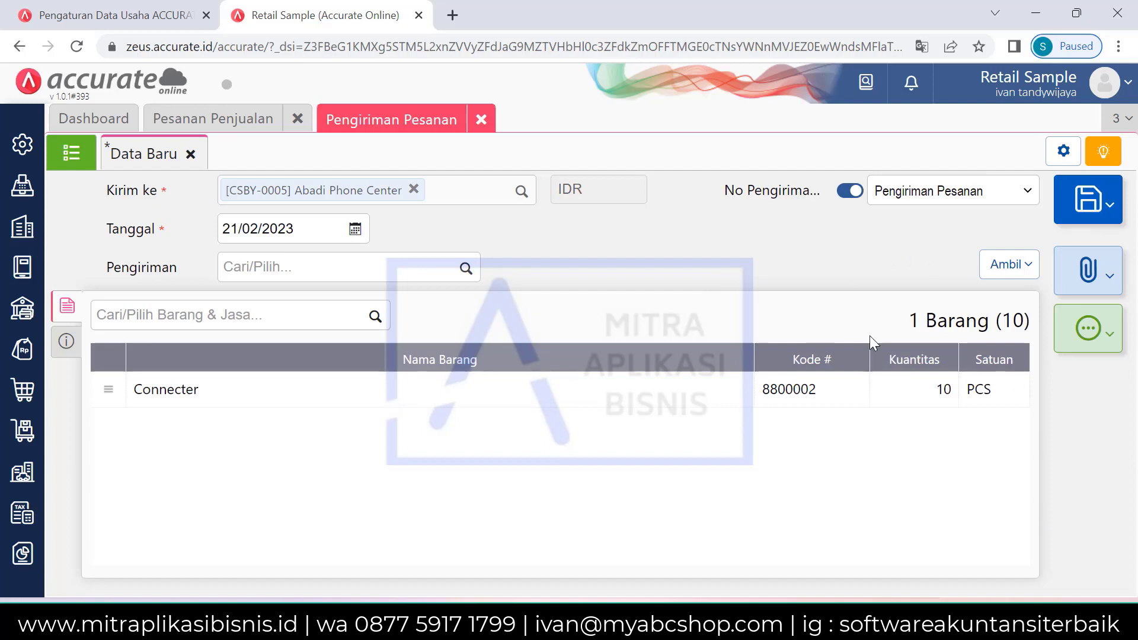
Submit the delivery for approval with the request marked as Urgent
{"action": "left_click", "coordinate": [1083, 201]}
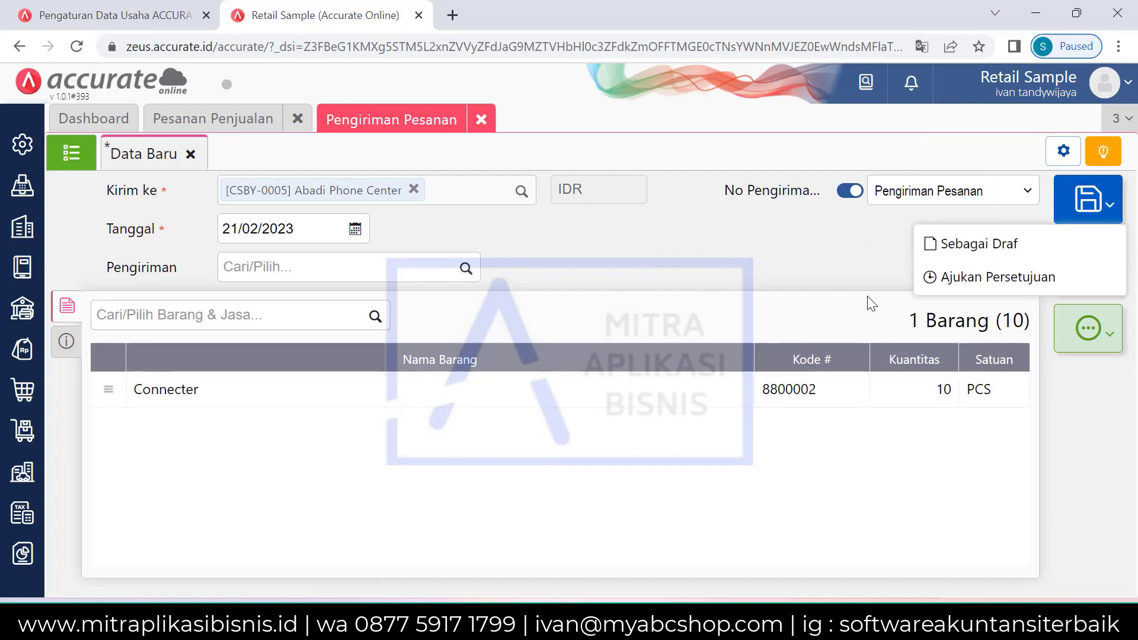
{"action": "left_click", "coordinate": [990, 279]}
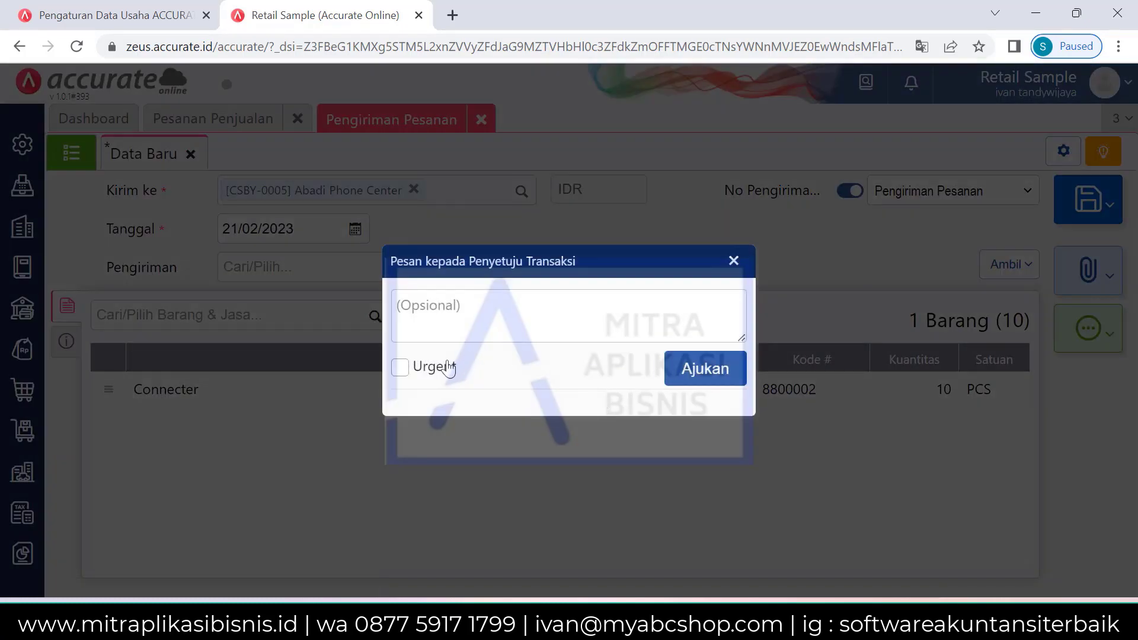
{"action": "left_click", "coordinate": [449, 367]}
{"action": "left_click", "coordinate": [692, 376]}
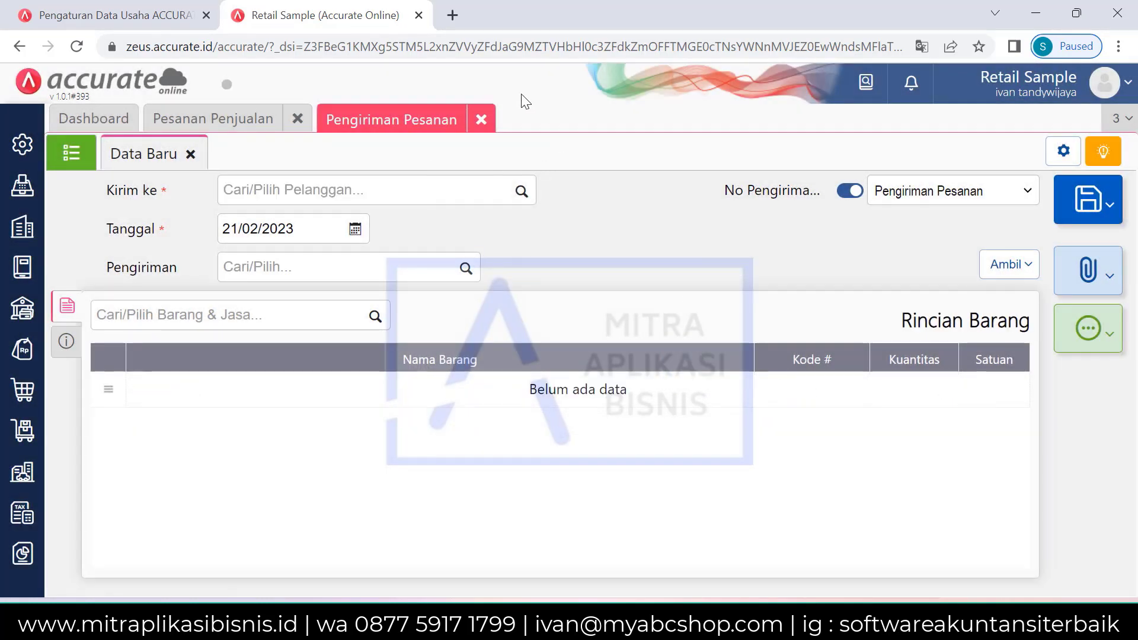
Start a new Faktur Penjualan in Penjualan with Abadi Phone Center as the customer
{"action": "left_click", "coordinate": [32, 353]}
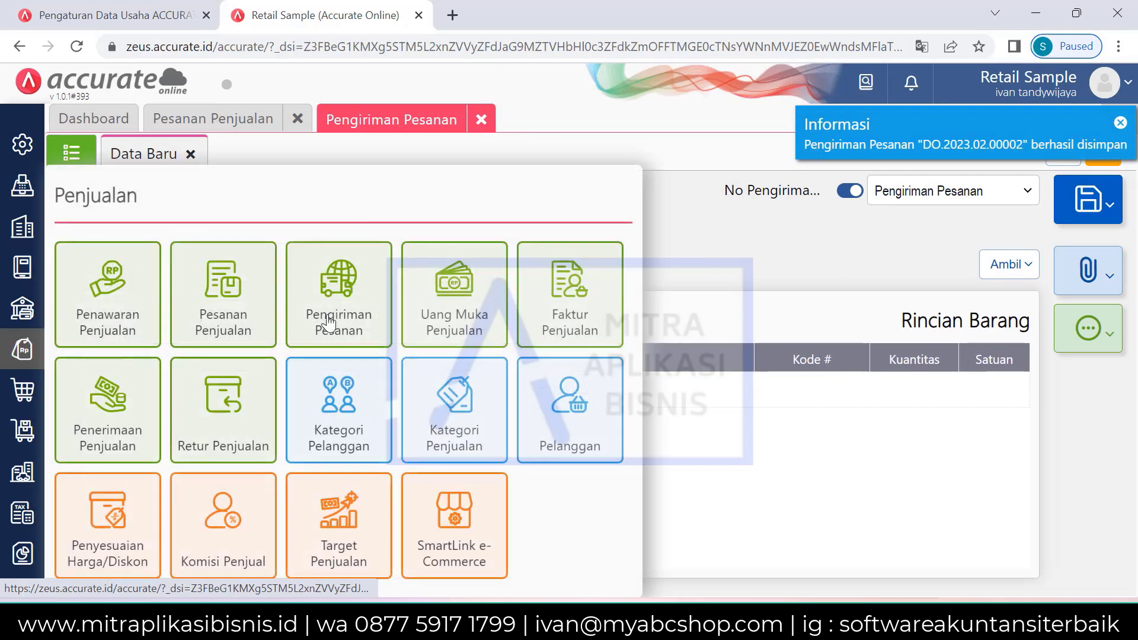
{"action": "left_click", "coordinate": [559, 332]}
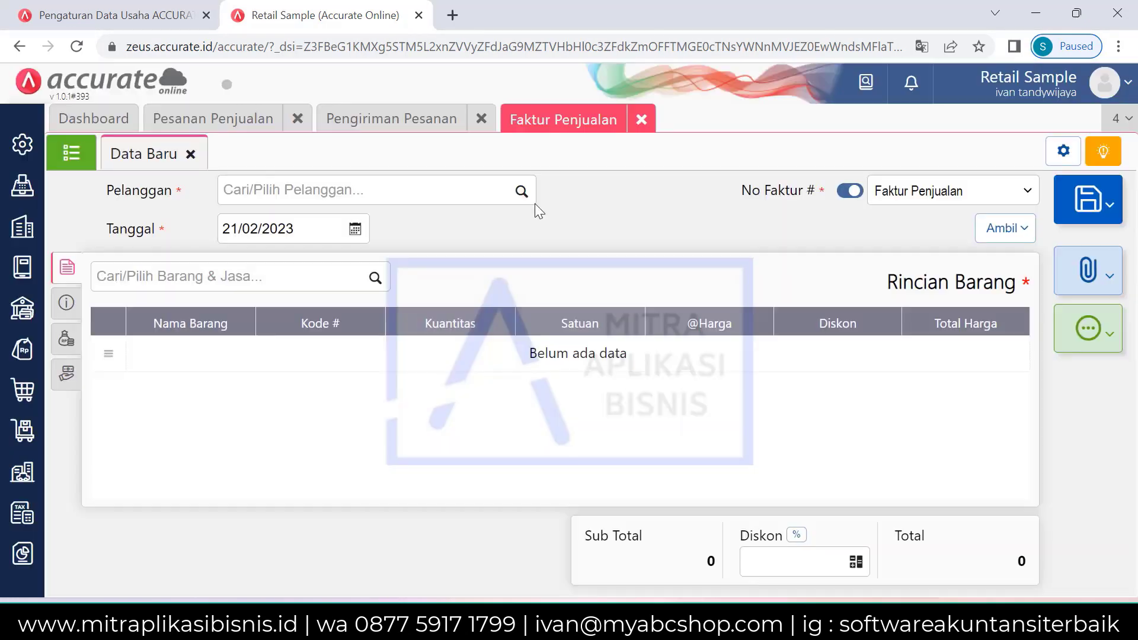
{"action": "left_click", "coordinate": [521, 193]}
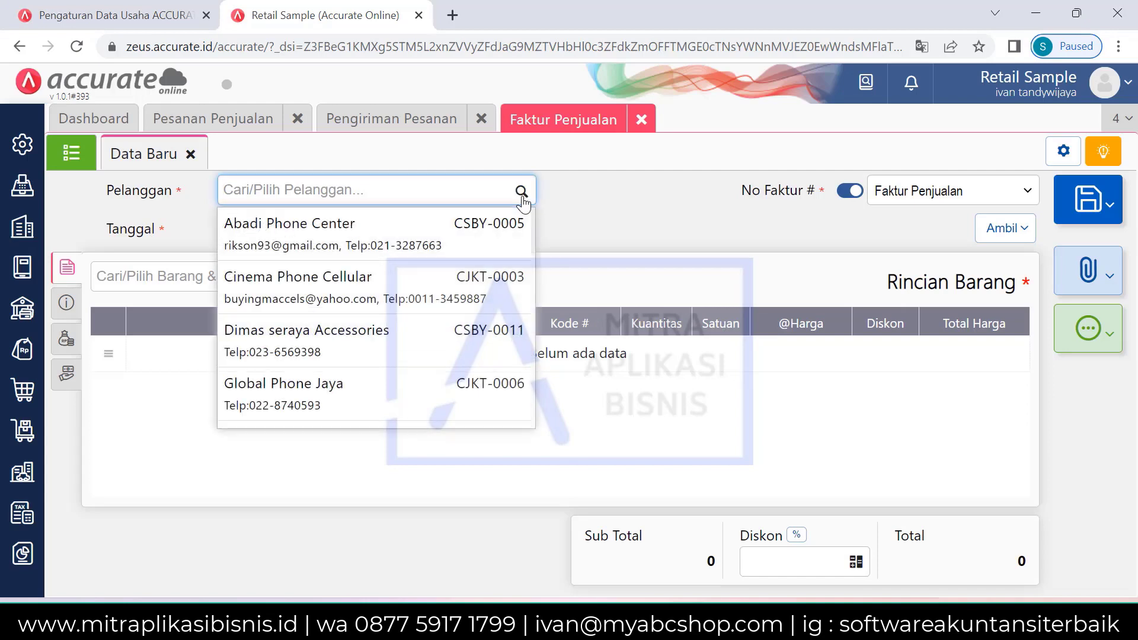
{"action": "left_click", "coordinate": [446, 242]}
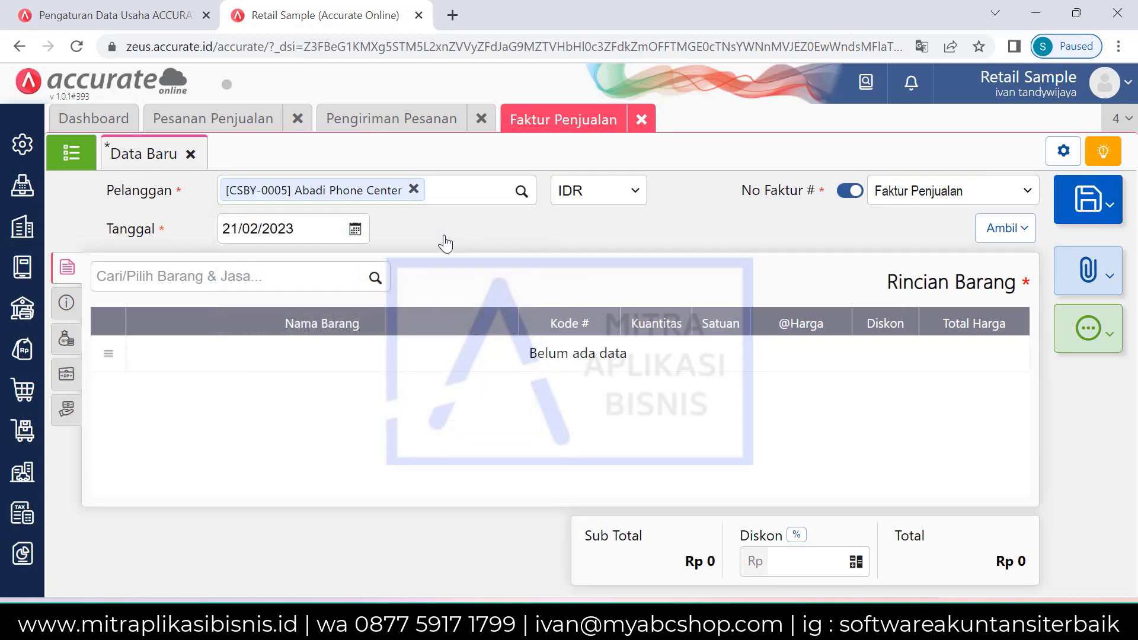
Copy the Connecter line from the 21/02/2023 delivery into the sales invoice
{"action": "left_click", "coordinate": [1017, 234]}
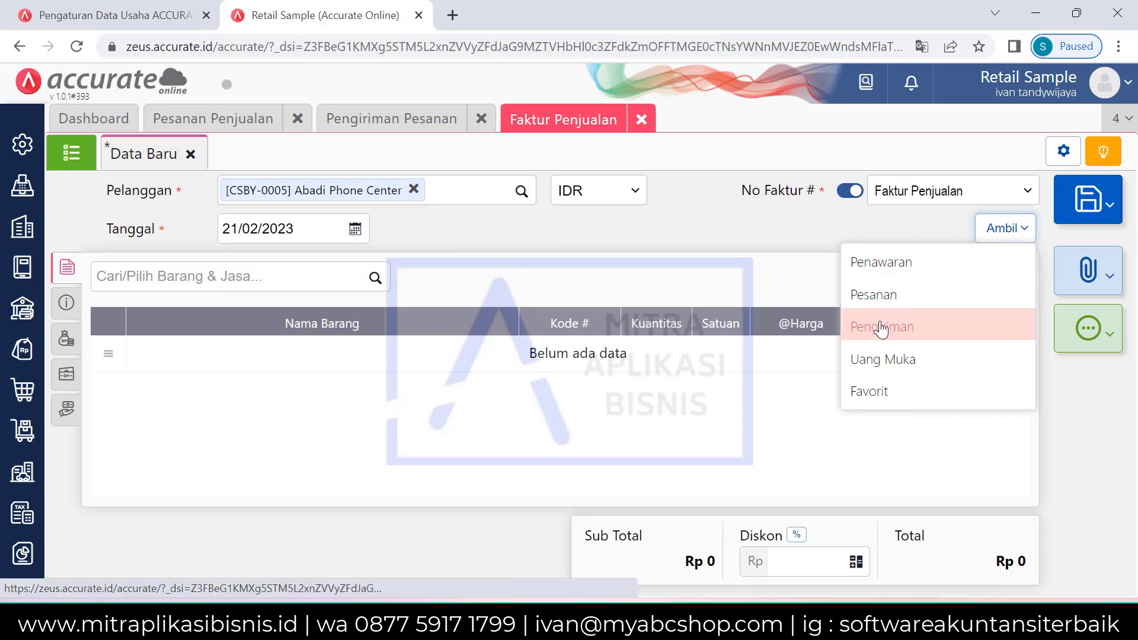
{"action": "left_click", "coordinate": [991, 325]}
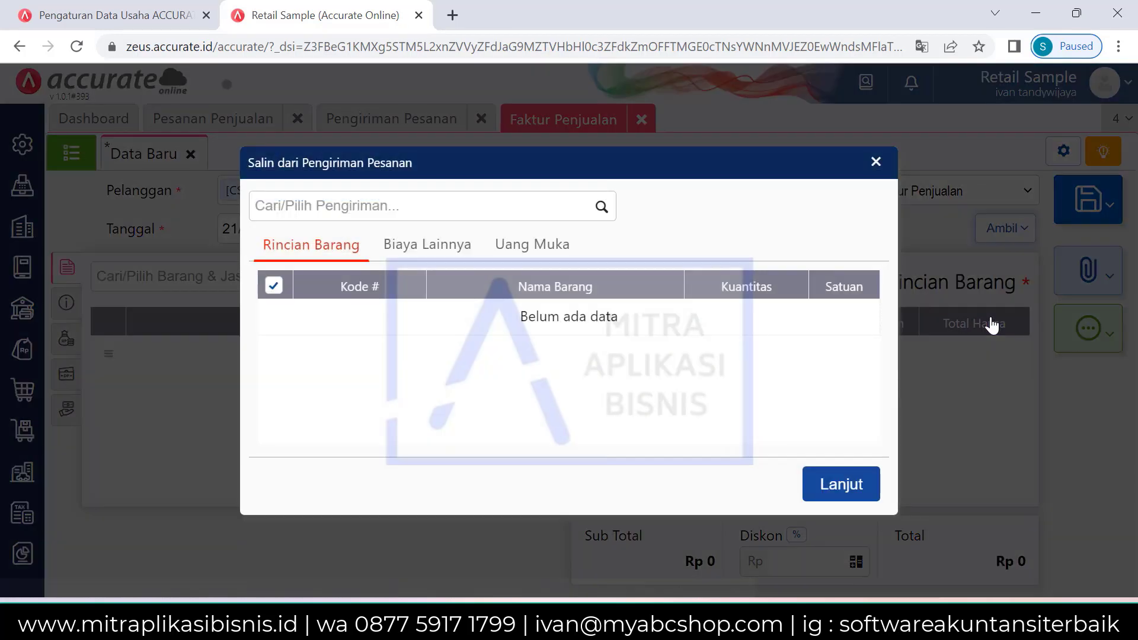
{"action": "left_click", "coordinate": [602, 206]}
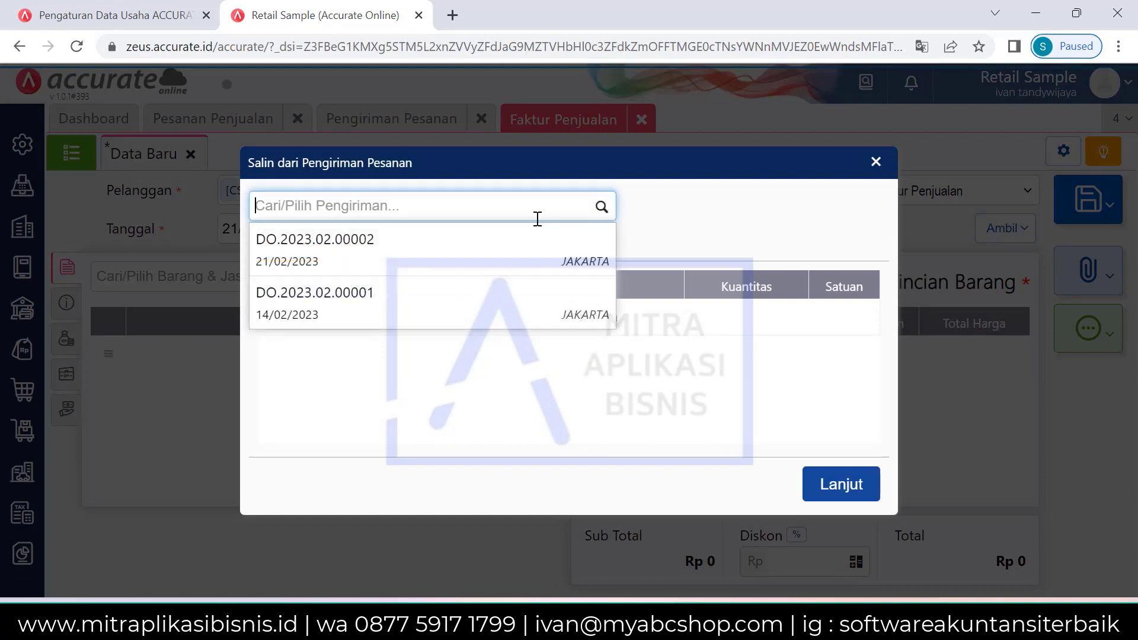
{"action": "left_click", "coordinate": [431, 253]}
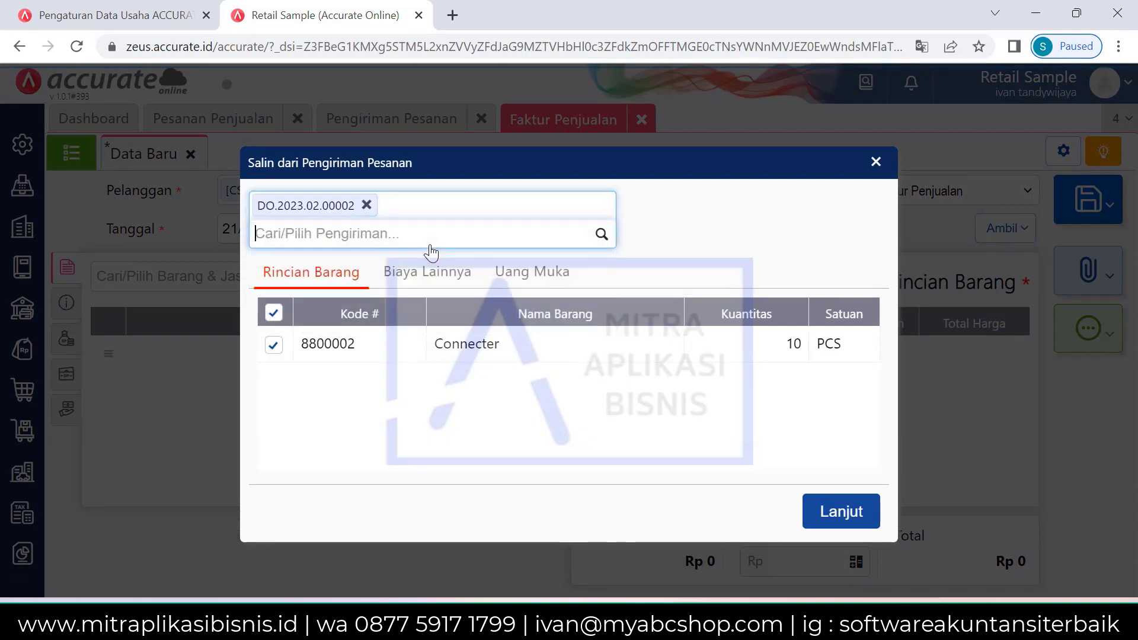
{"action": "left_click", "coordinate": [834, 511]}
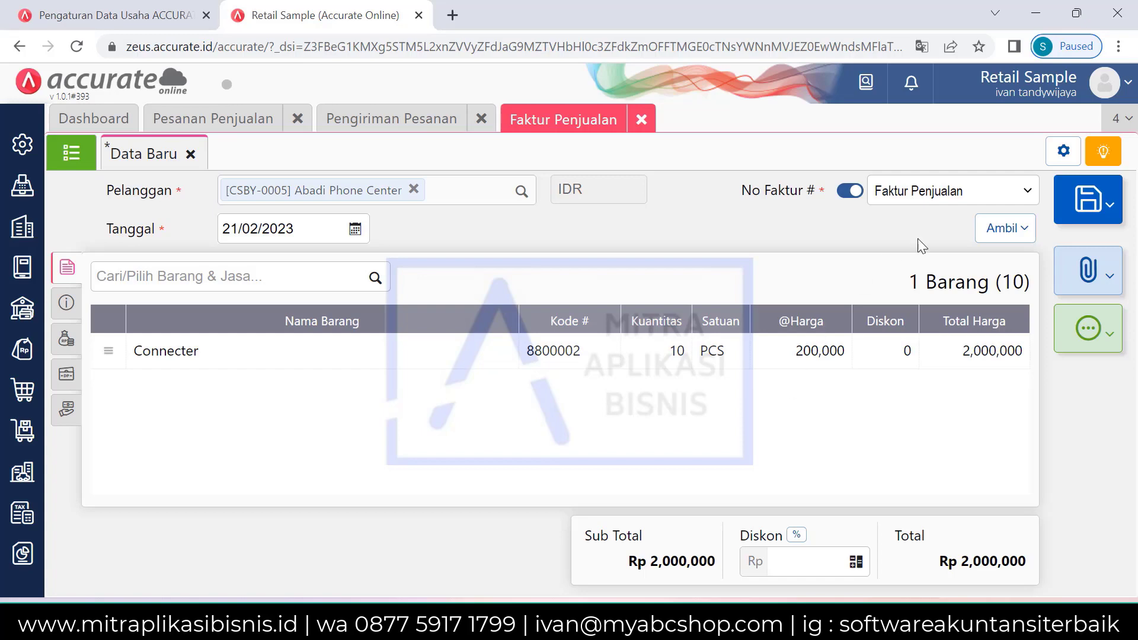
Submit the sales invoice for approval with the request marked as Urgent
{"action": "left_click", "coordinate": [1106, 202]}
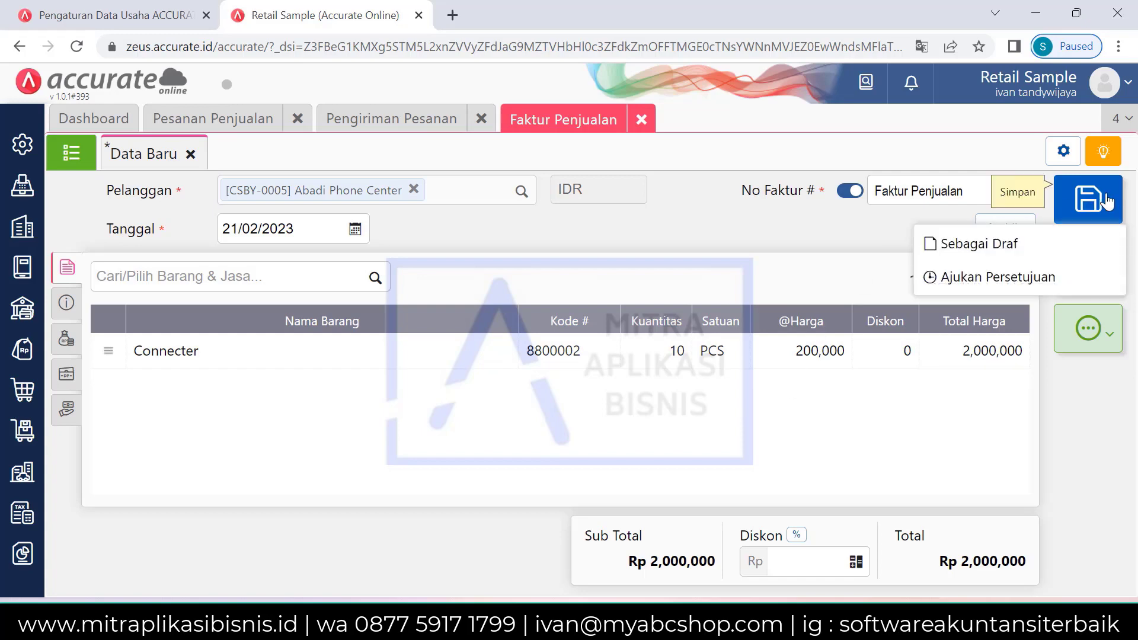
{"action": "left_click", "coordinate": [998, 276]}
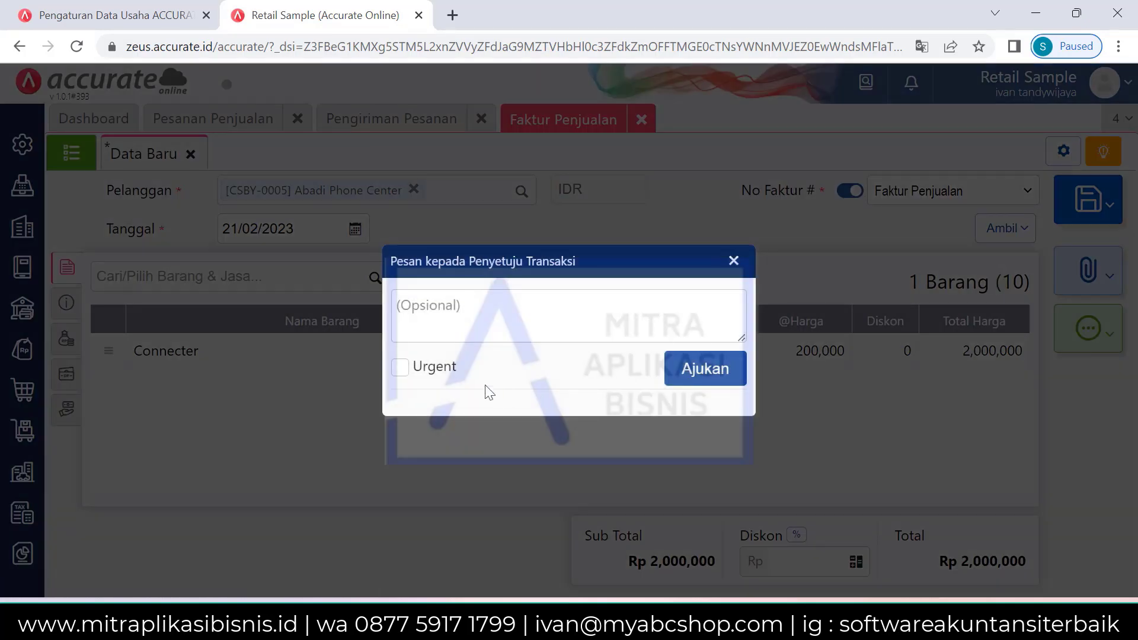
{"action": "left_click", "coordinate": [434, 368]}
{"action": "left_click", "coordinate": [684, 380]}
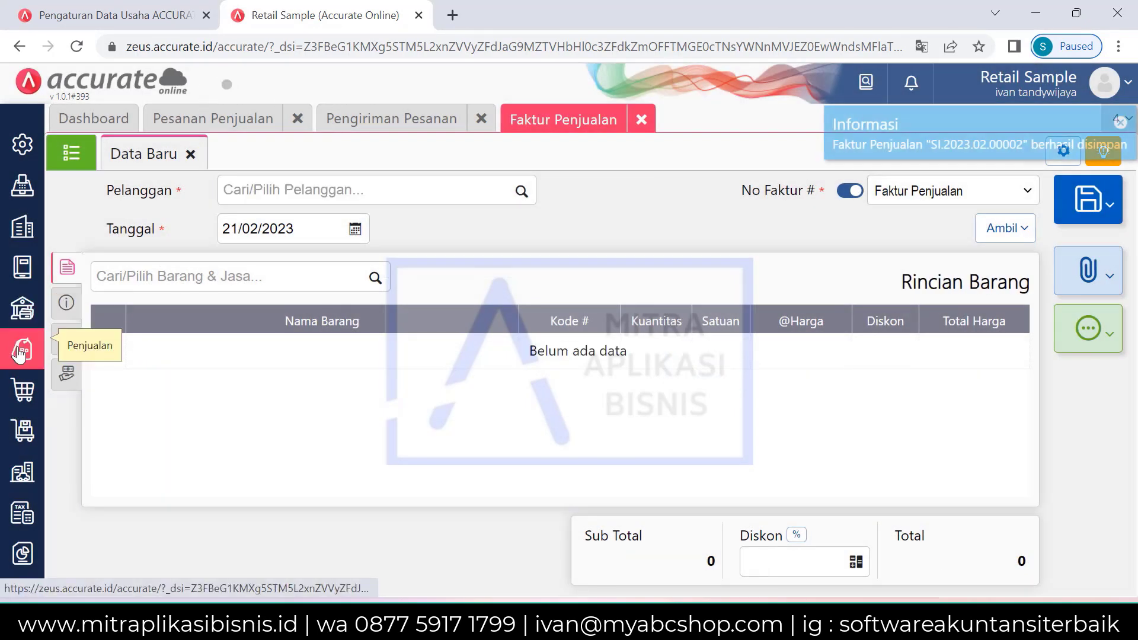
Start a new Penerimaan Penjualan in Penjualan with Abadi Phone Center as the paying customer
{"action": "left_click", "coordinate": [21, 352]}
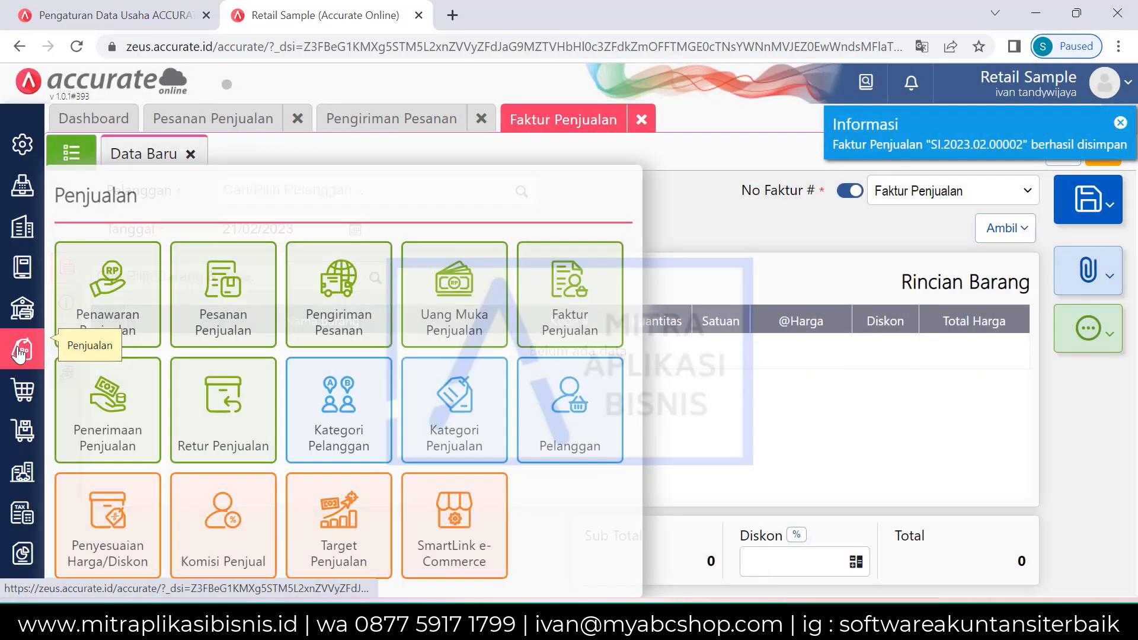
{"action": "left_click", "coordinate": [129, 407]}
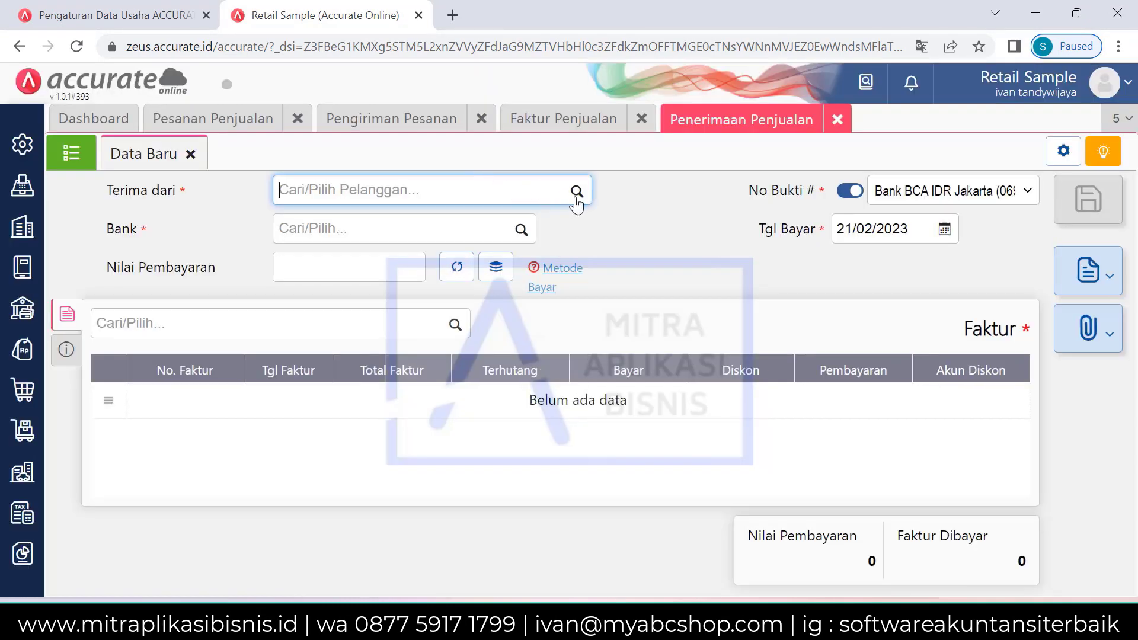
{"action": "left_click", "coordinate": [575, 199]}
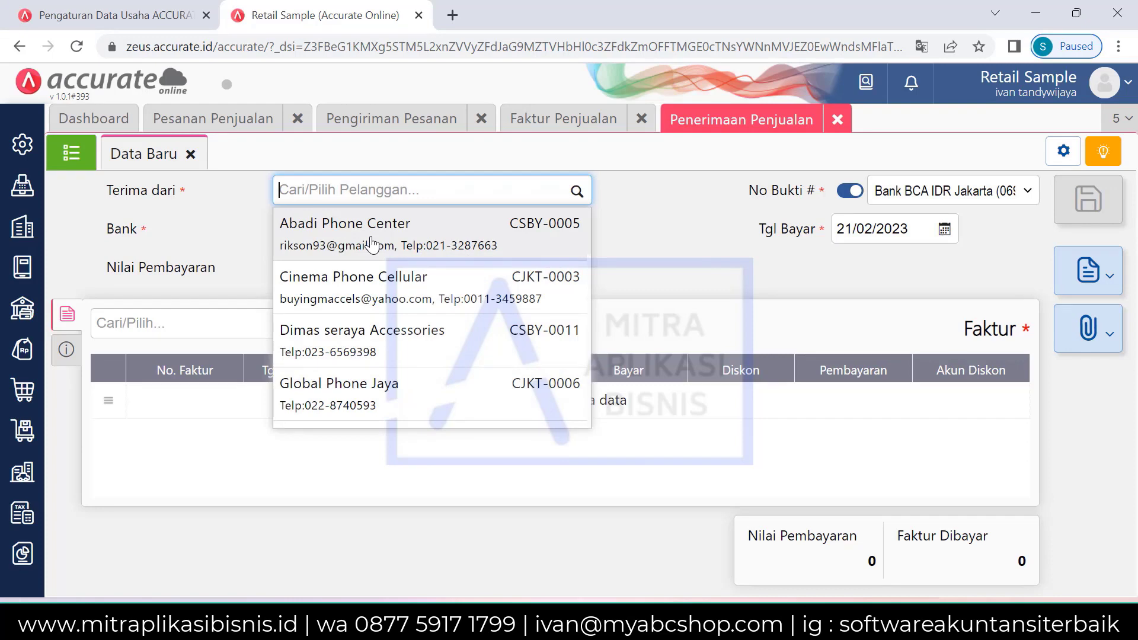
{"action": "left_click", "coordinate": [372, 243]}
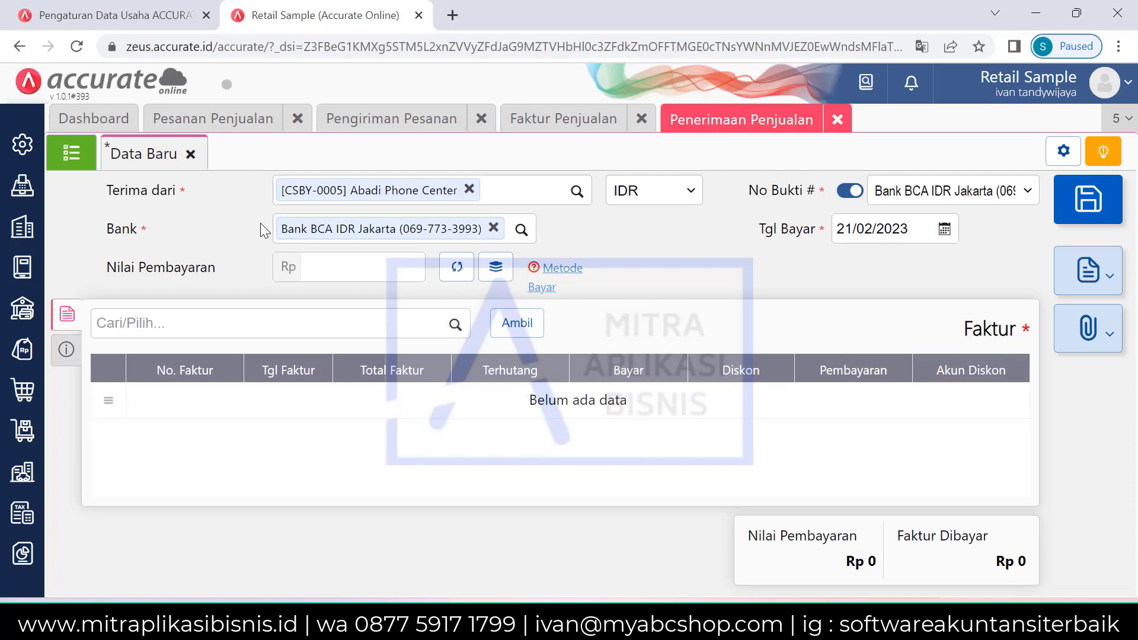
Add only the unpaid invoice SI.2023.02.00002 dated 21/02/2023 to the sales receipt
{"action": "left_click", "coordinate": [523, 329]}
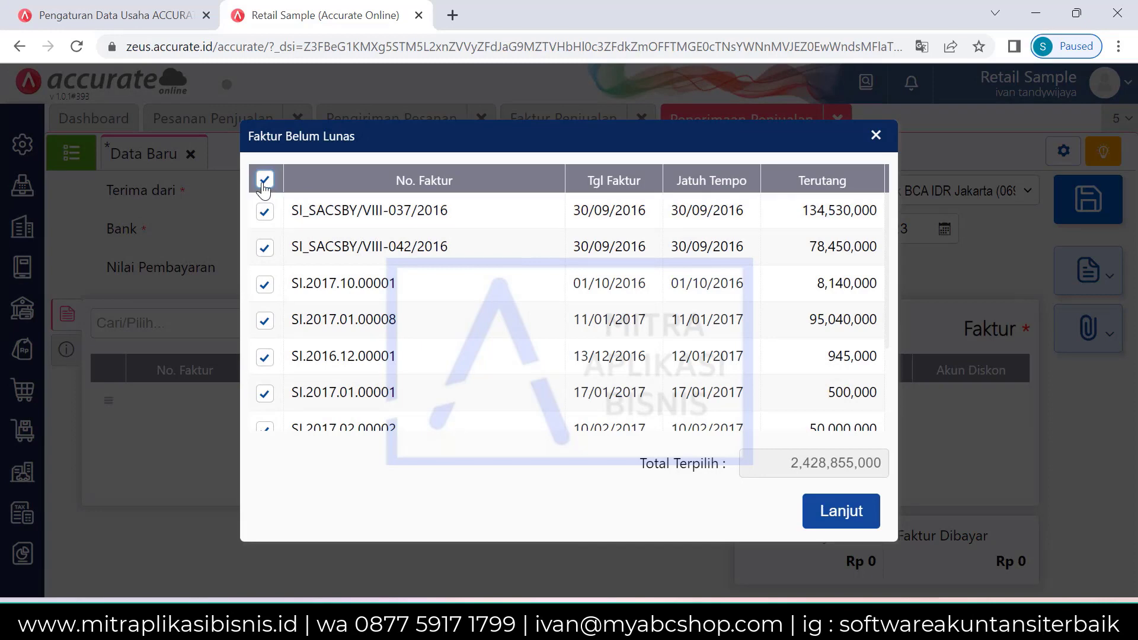
{"action": "left_click", "coordinate": [264, 180]}
{"action": "scroll", "coordinate": [409, 319], "scroll_direction": "down", "scroll_amount": 2}
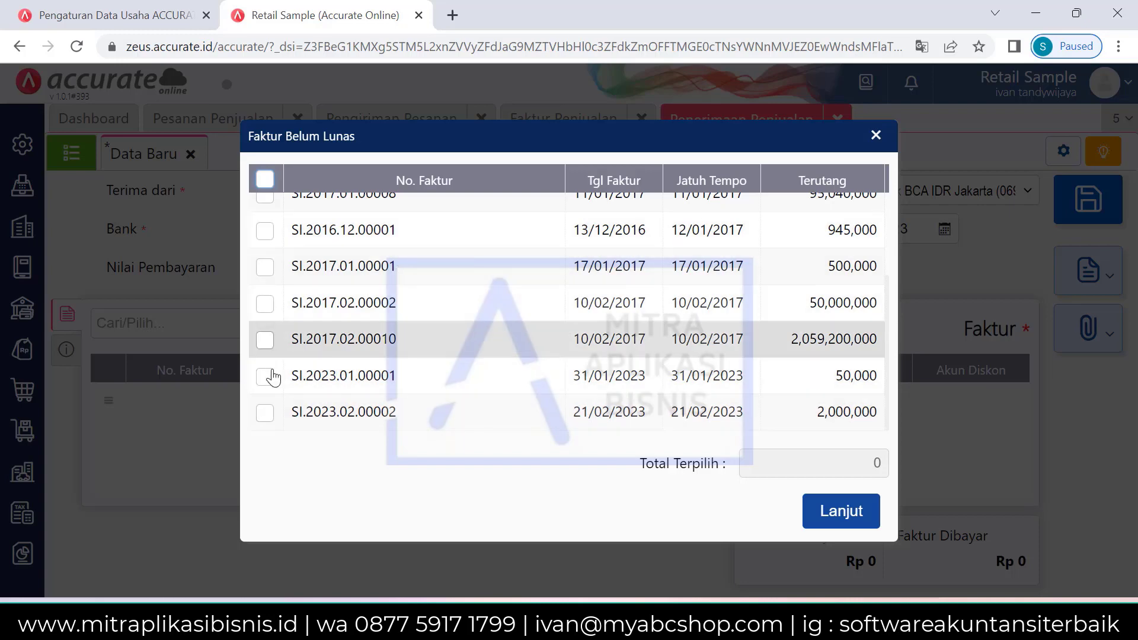
{"action": "left_click", "coordinate": [265, 415]}
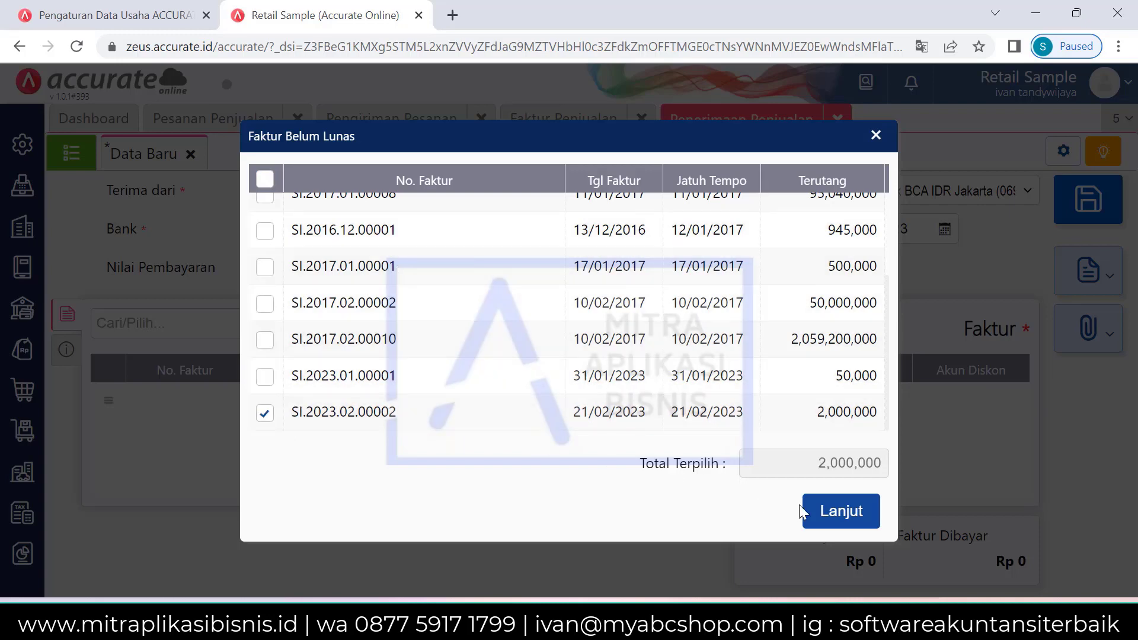
{"action": "left_click", "coordinate": [828, 513]}
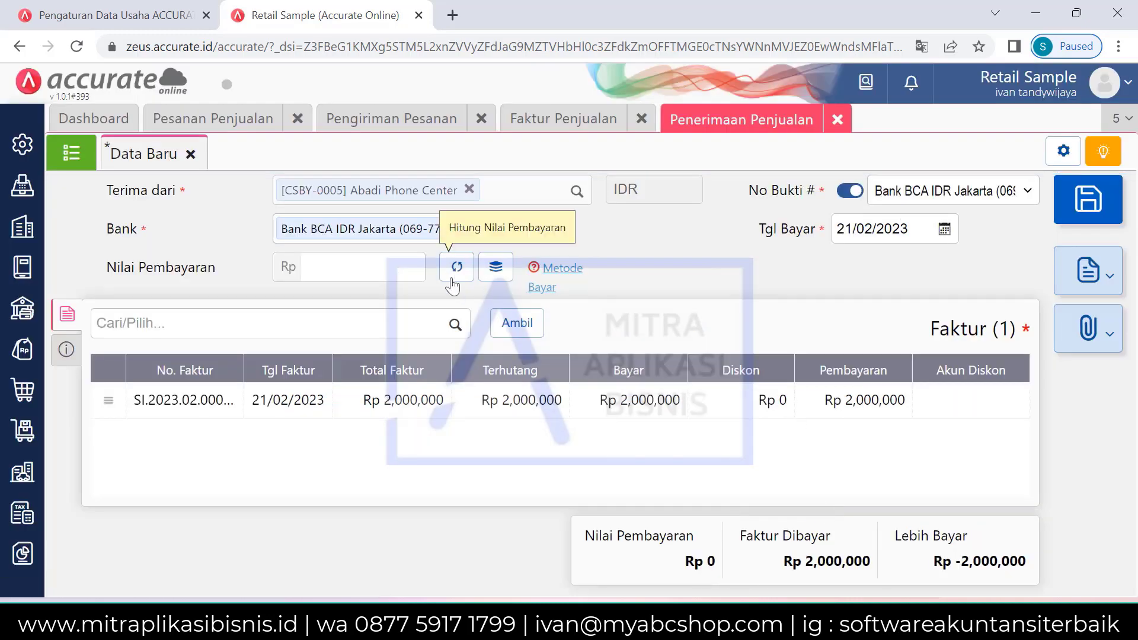
Examine the invoice line's Bayar amount in its detail dialog and close it without changes
{"action": "left_click", "coordinate": [793, 419]}
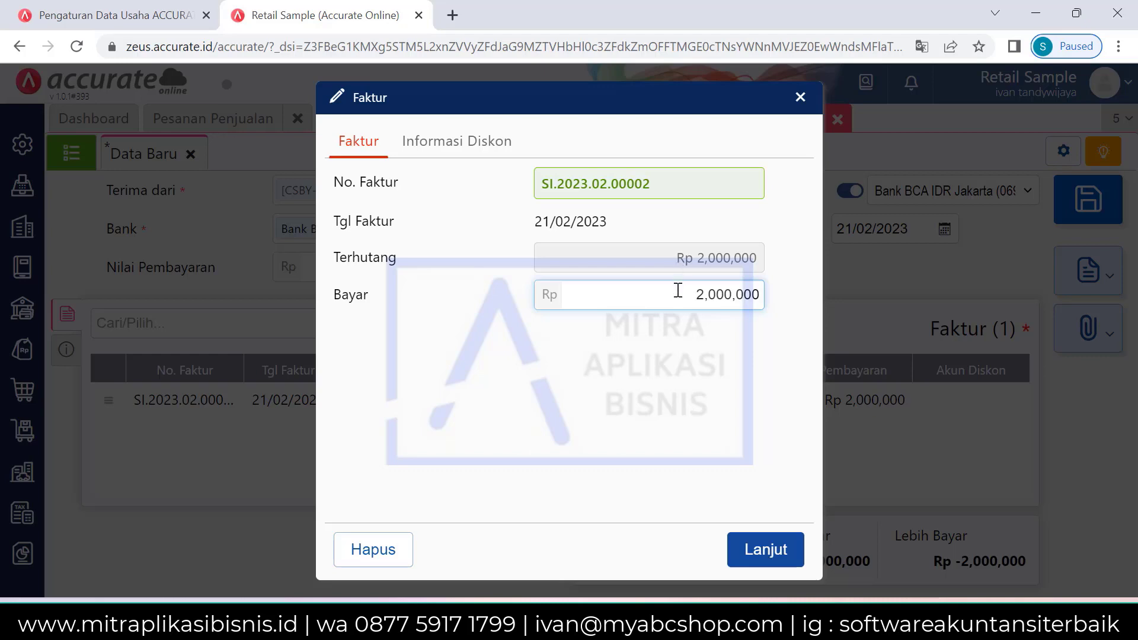
{"action": "left_click_drag", "start_coordinate": [676, 290], "coordinate": [889, 285]}
{"action": "left_click", "coordinate": [889, 284]}
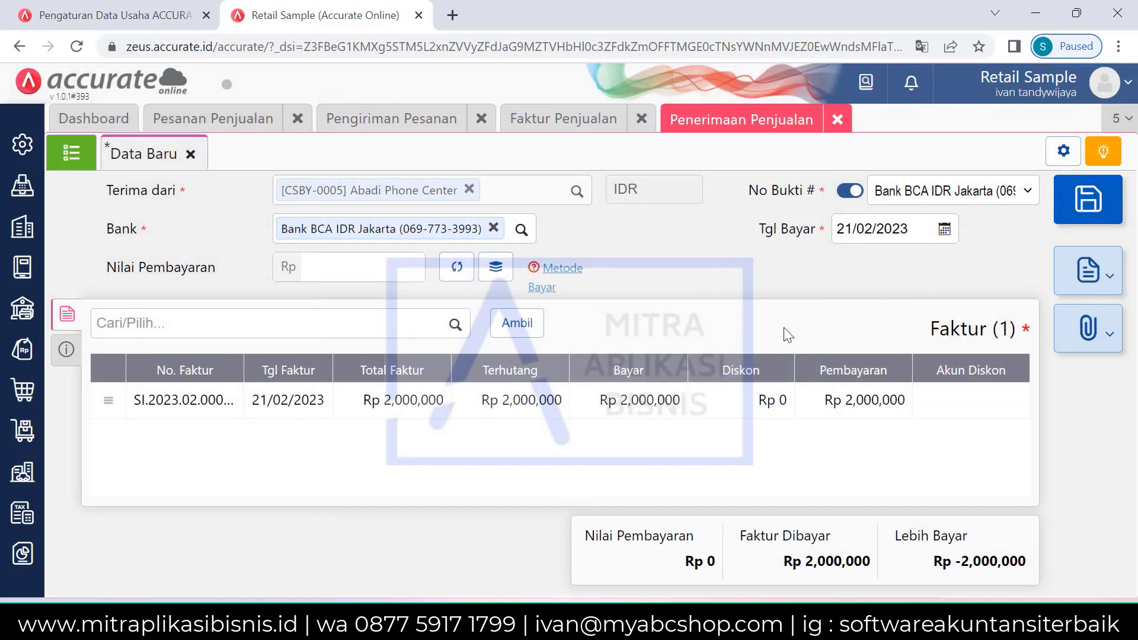
{"action": "left_click", "coordinate": [770, 401]}
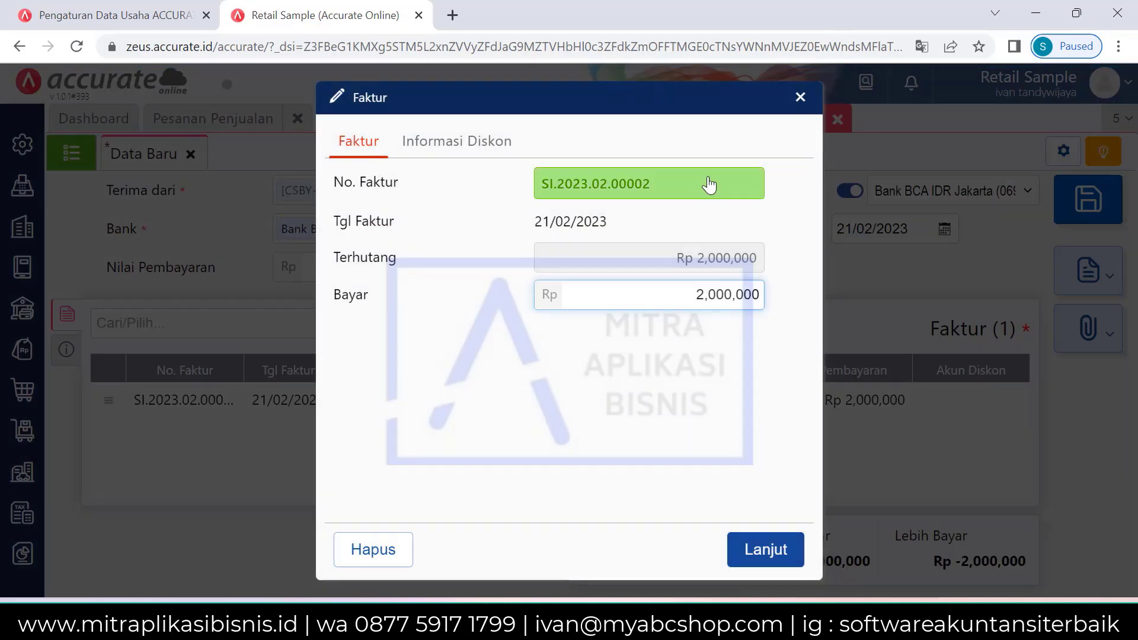
{"action": "left_click", "coordinate": [802, 101]}
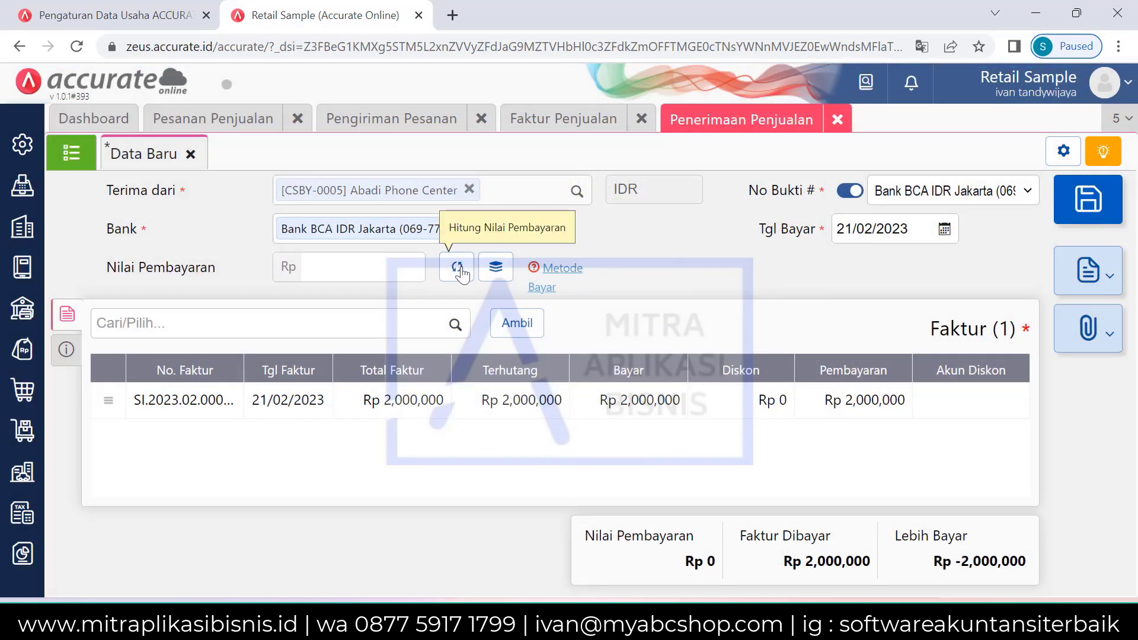
Calculate the Nilai Pembayaran from the selected invoice and save the sales receipt
{"action": "left_click", "coordinate": [458, 268]}
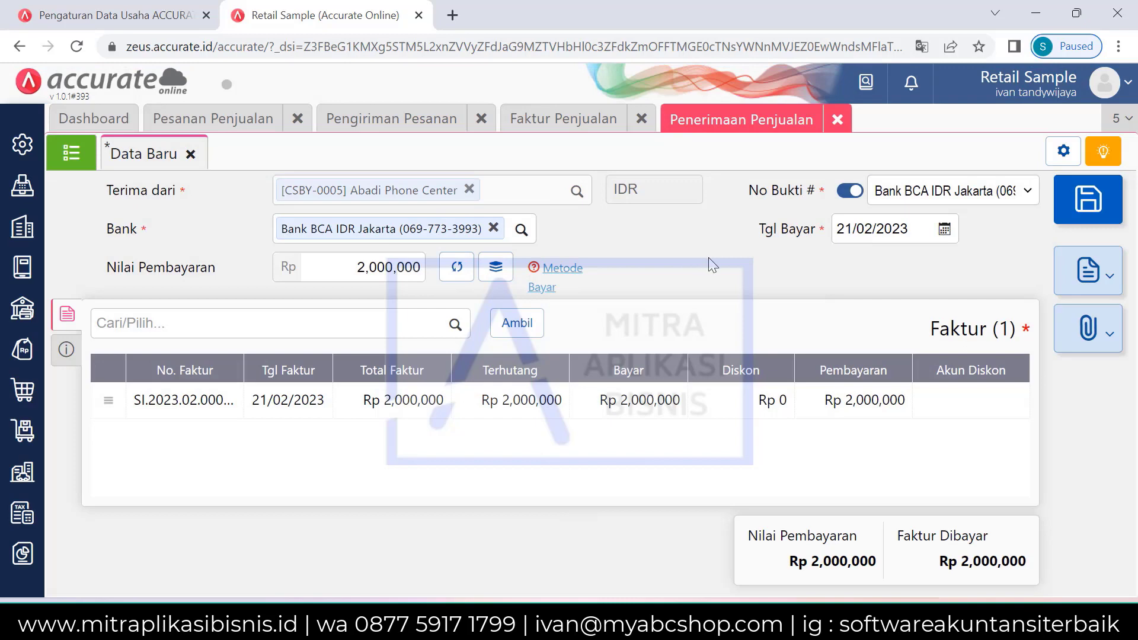
{"action": "left_click", "coordinate": [1094, 224]}
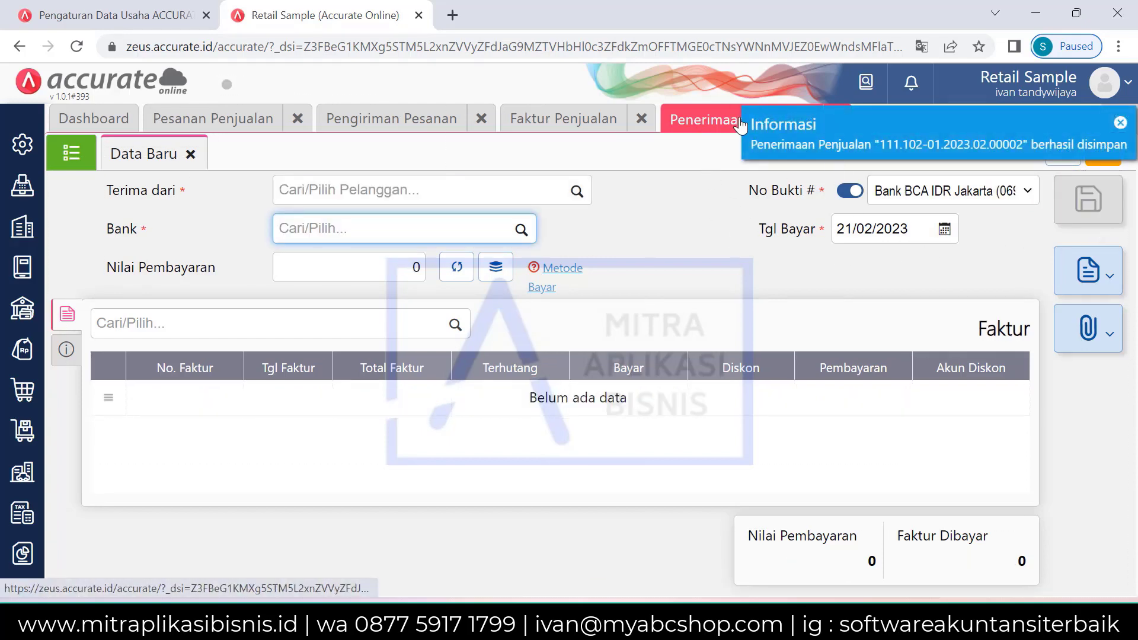
Close the open Pesanan Penjualan, Pengiriman Pesanan, Faktur Penjualan and Penerimaan Penjualan pages
{"action": "left_click", "coordinate": [296, 119]}
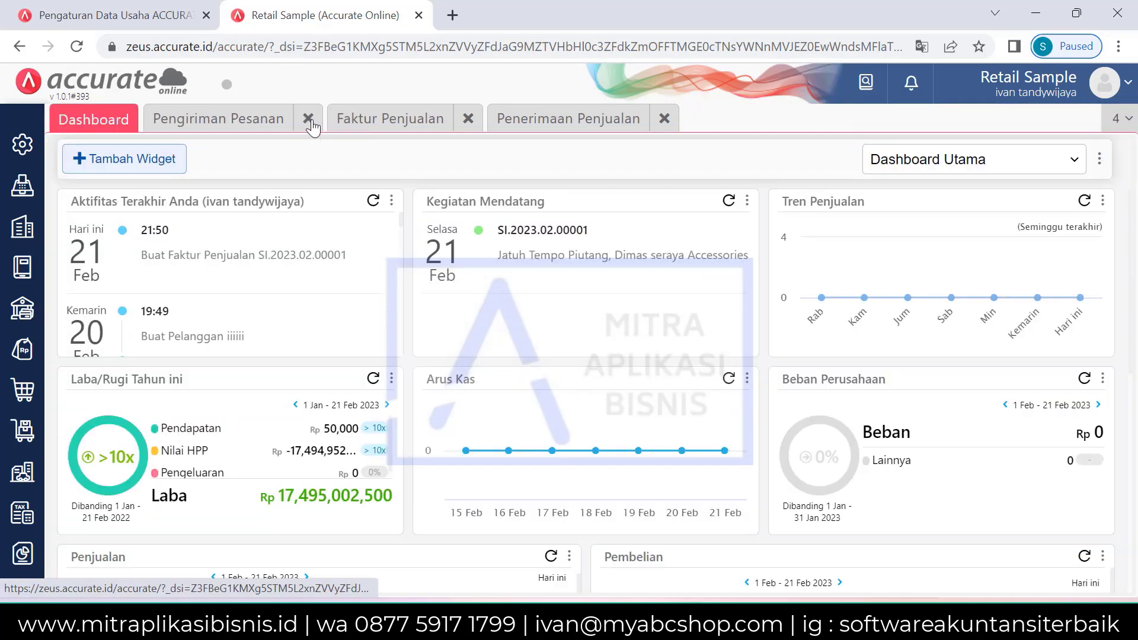
{"action": "left_click", "coordinate": [309, 120]}
{"action": "left_click", "coordinate": [282, 120]}
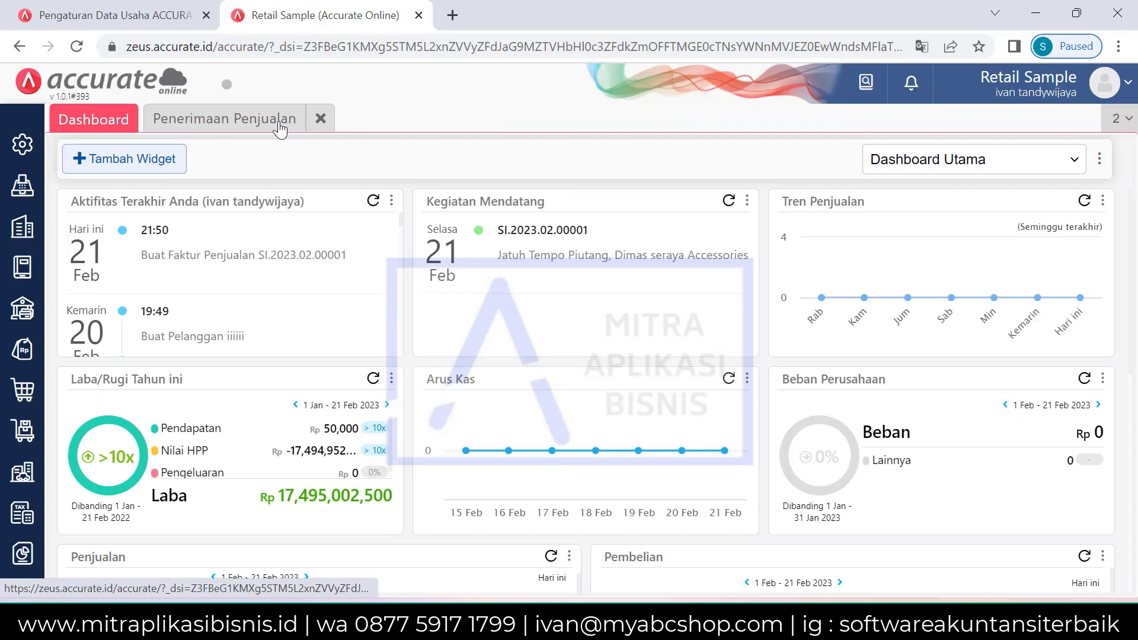
{"action": "left_click", "coordinate": [320, 120]}
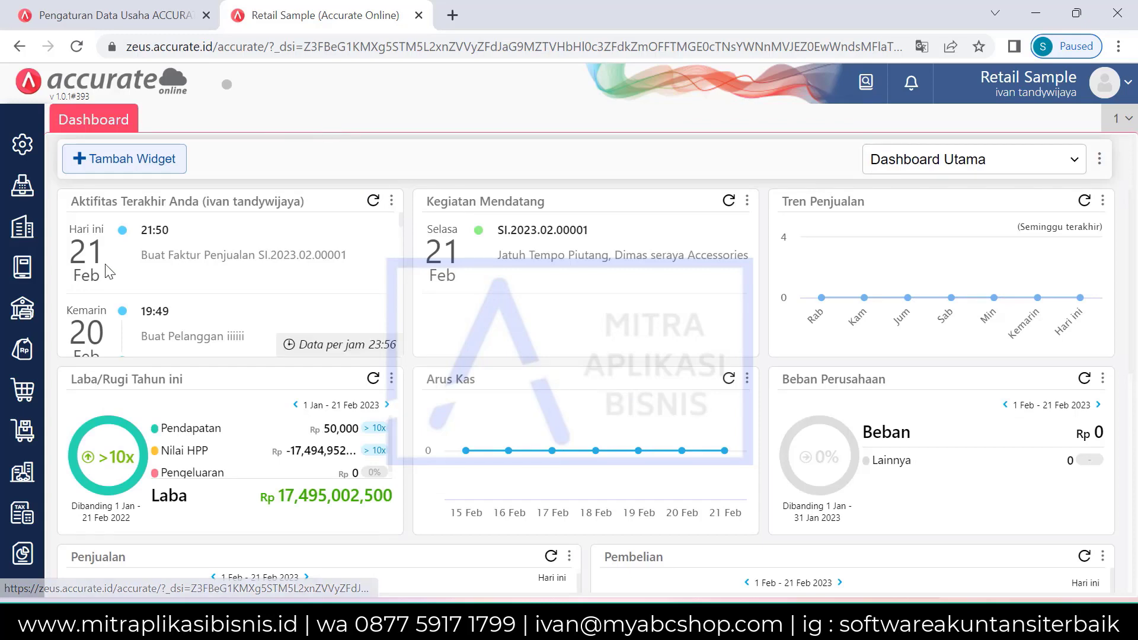
Examine the Pelanggan entry form and the customer list with balances, and close the page
{"action": "left_click", "coordinate": [10, 355]}
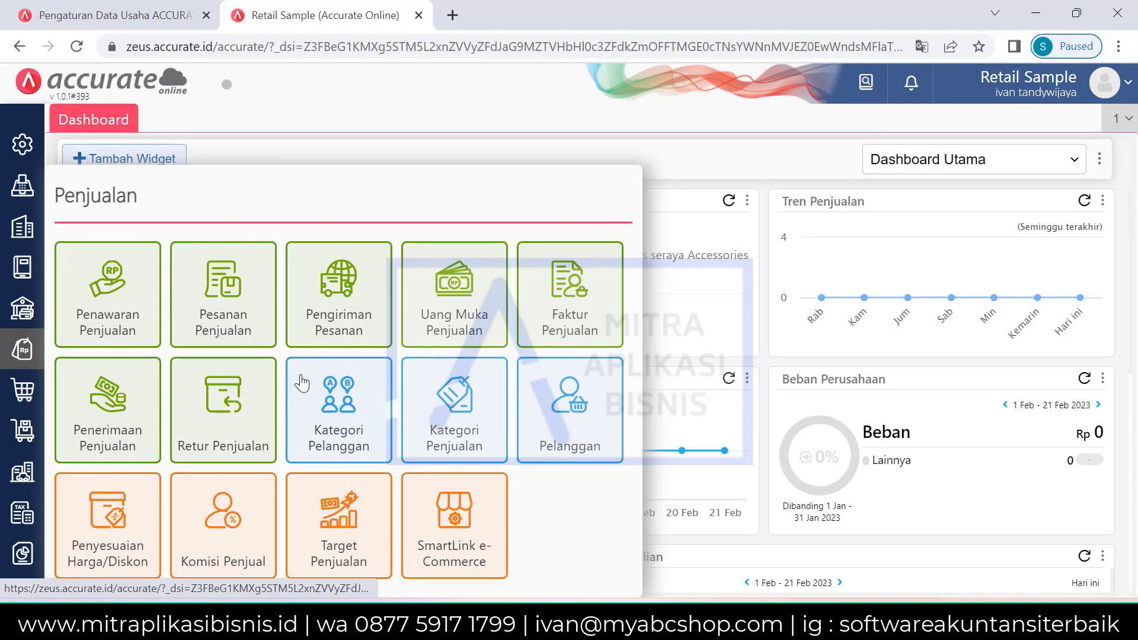
{"action": "left_click", "coordinate": [574, 422]}
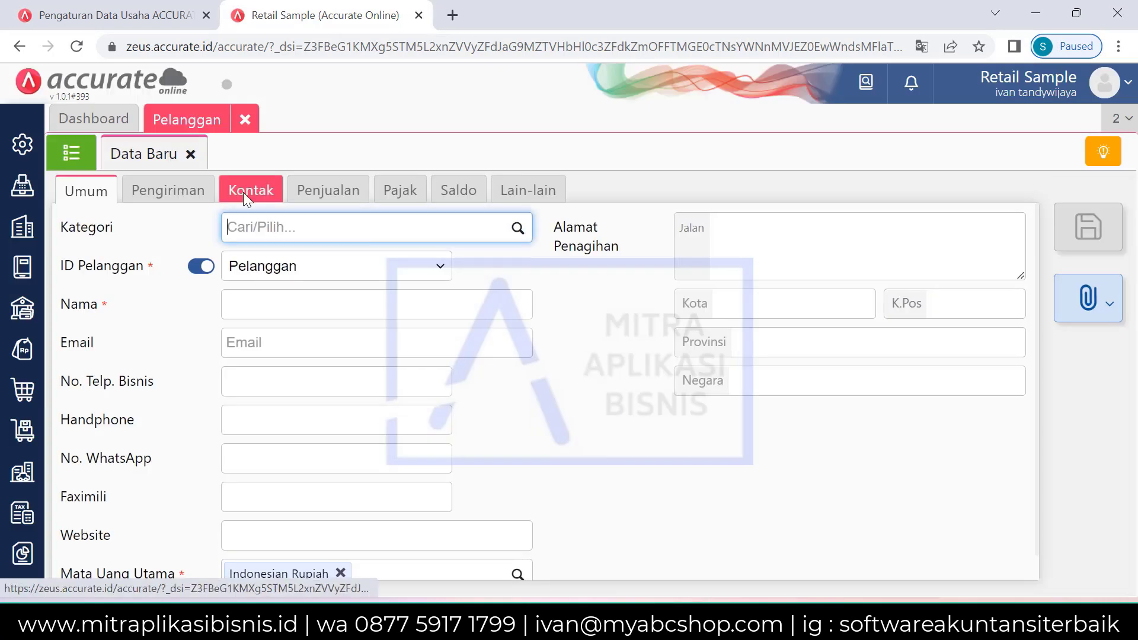
{"action": "left_click", "coordinate": [71, 154]}
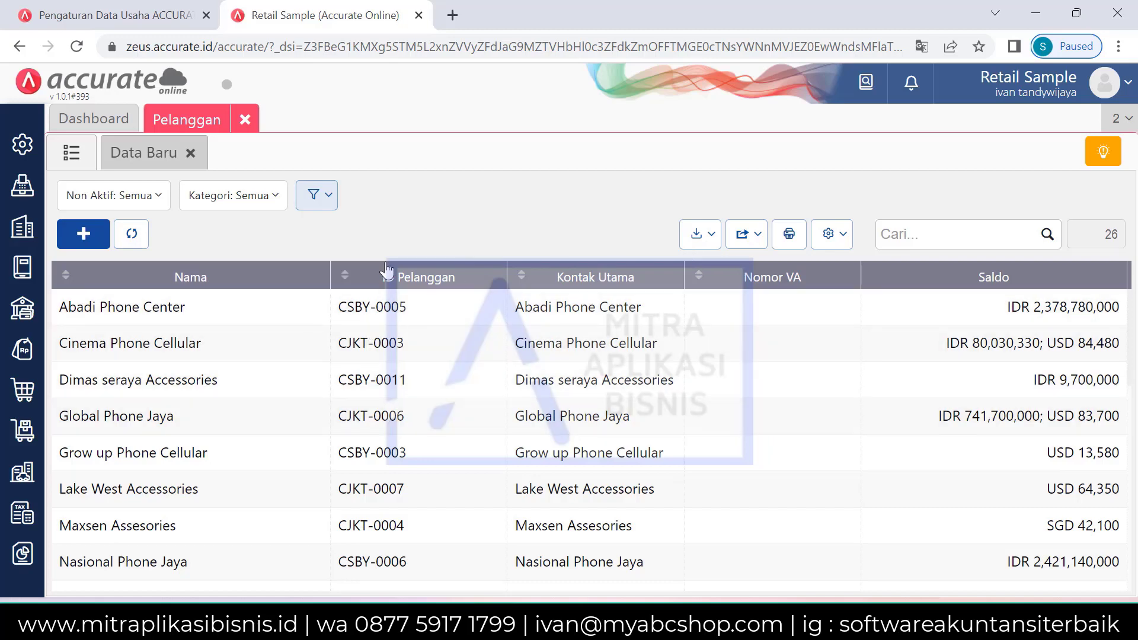
{"action": "left_click", "coordinate": [246, 120]}
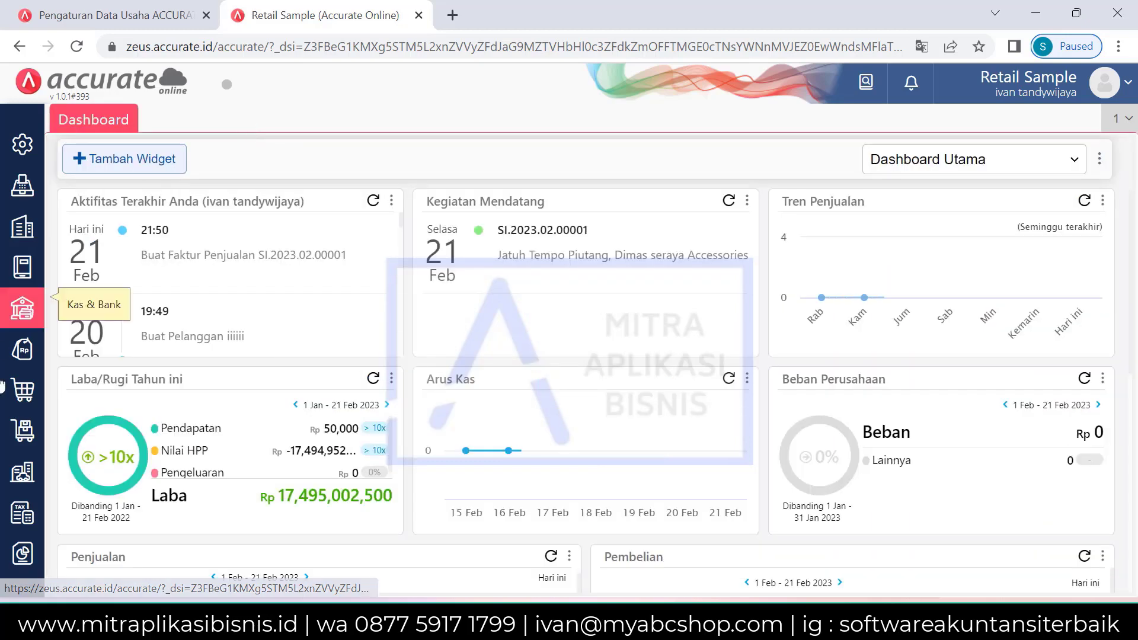
Examine the marketplaces offered for Nama Toko in SmartLink e-Commerce and close the page without choosing one
{"action": "left_click", "coordinate": [12, 367]}
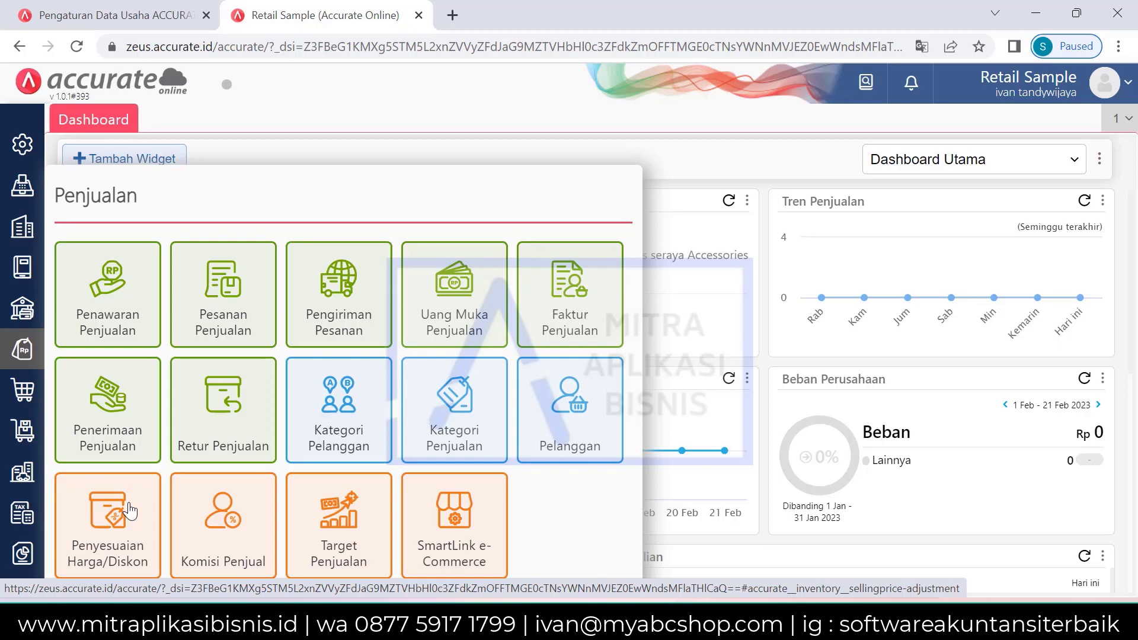
{"action": "left_click", "coordinate": [415, 544]}
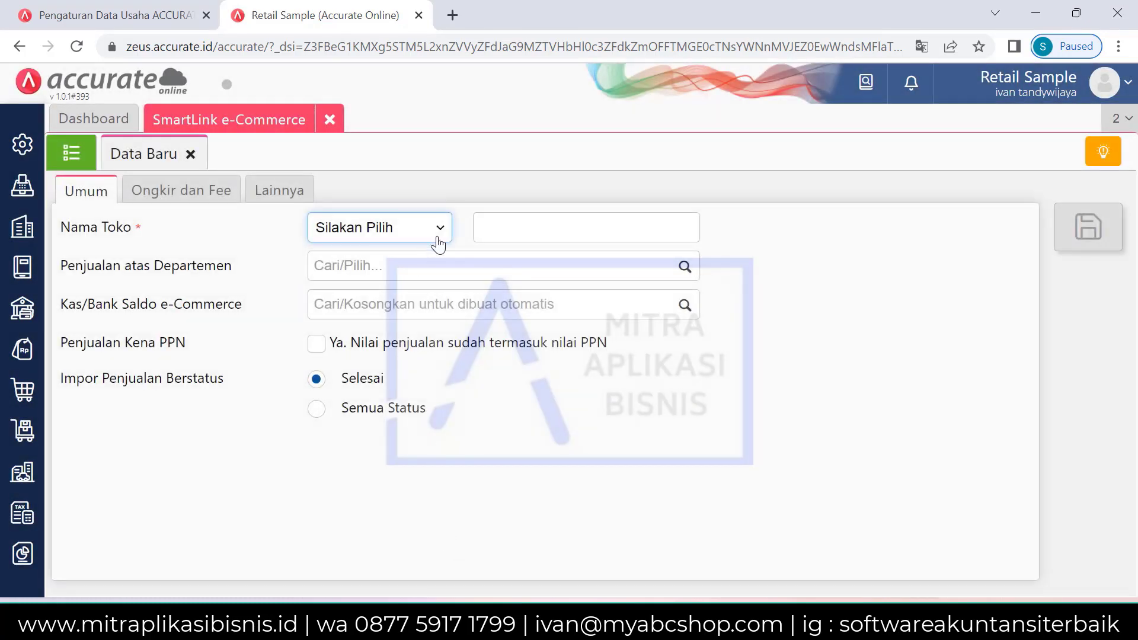
{"action": "left_click", "coordinate": [439, 242]}
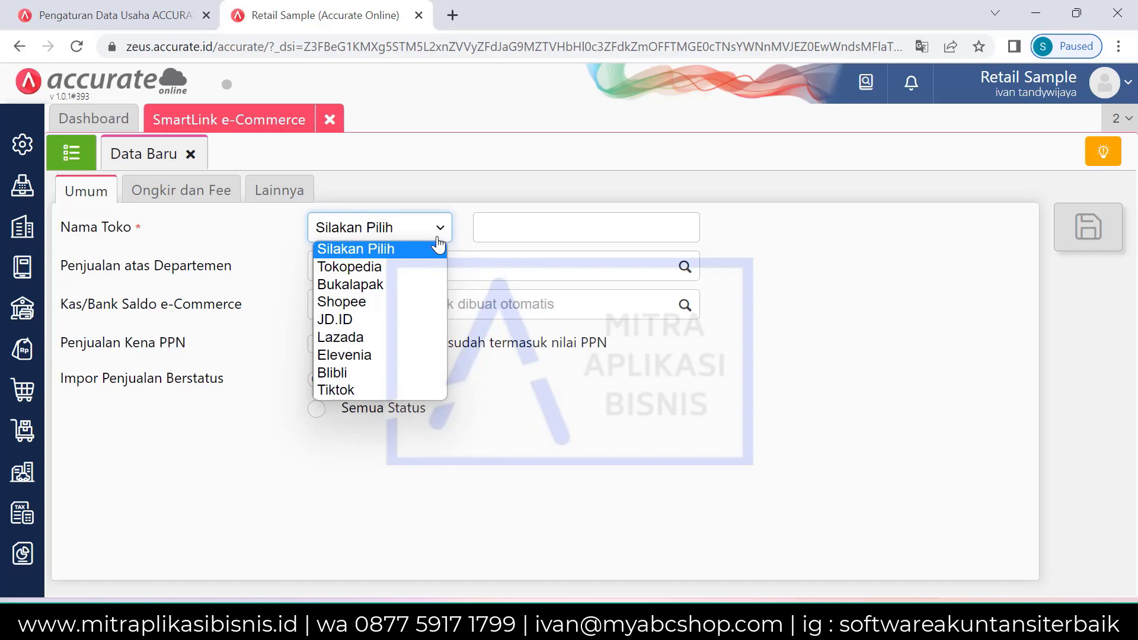
{"action": "left_click", "coordinate": [749, 269]}
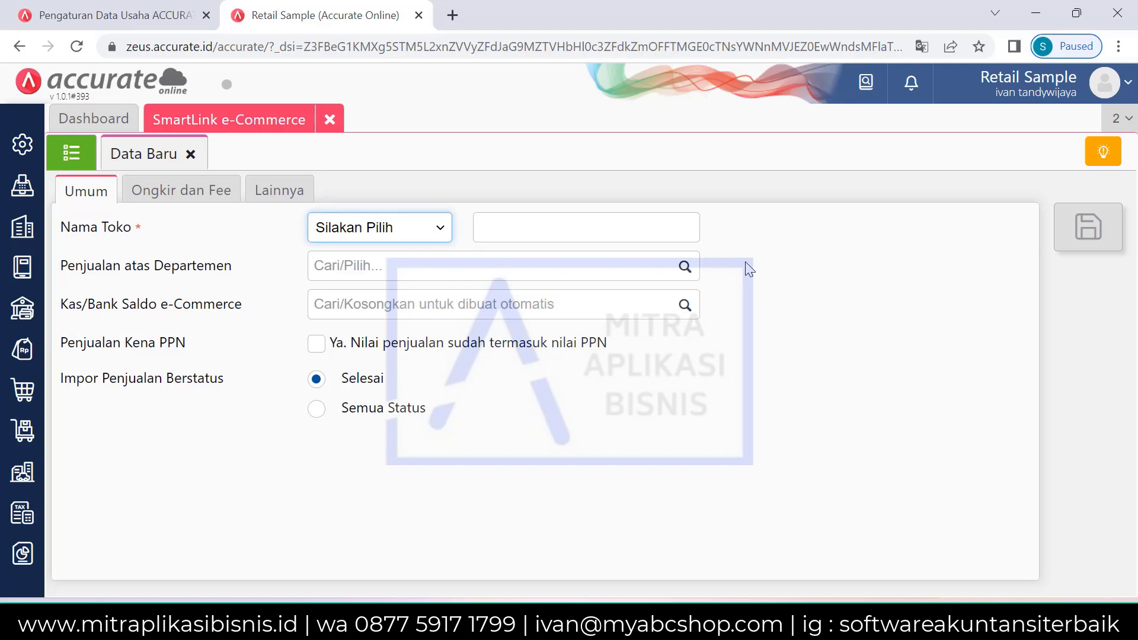
{"action": "left_click", "coordinate": [329, 123]}
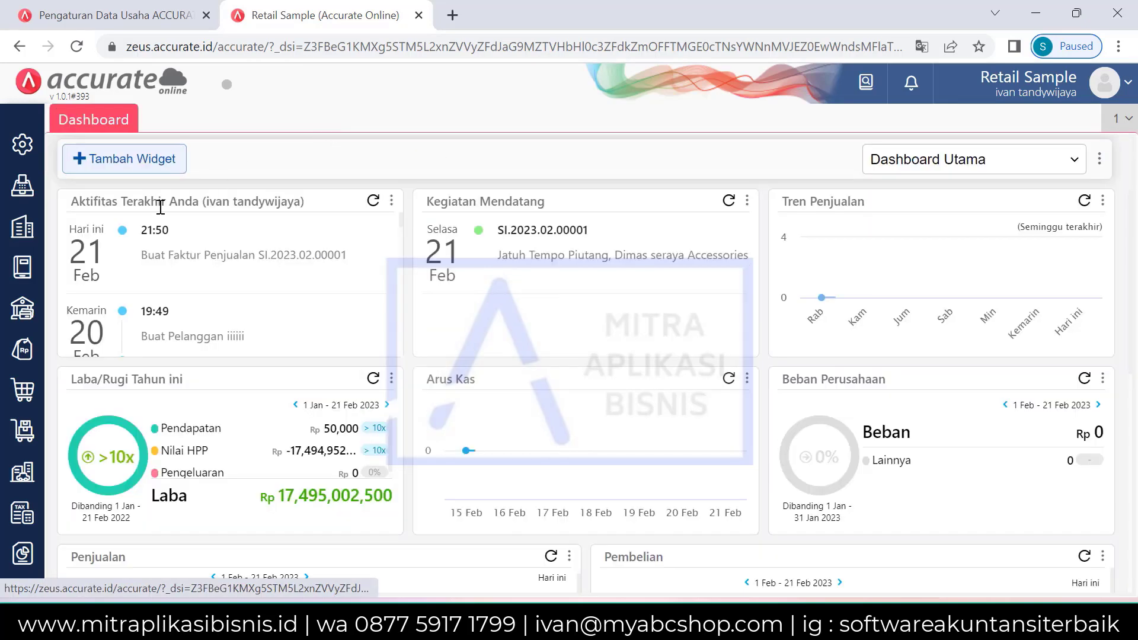
Look over the functions available in the Pembelian and Persediaan modules
{"action": "left_click", "coordinate": [20, 385]}
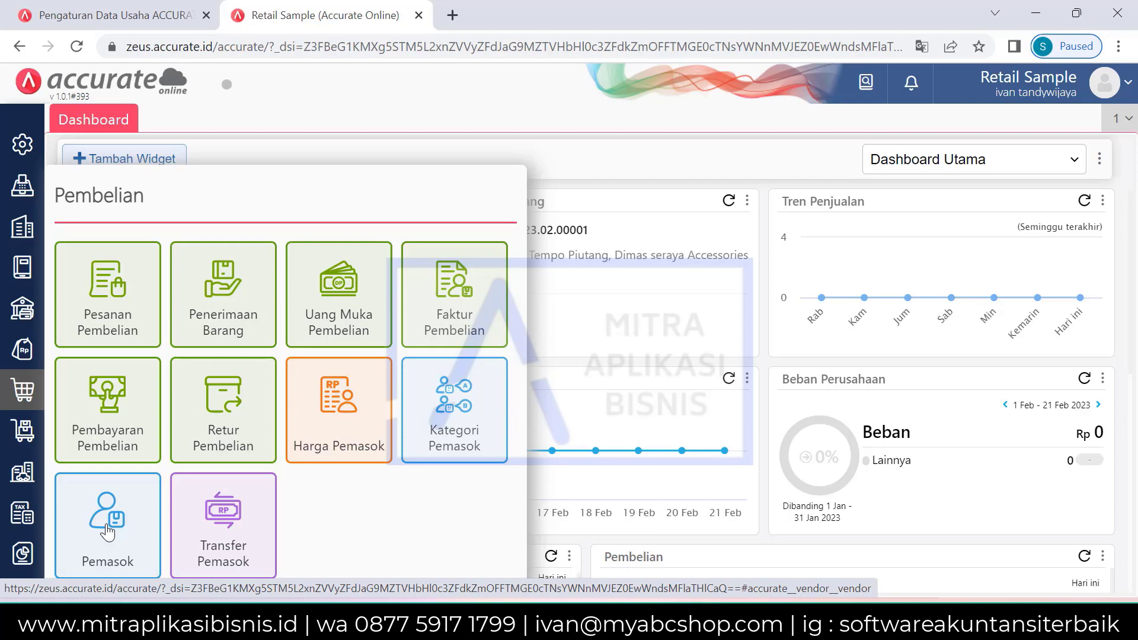
{"action": "left_click", "coordinate": [24, 436]}
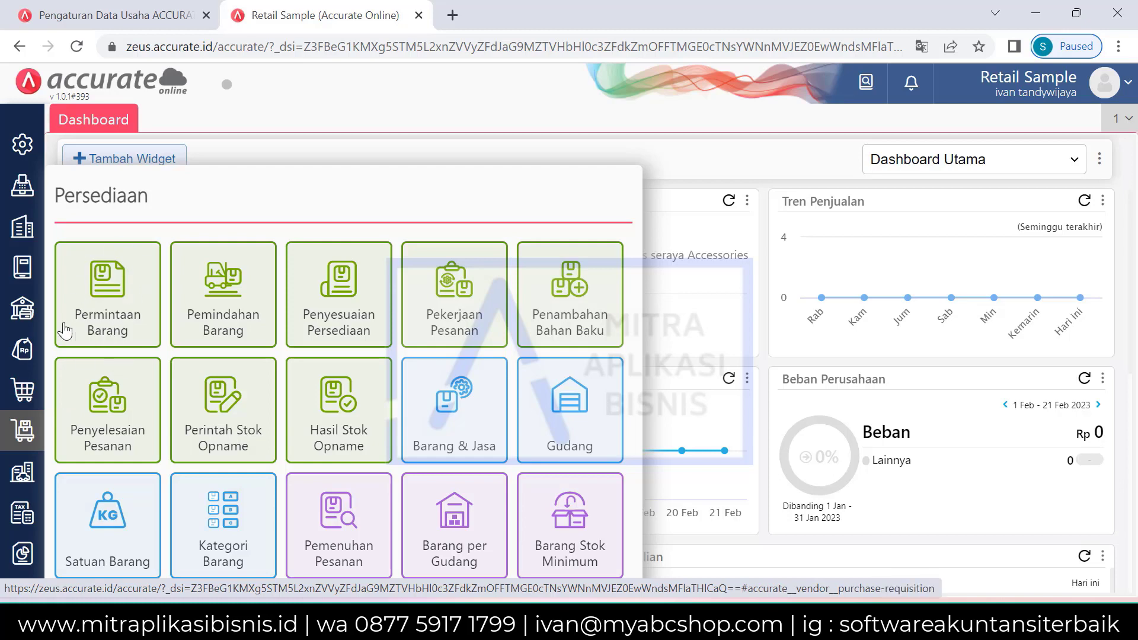
{"action": "left_click", "coordinate": [36, 403]}
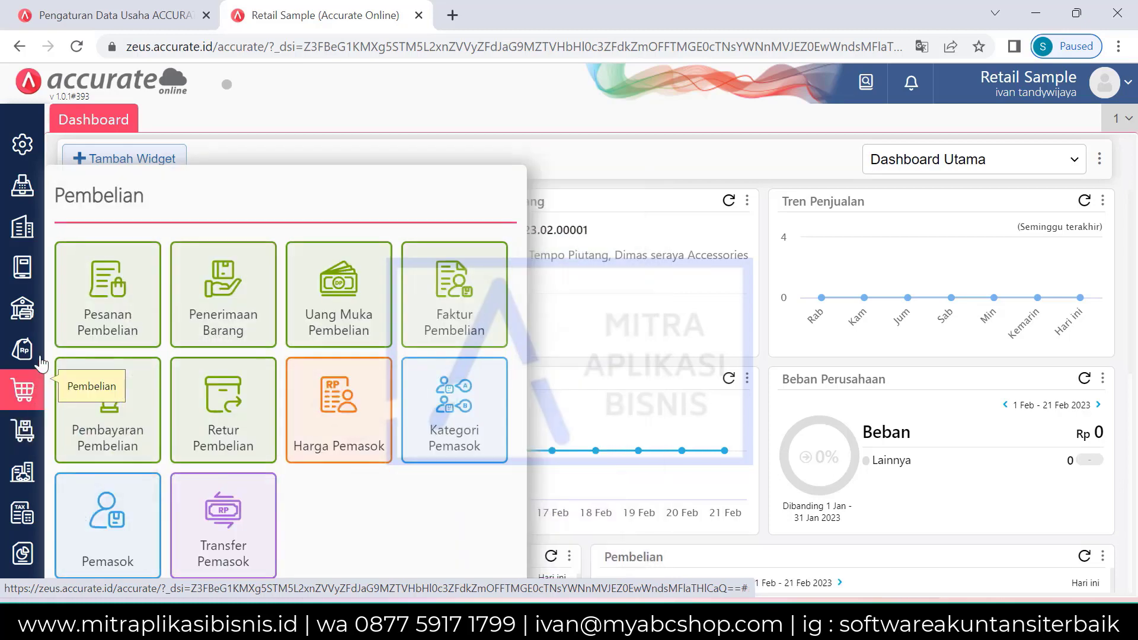
Examine the Anti Gores Iphone 5 item details in a new Penyesuaian Persediaan and close the form without saving
{"action": "left_click", "coordinate": [23, 433]}
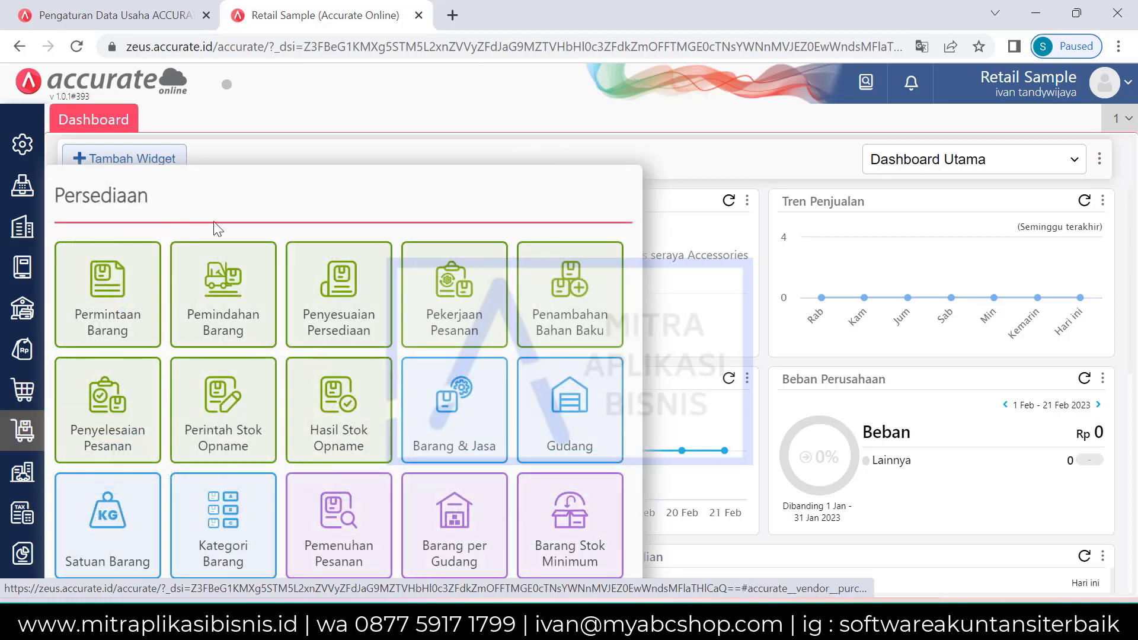
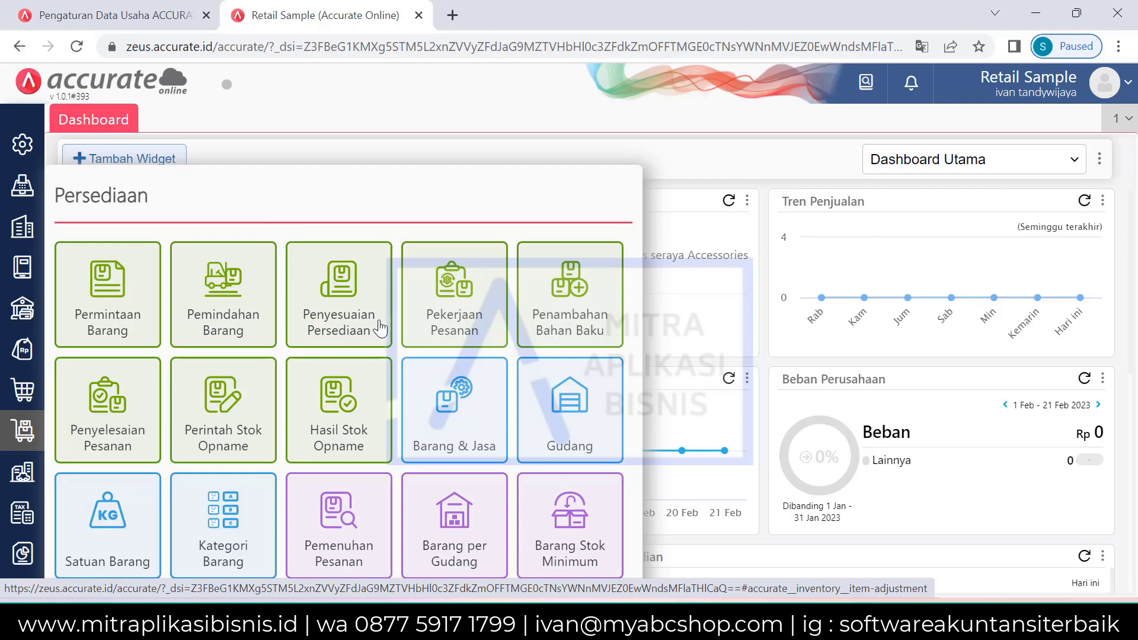
{"action": "left_click", "coordinate": [380, 328]}
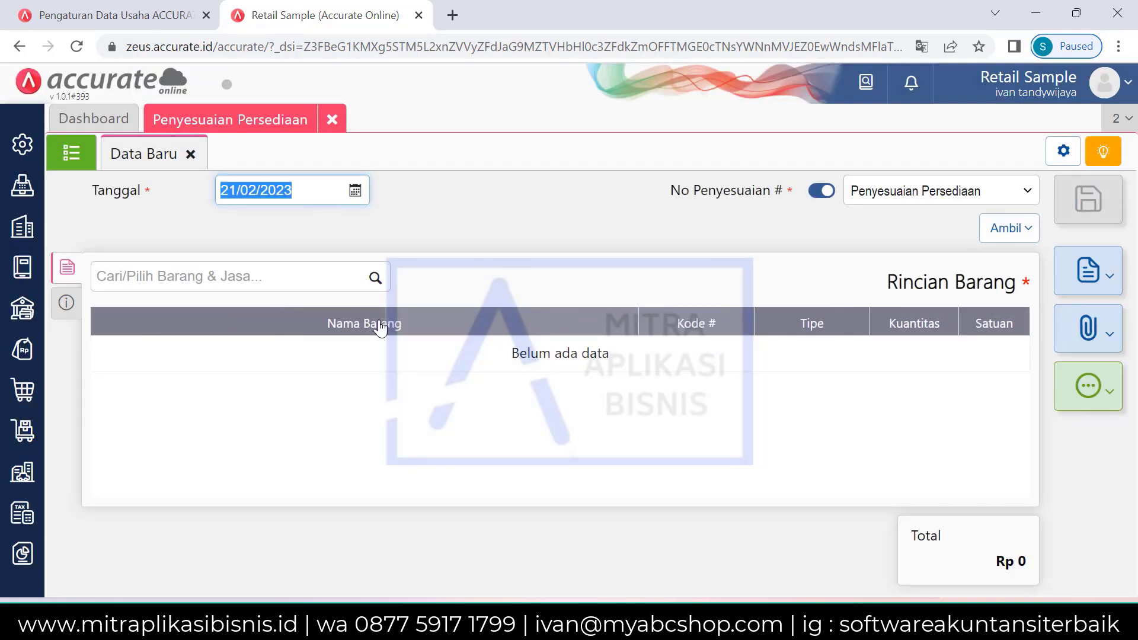
{"action": "left_click", "coordinate": [375, 279]}
{"action": "left_click", "coordinate": [311, 335]}
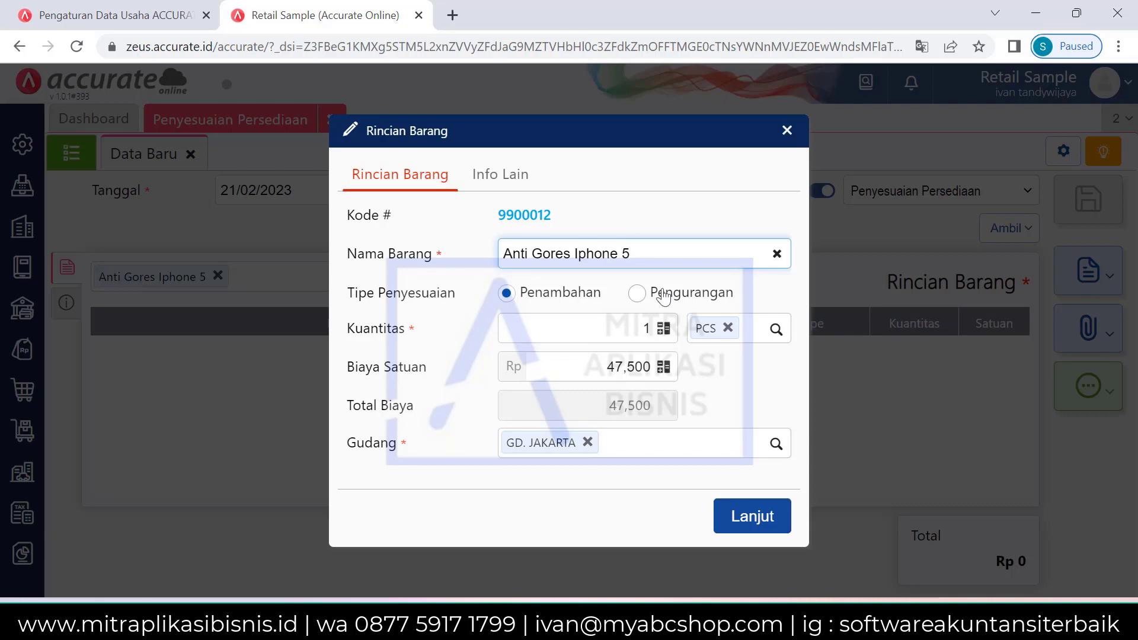
{"action": "left_click", "coordinate": [784, 133]}
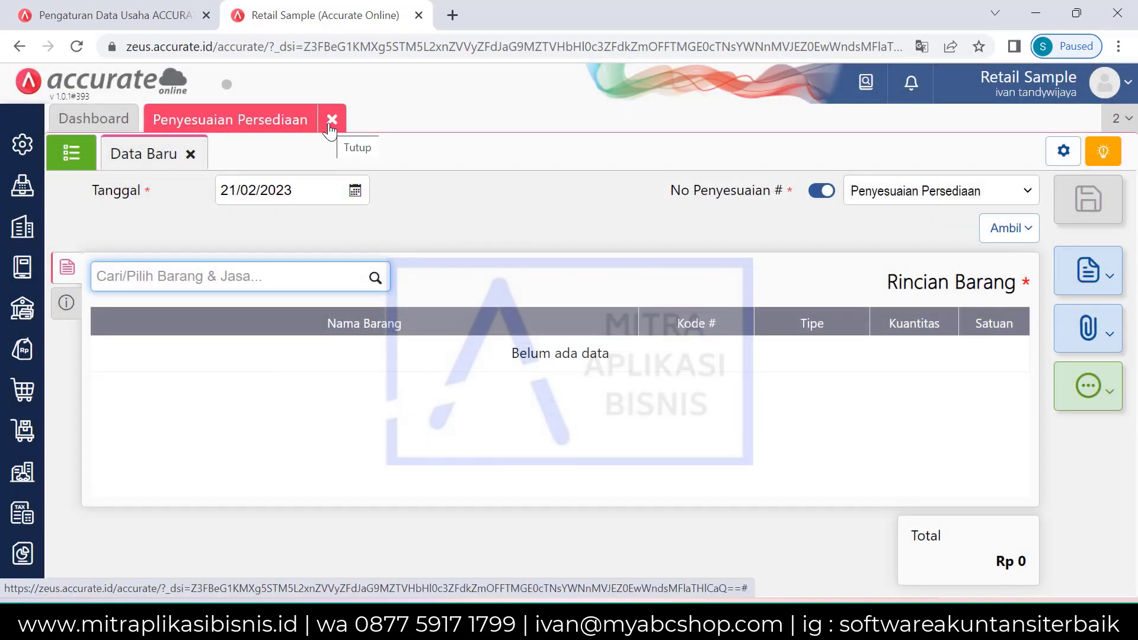
{"action": "left_click", "coordinate": [331, 121]}
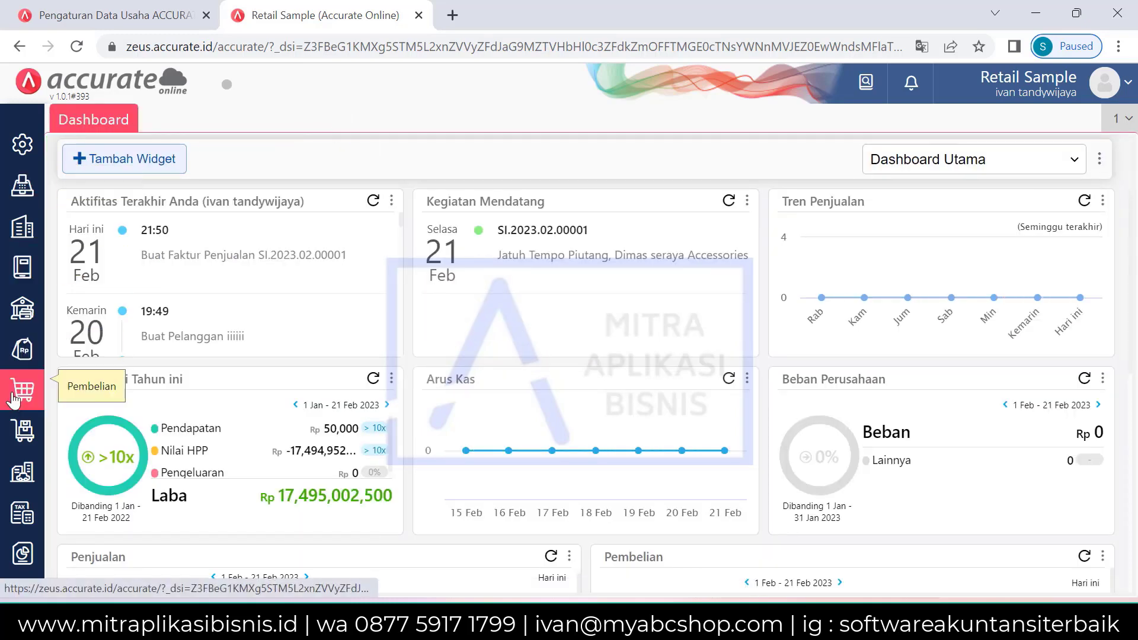
Open a new Pekerjaan Pesanan from Persediaan and look over the items offered for its Rincian Barang
{"action": "left_click", "coordinate": [14, 428]}
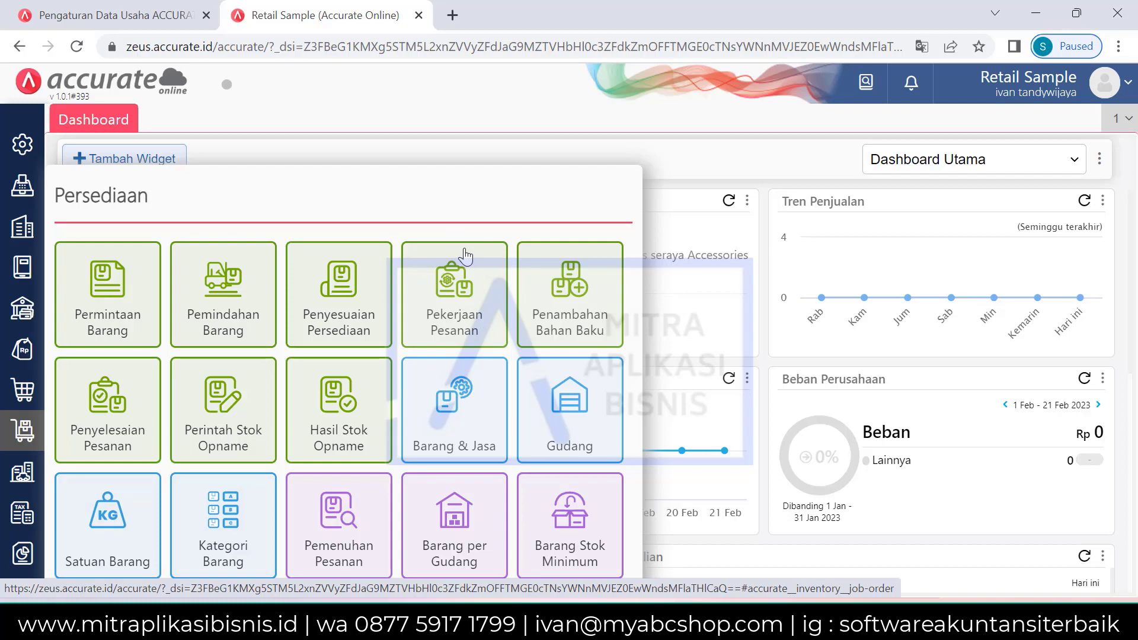
{"action": "left_click", "coordinate": [467, 292]}
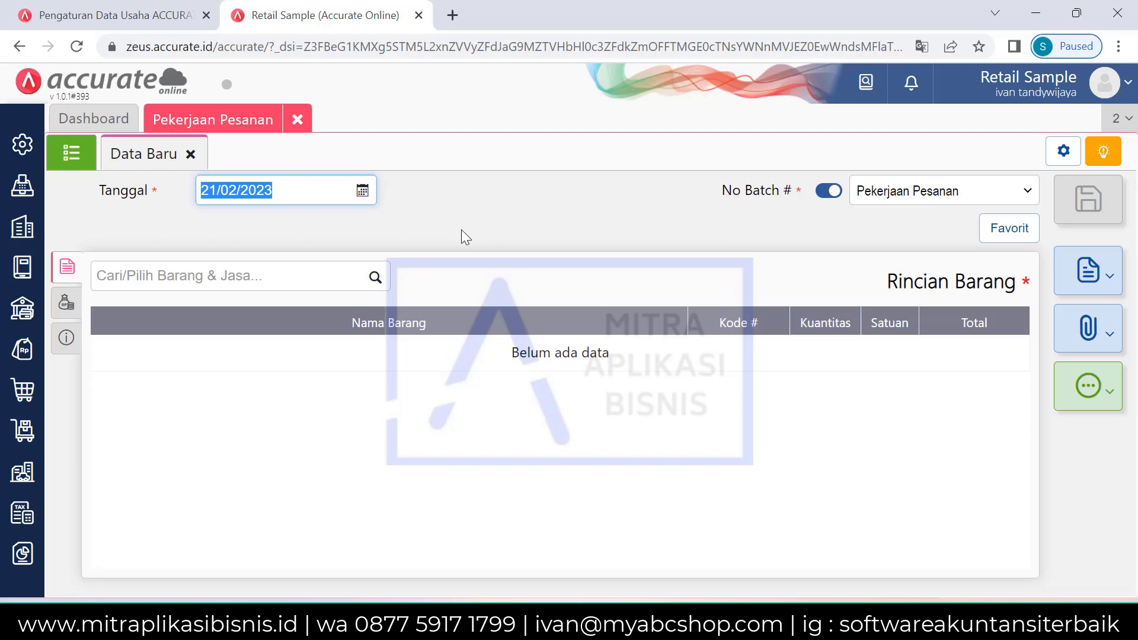
{"action": "left_click", "coordinate": [22, 431]}
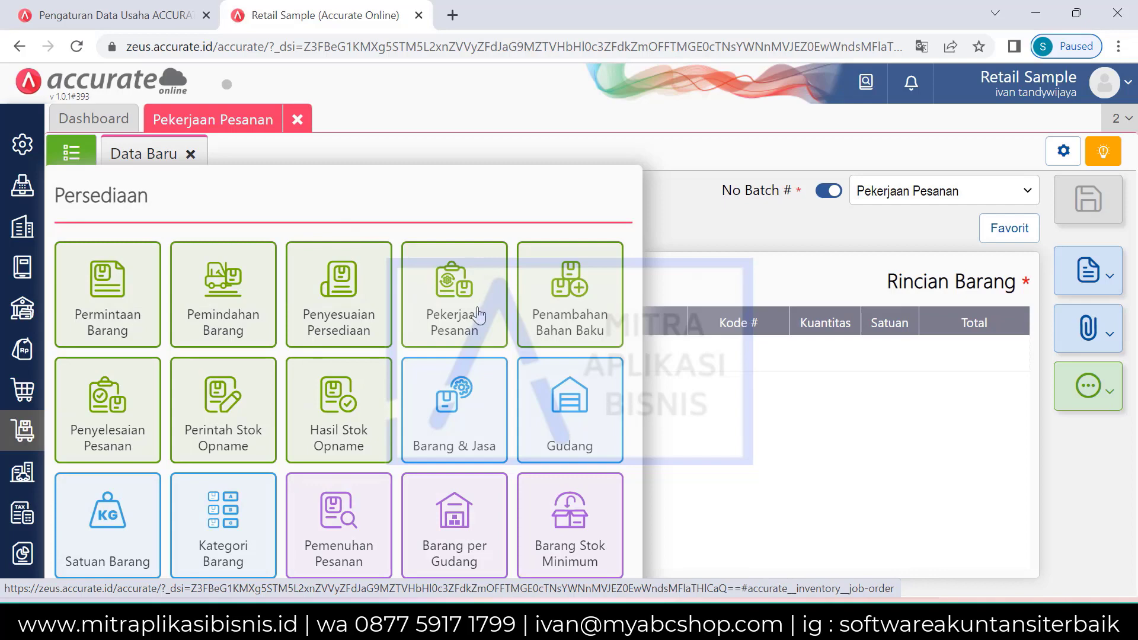
{"action": "left_click", "coordinate": [381, 146]}
{"action": "left_click", "coordinate": [379, 277]}
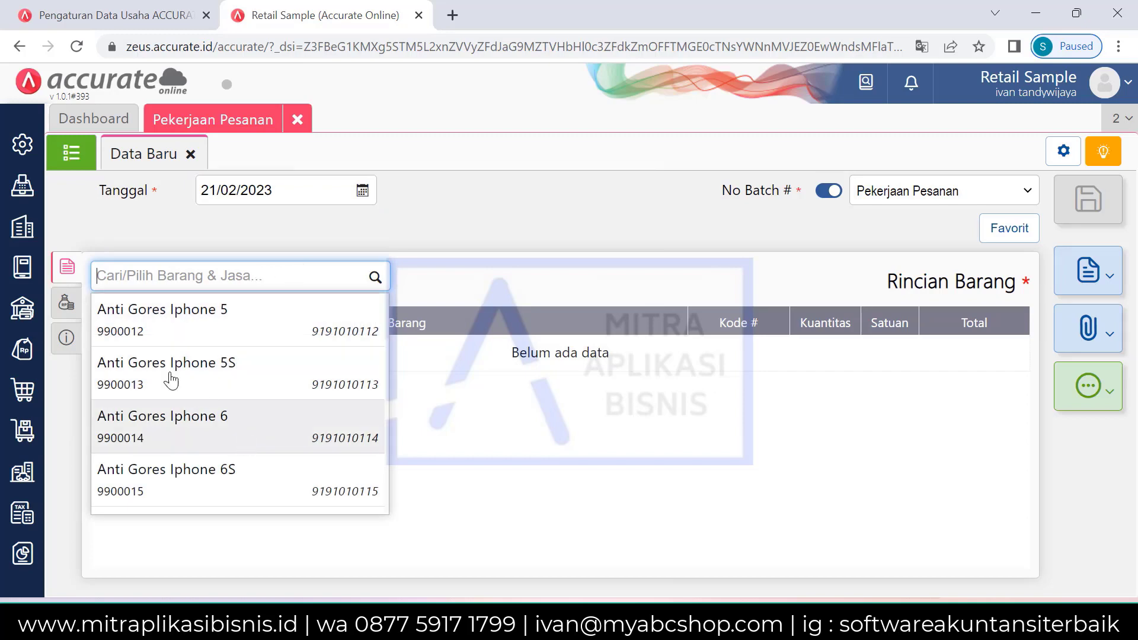
Search the Biaya Lainnya accounts of the Pekerjaan Pesanan for "biaya" without choosing one
{"action": "left_click", "coordinate": [76, 314]}
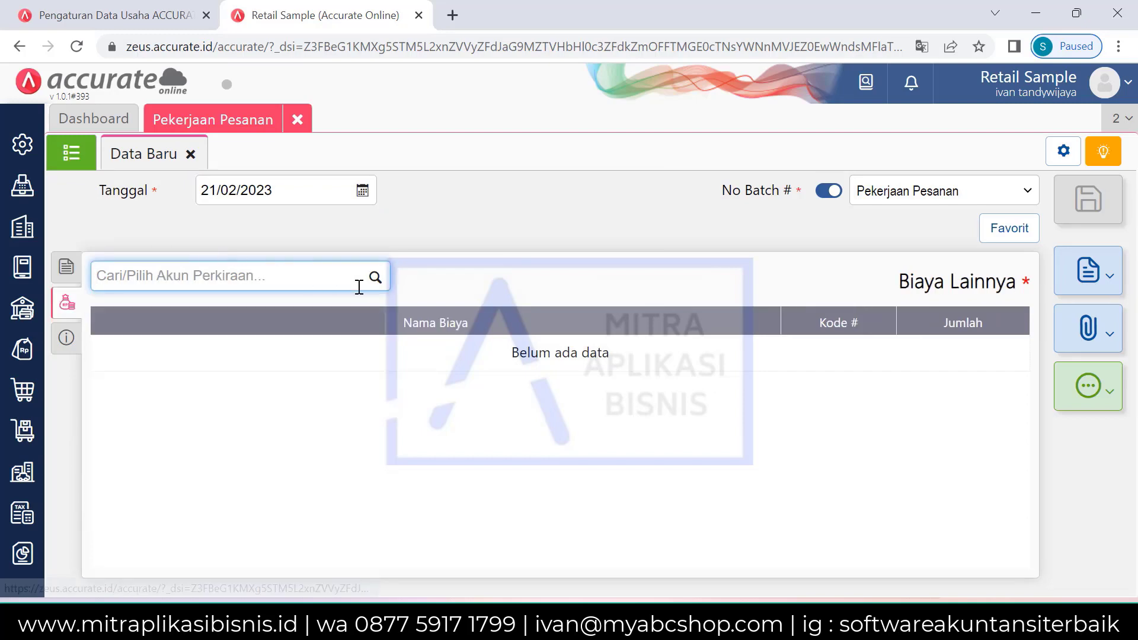
{"action": "left_click", "coordinate": [378, 286]}
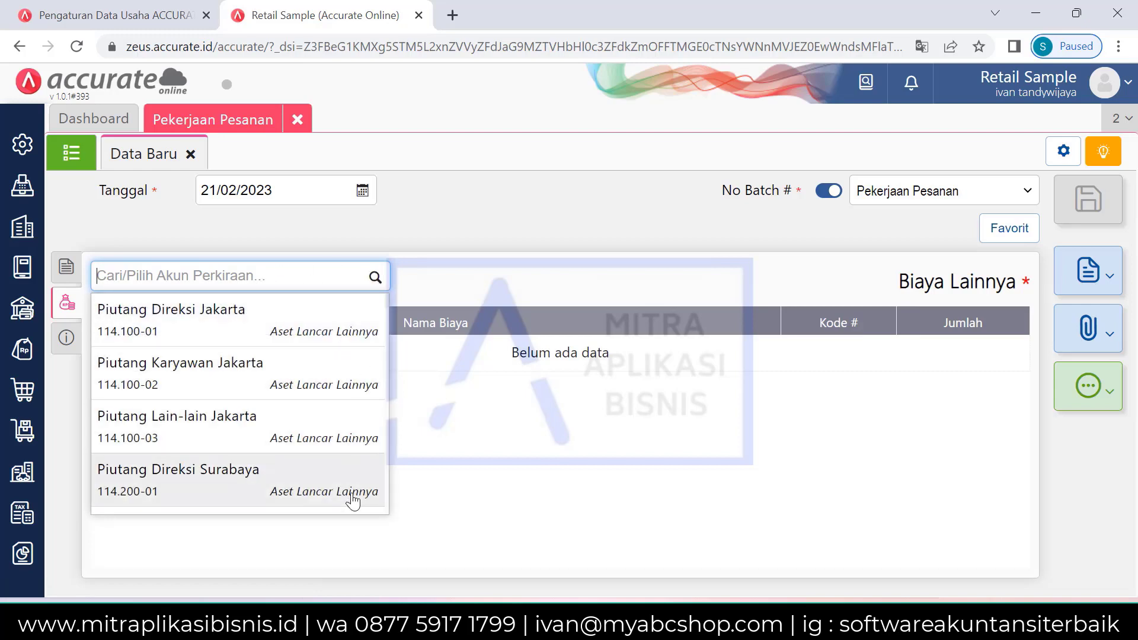
{"action": "type", "text": "biaya"}
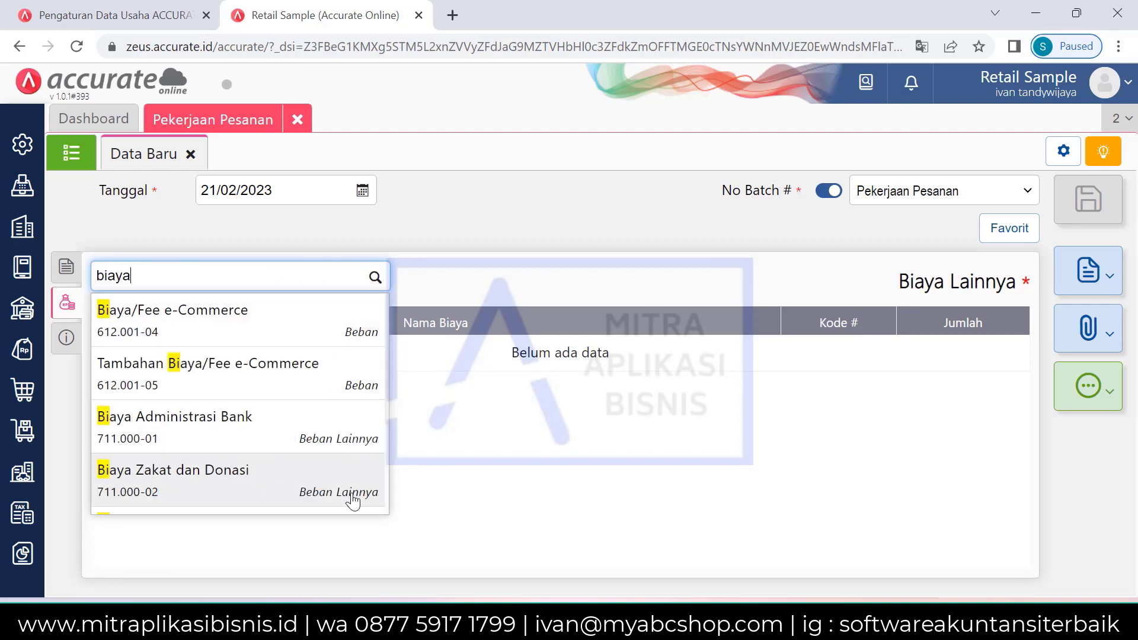
{"action": "left_click", "coordinate": [531, 437]}
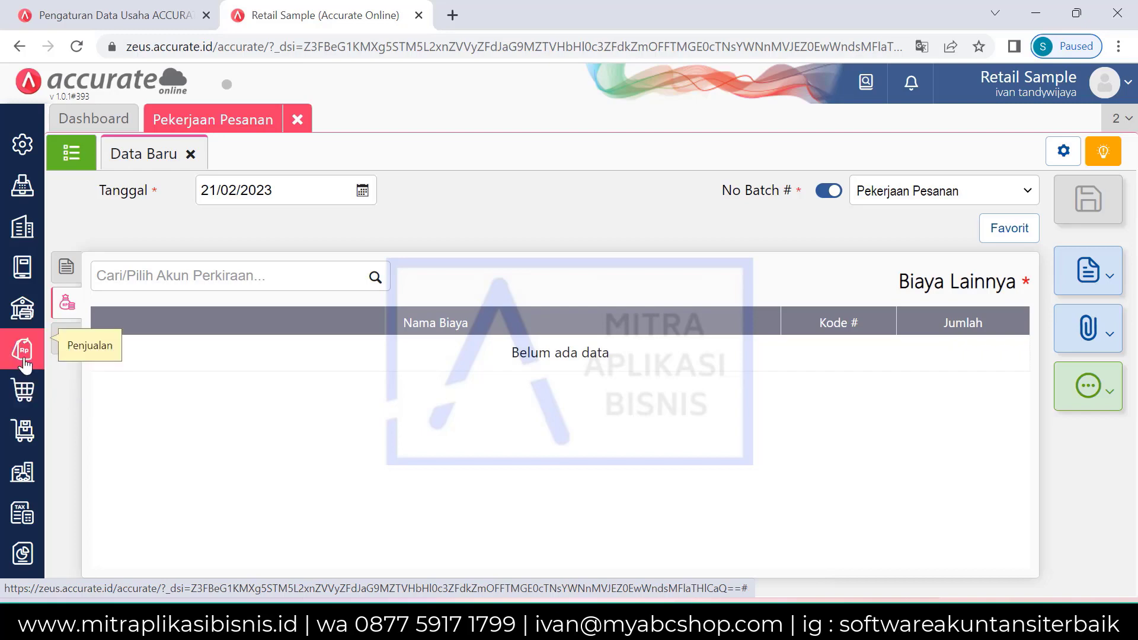
Examine the Anti Gores Iphone 5S details in a new Penyelesaian Pesanan for JC.2023.02.00001, and close both order forms without saving
{"action": "left_click", "coordinate": [26, 428]}
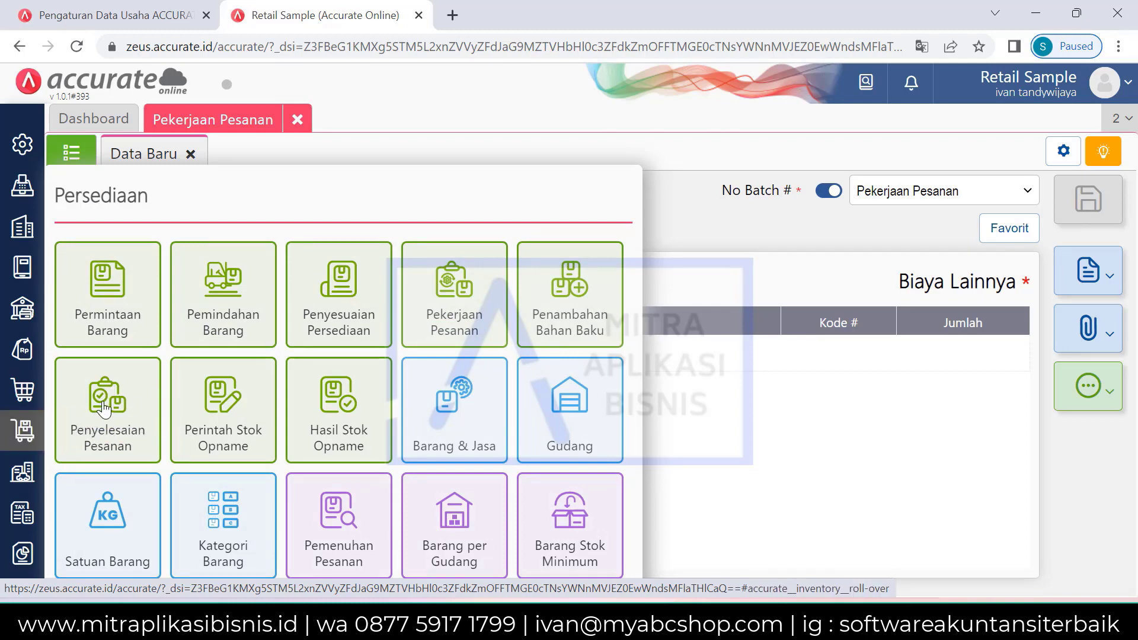
{"action": "left_click", "coordinate": [105, 409]}
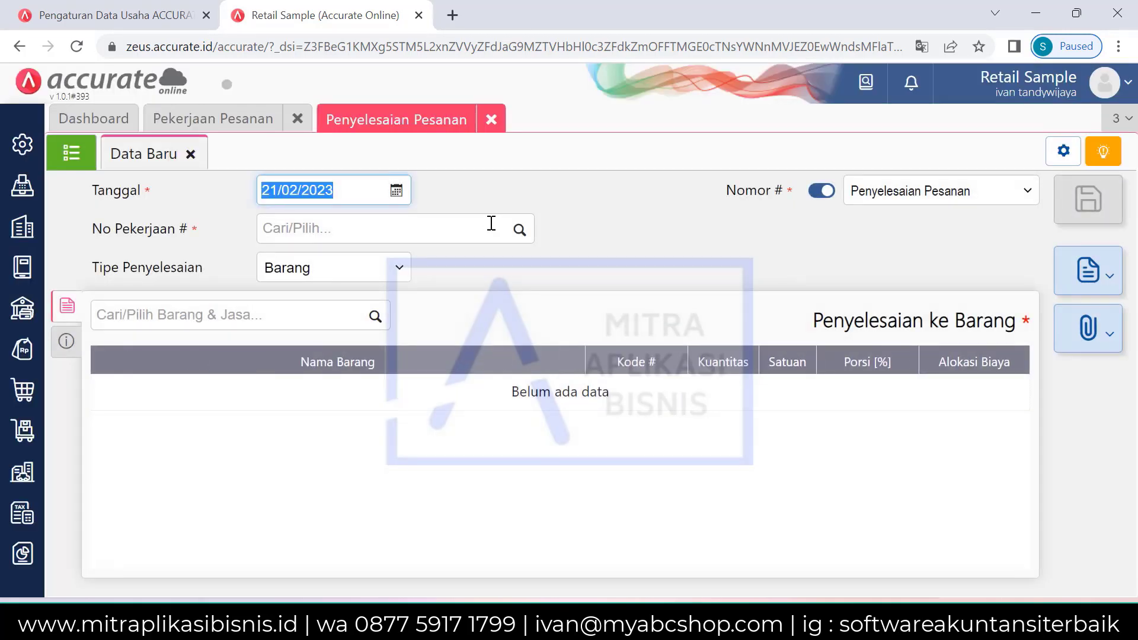
{"action": "left_click", "coordinate": [520, 230]}
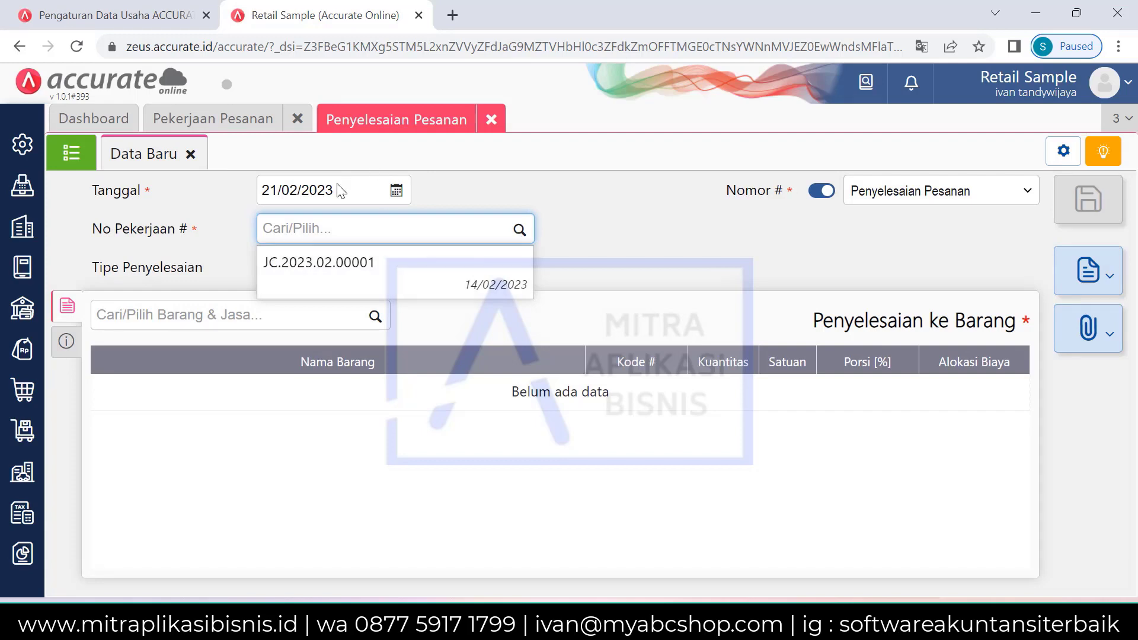
{"action": "left_click", "coordinate": [381, 292]}
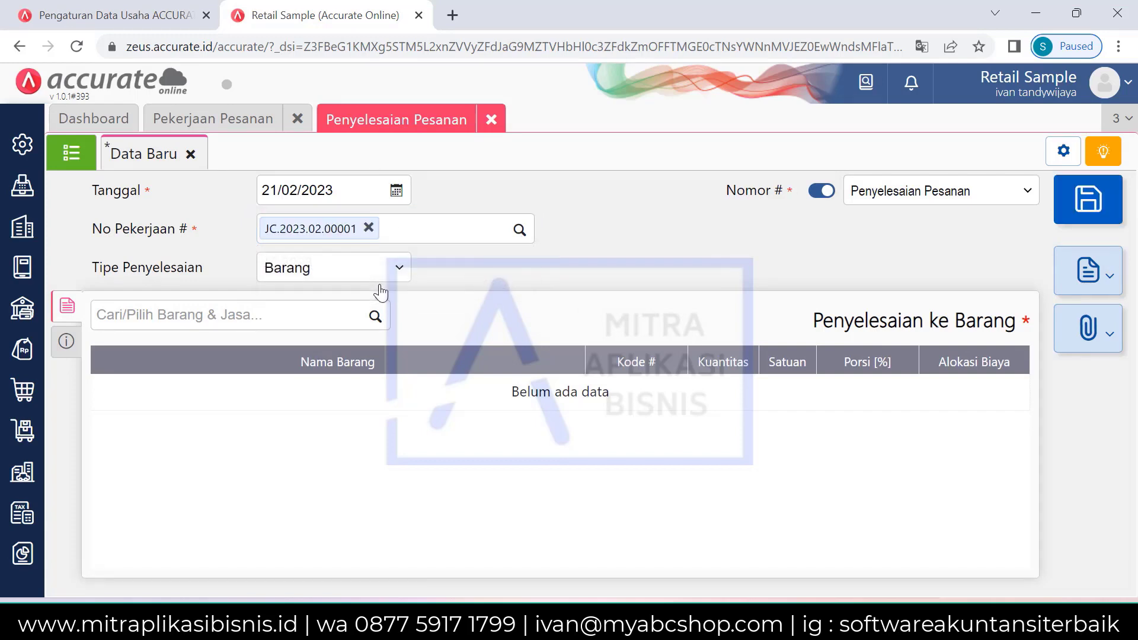
{"action": "left_click", "coordinate": [382, 319]}
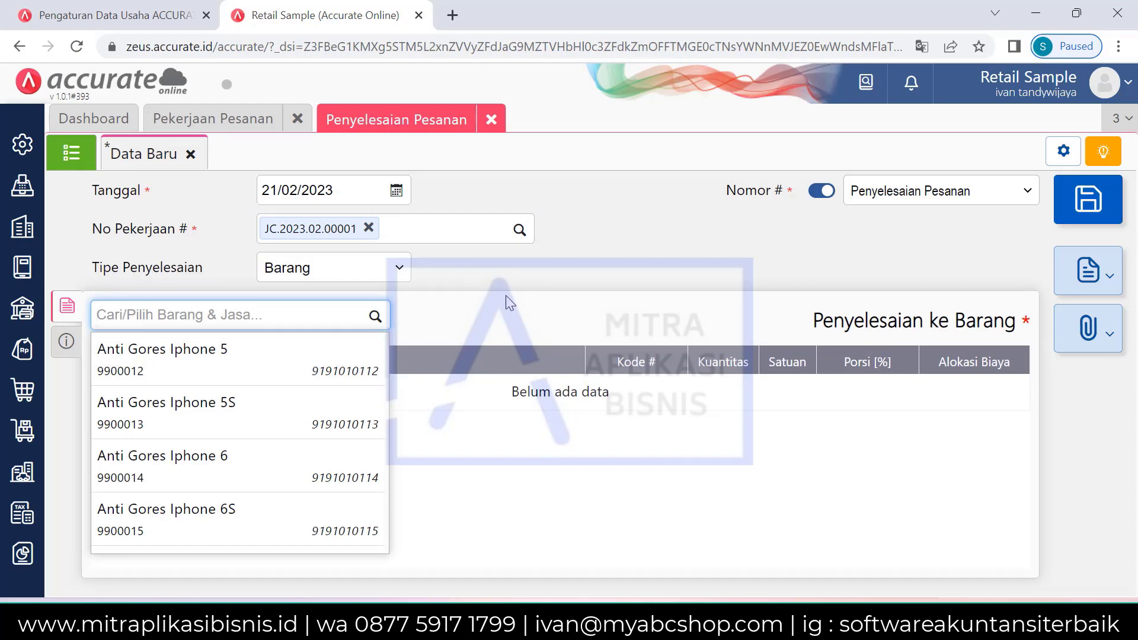
{"action": "left_click", "coordinate": [276, 432]}
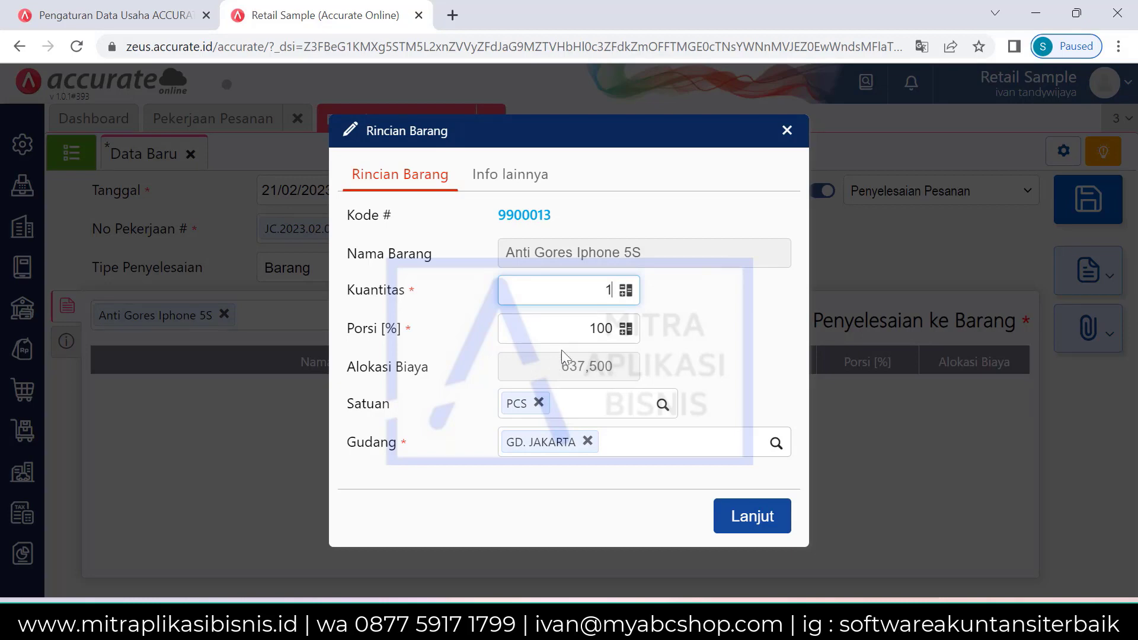
{"action": "left_click", "coordinate": [780, 139]}
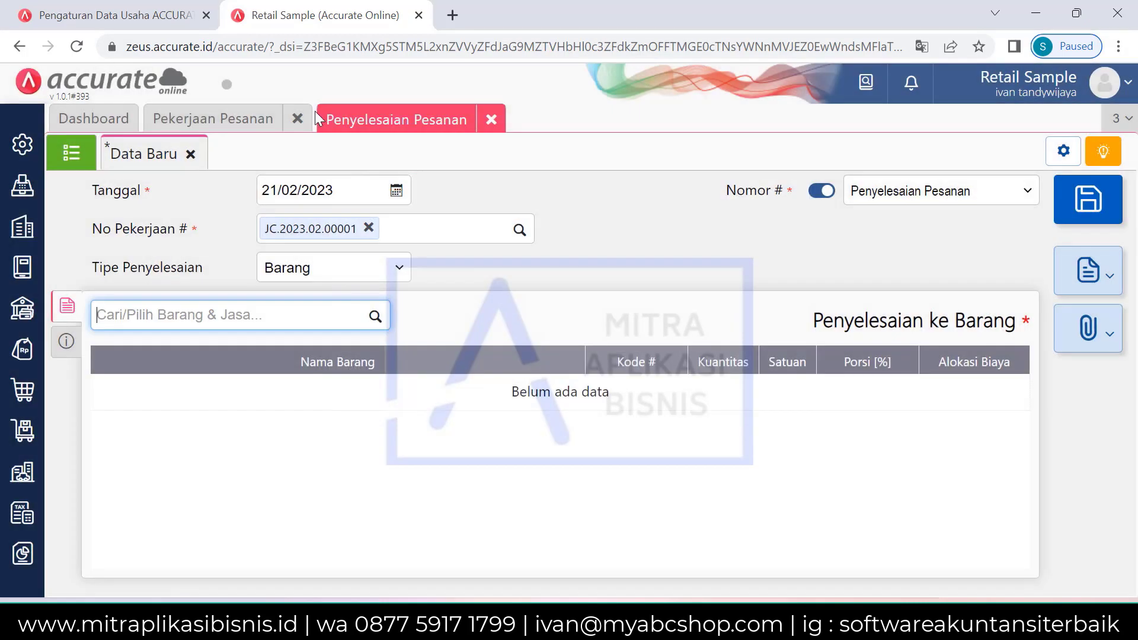
{"action": "left_click", "coordinate": [491, 118]}
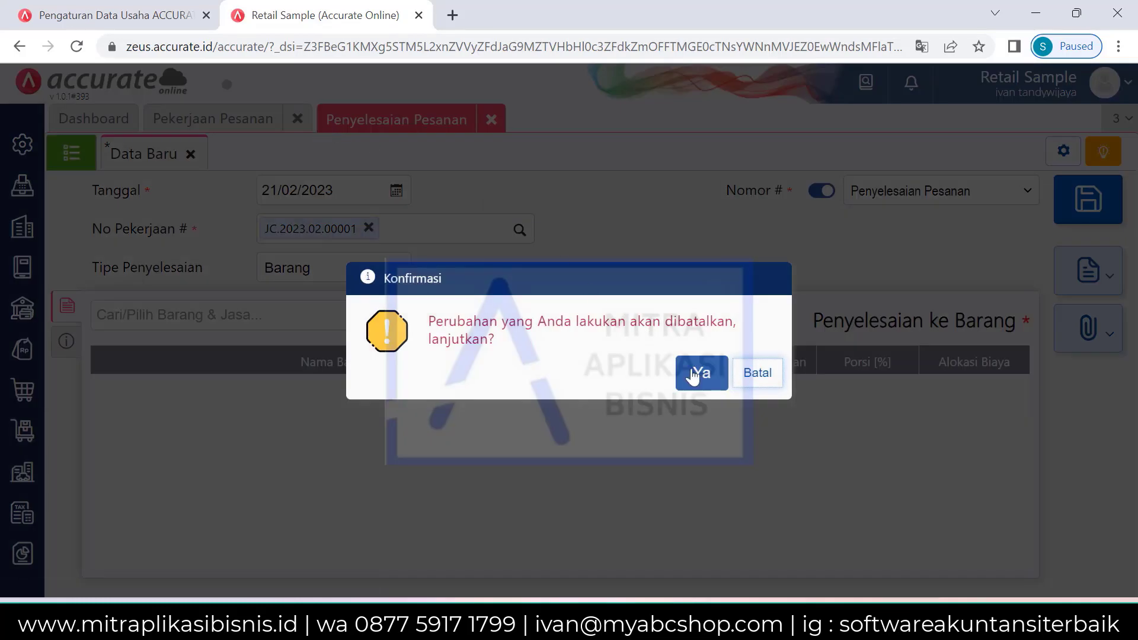
{"action": "left_click", "coordinate": [695, 374]}
{"action": "left_click", "coordinate": [298, 119]}
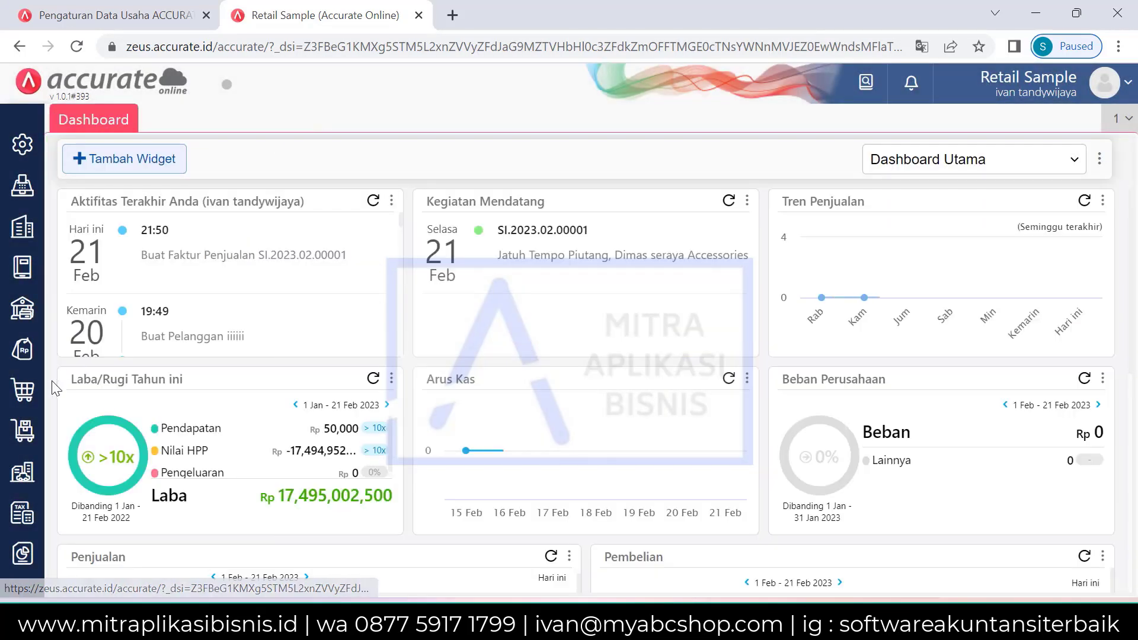
Examine the Umum and Penjualan / Pembelian details of Anti Gores Iphone 5 in Barang & Jasa
{"action": "left_click", "coordinate": [25, 437]}
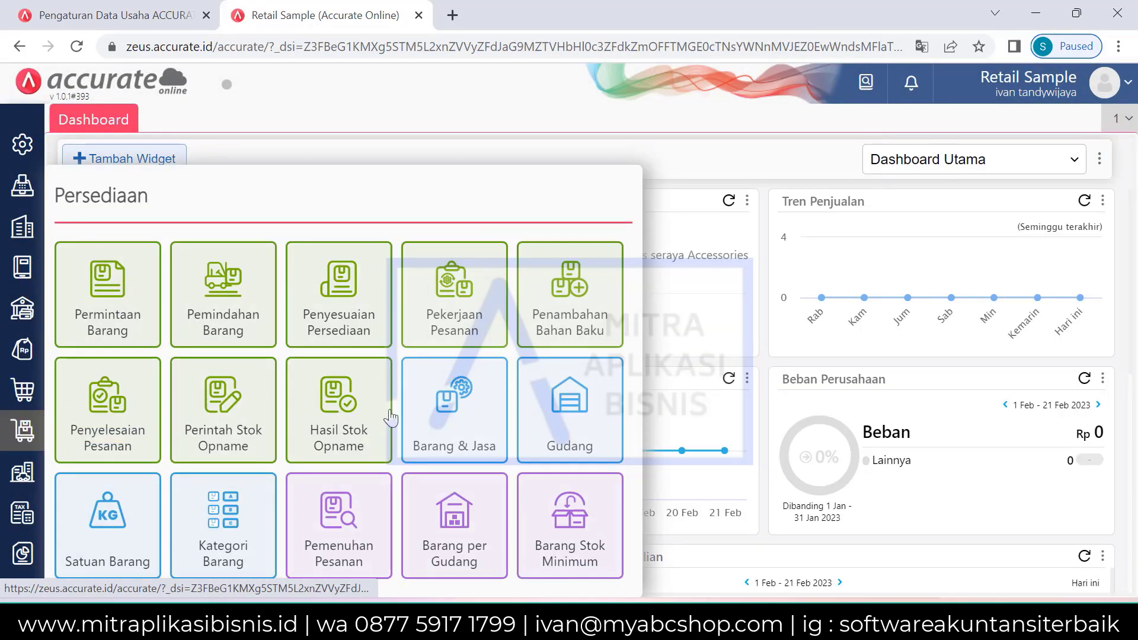
{"action": "left_click", "coordinate": [472, 398]}
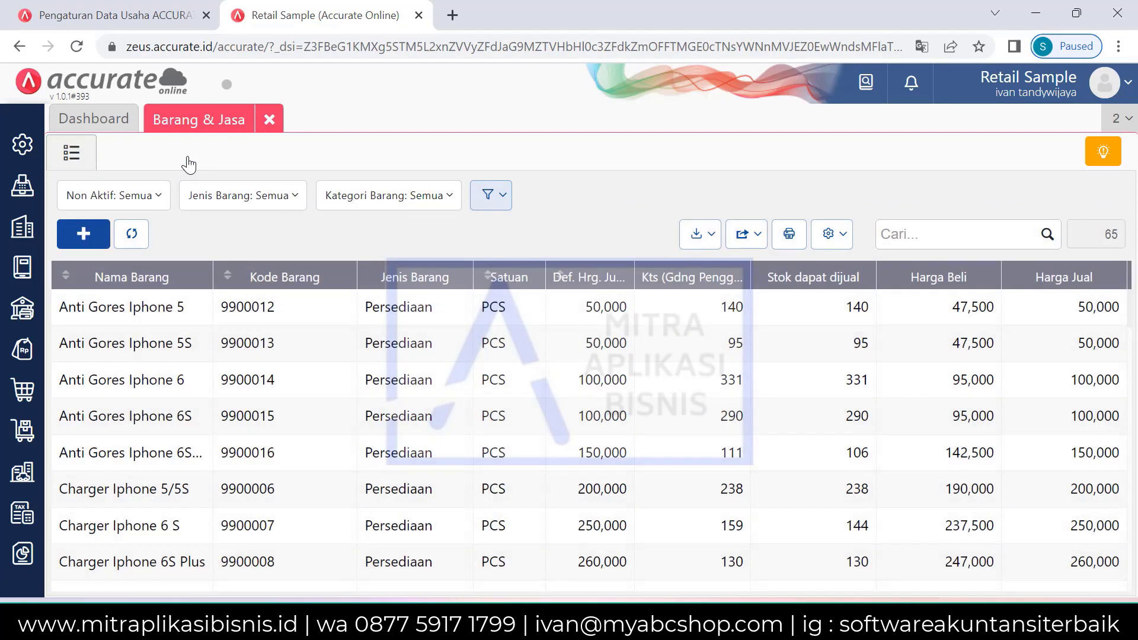
{"action": "left_click", "coordinate": [309, 314]}
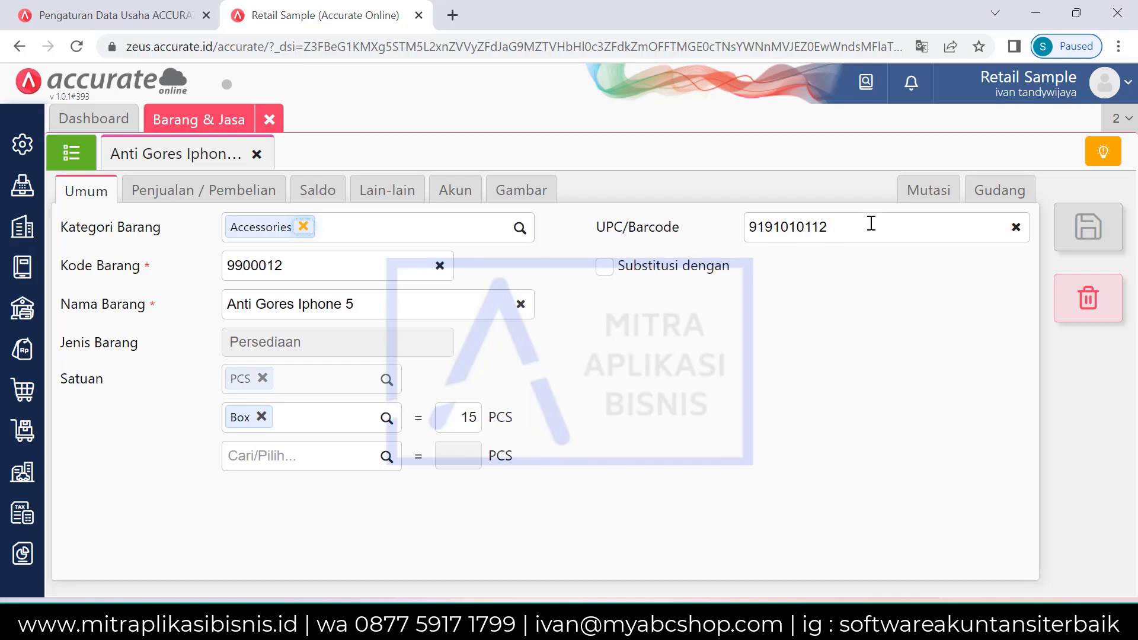
{"action": "left_click_drag", "start_coordinate": [869, 225], "coordinate": [719, 247]}
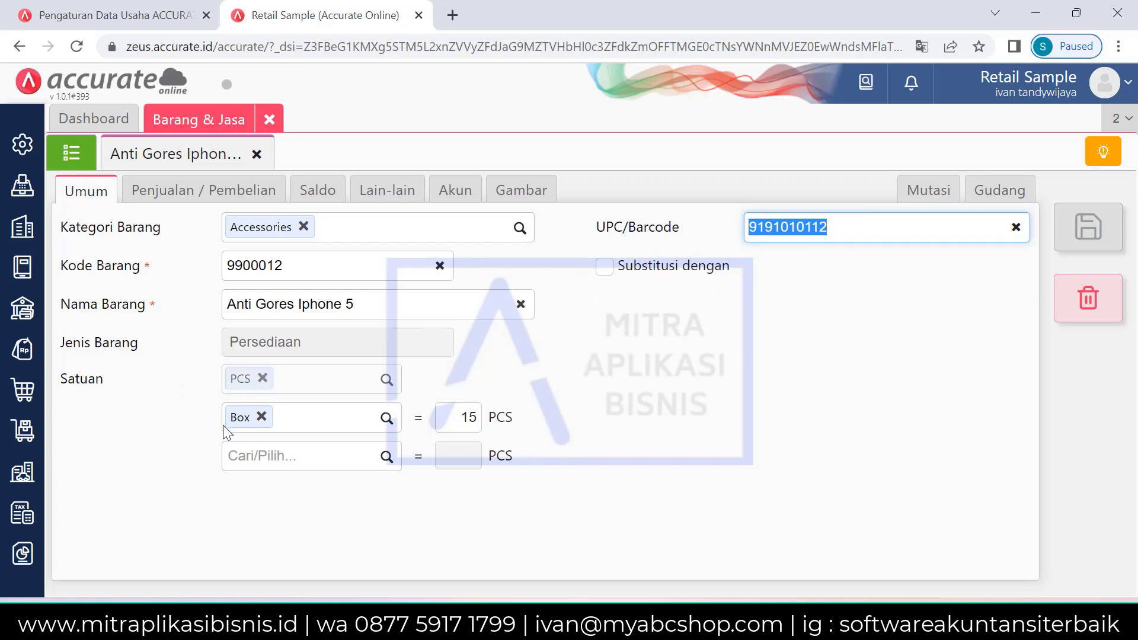
{"action": "left_click", "coordinate": [221, 196]}
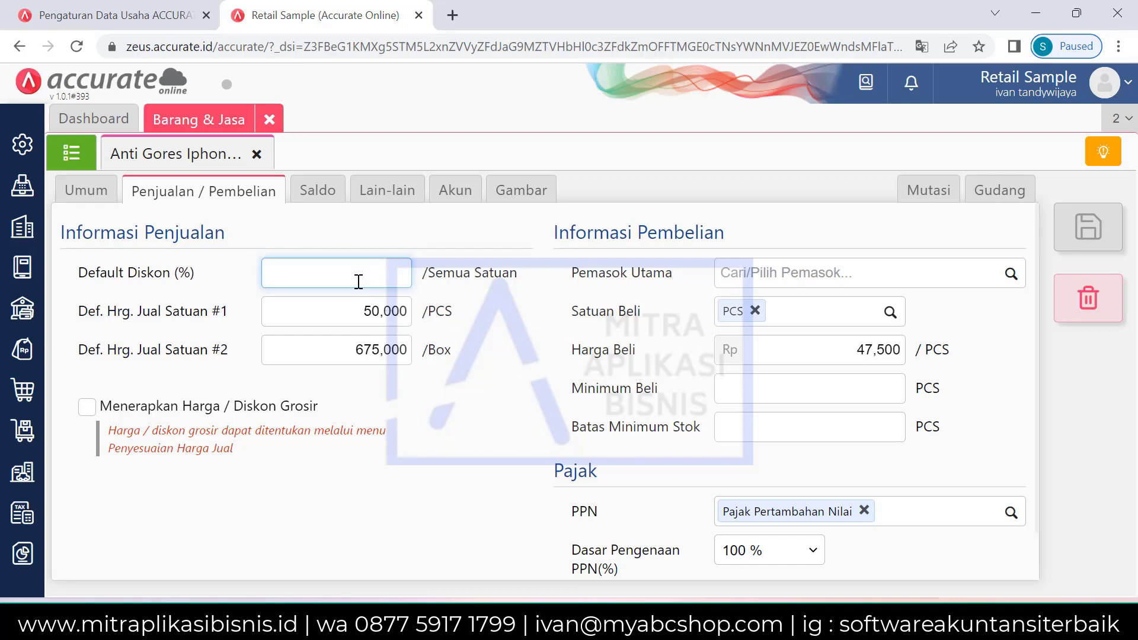
{"action": "scroll", "coordinate": [222, 319], "scroll_direction": "down", "scroll_amount": 1}
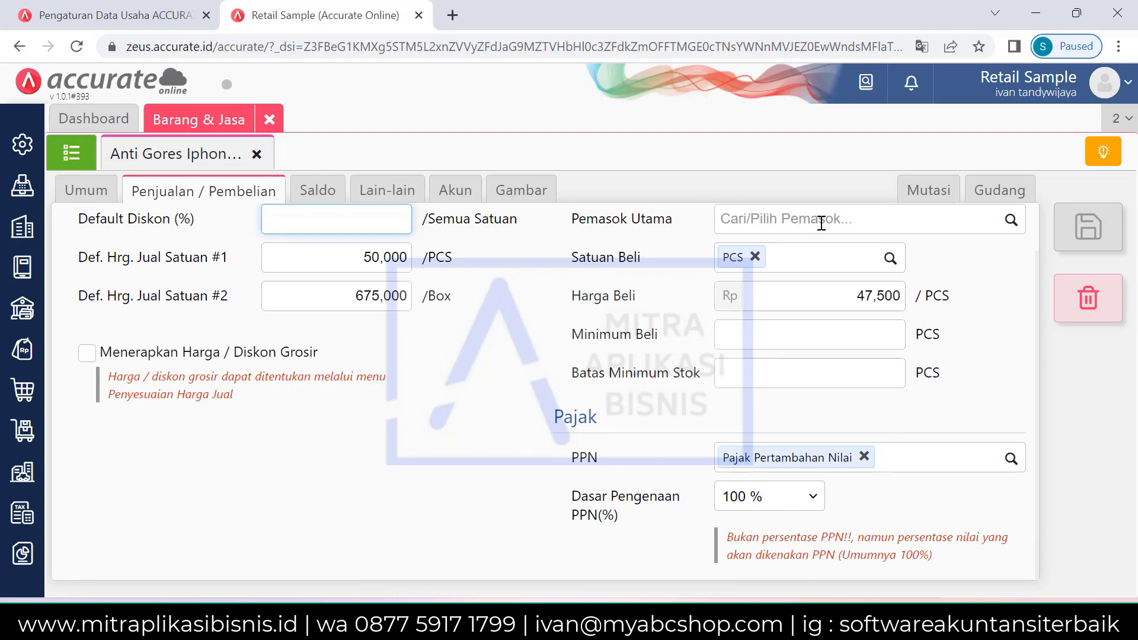
Load the stock mutations and per-warehouse balances of Anti Gores Iphone 5, and close the item
{"action": "left_click", "coordinate": [929, 191]}
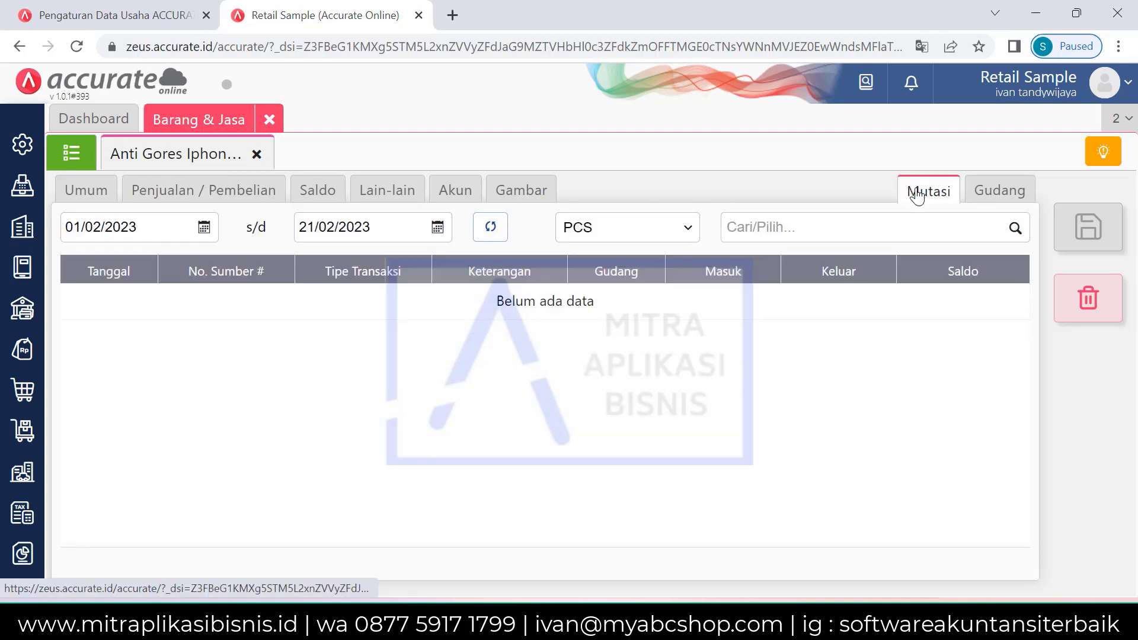
{"action": "left_click", "coordinate": [491, 227]}
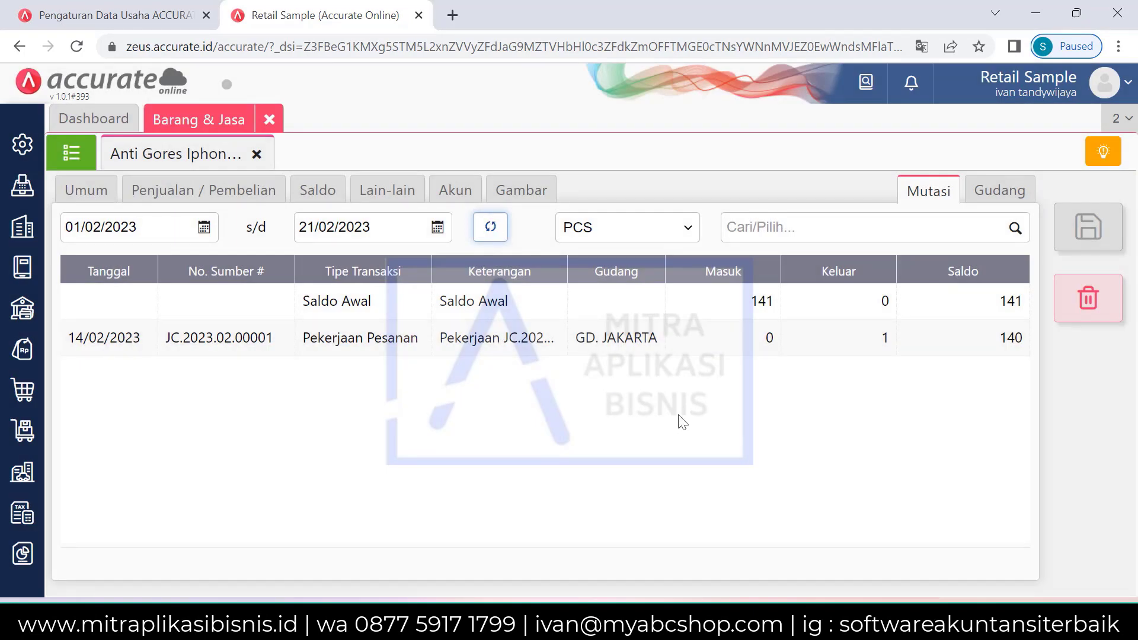
{"action": "left_click", "coordinate": [1030, 198]}
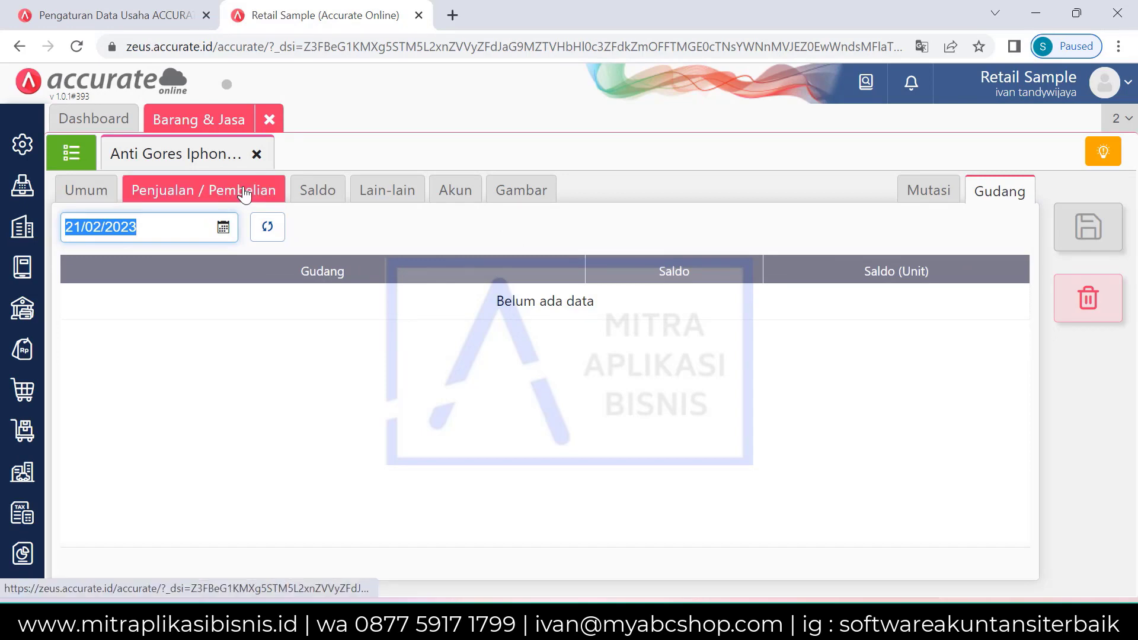
{"action": "left_click", "coordinate": [267, 227]}
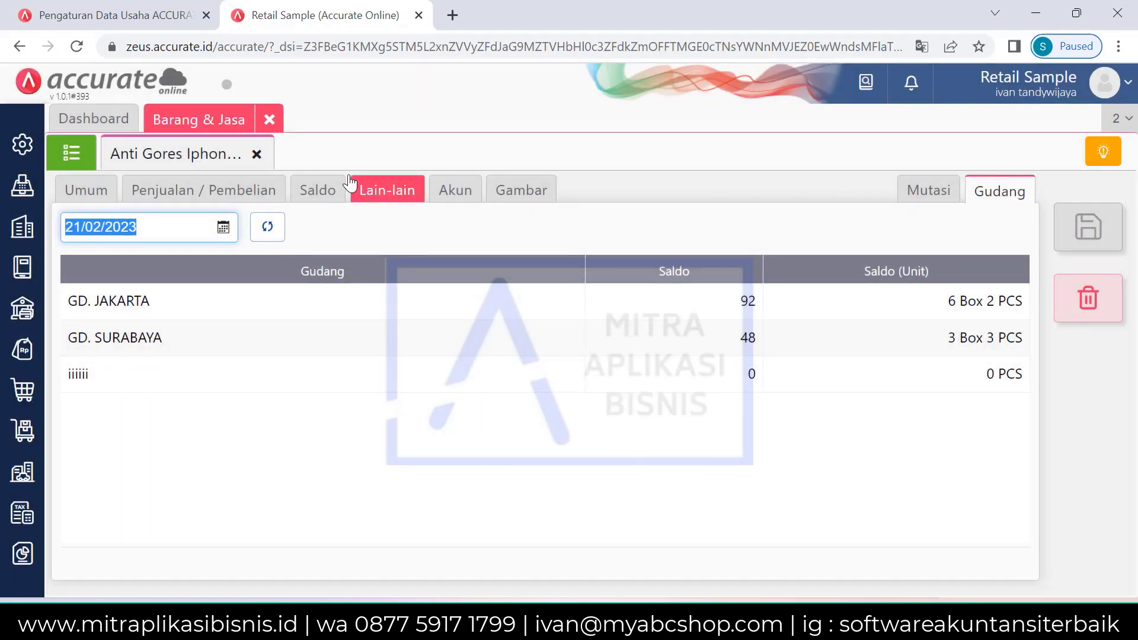
{"action": "left_click", "coordinate": [257, 154]}
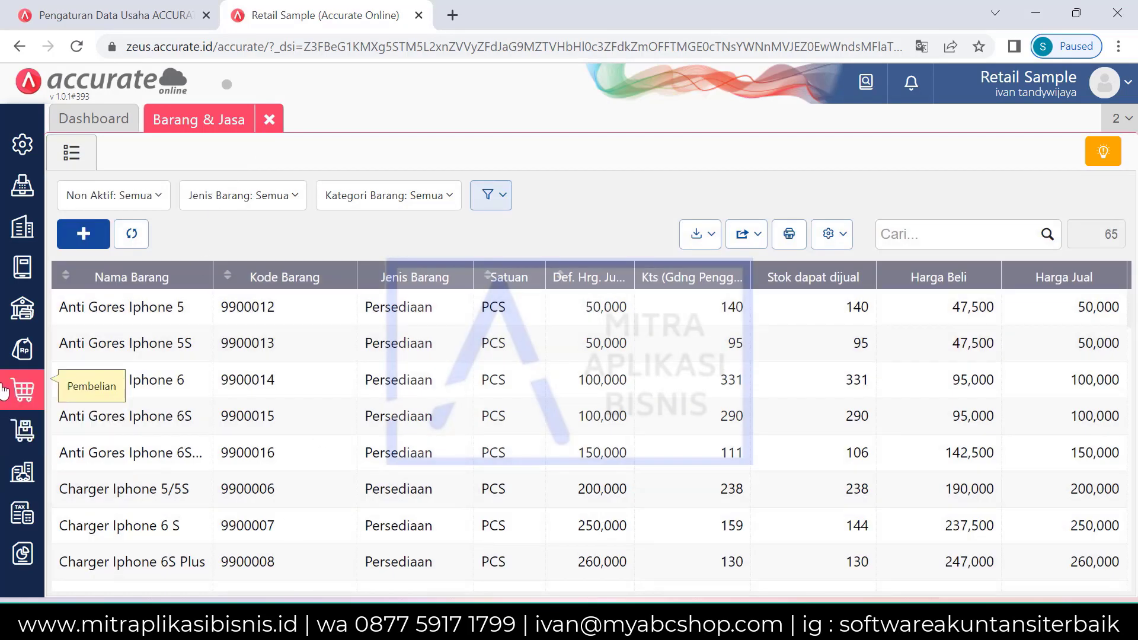
Look over the Persediaan and Aset Tetap functions and display the Aset Tetap list, closing the blank entry form
{"action": "left_click", "coordinate": [21, 430]}
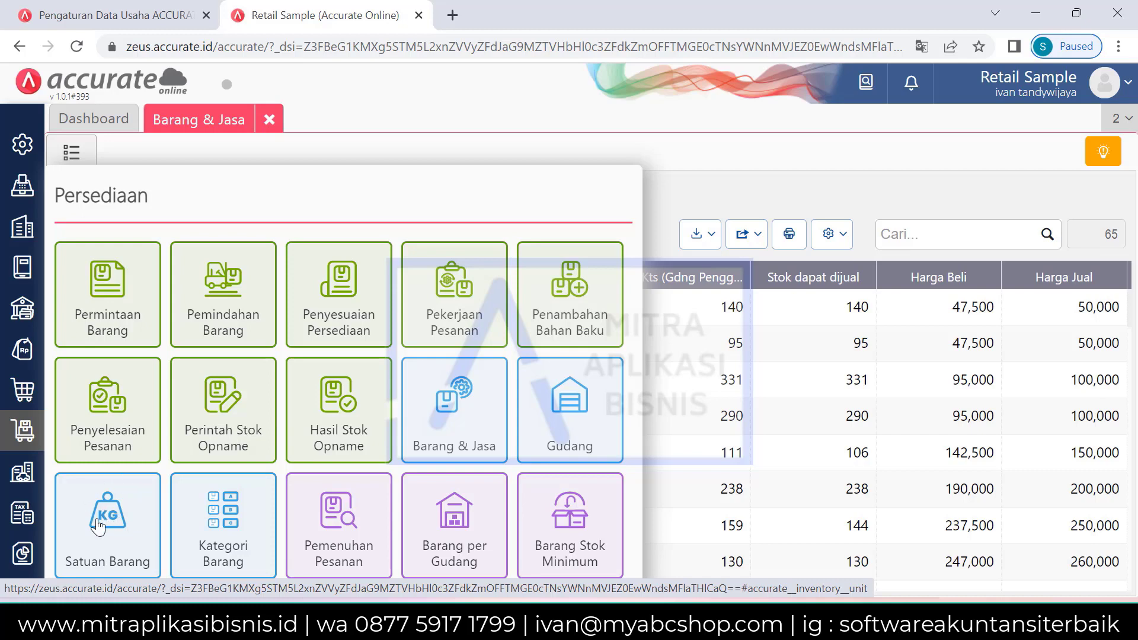
{"action": "left_click", "coordinate": [26, 476]}
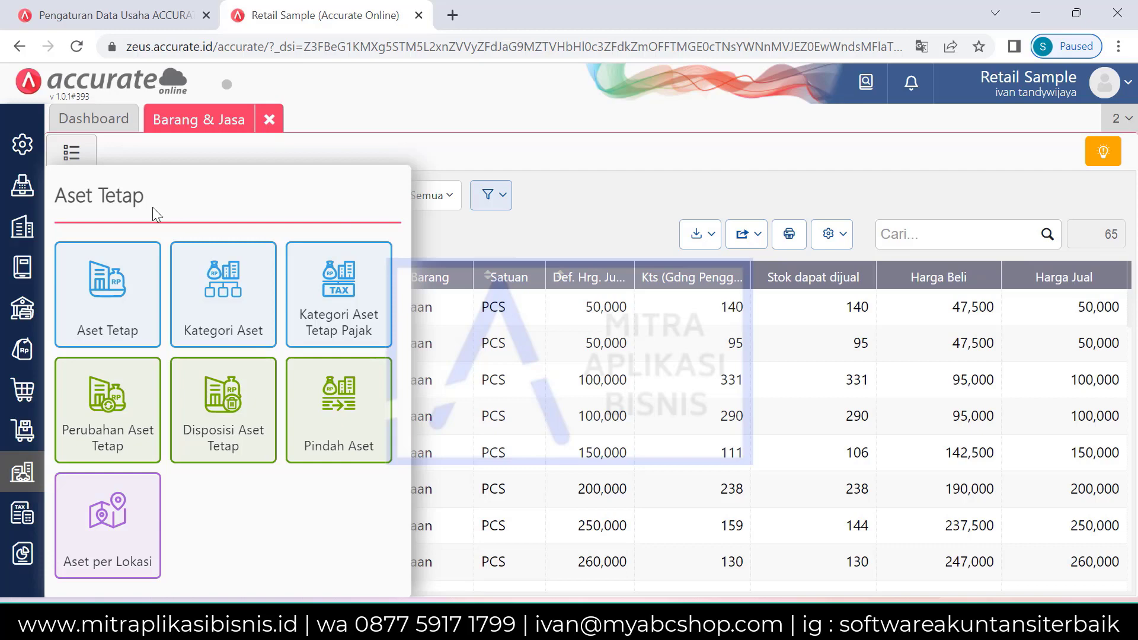
{"action": "left_click", "coordinate": [111, 287]}
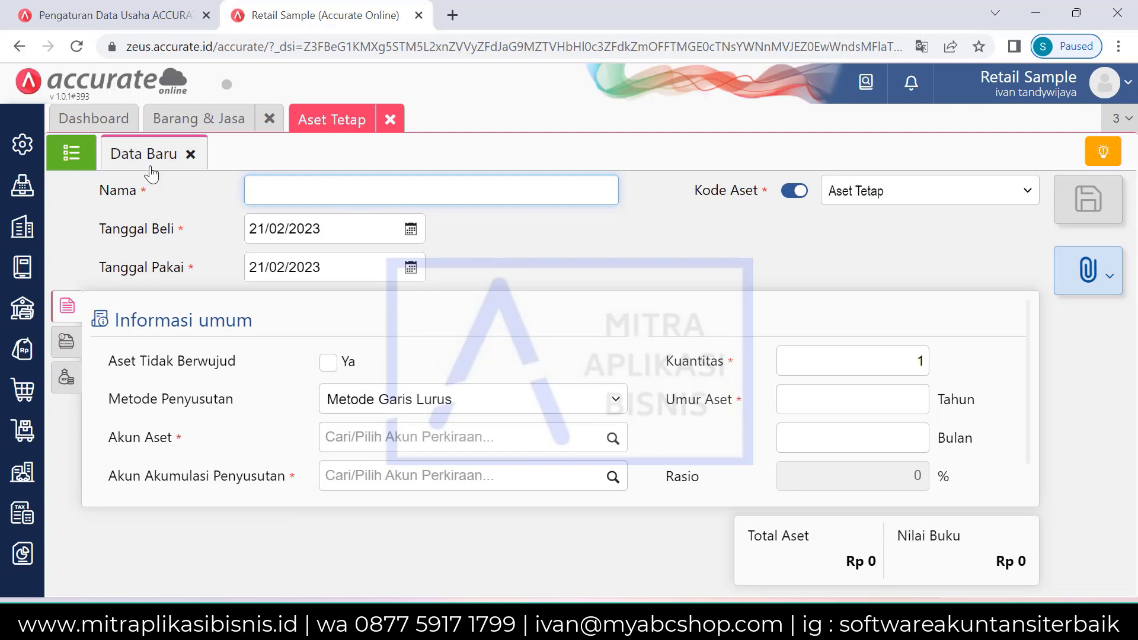
{"action": "left_click", "coordinate": [191, 154]}
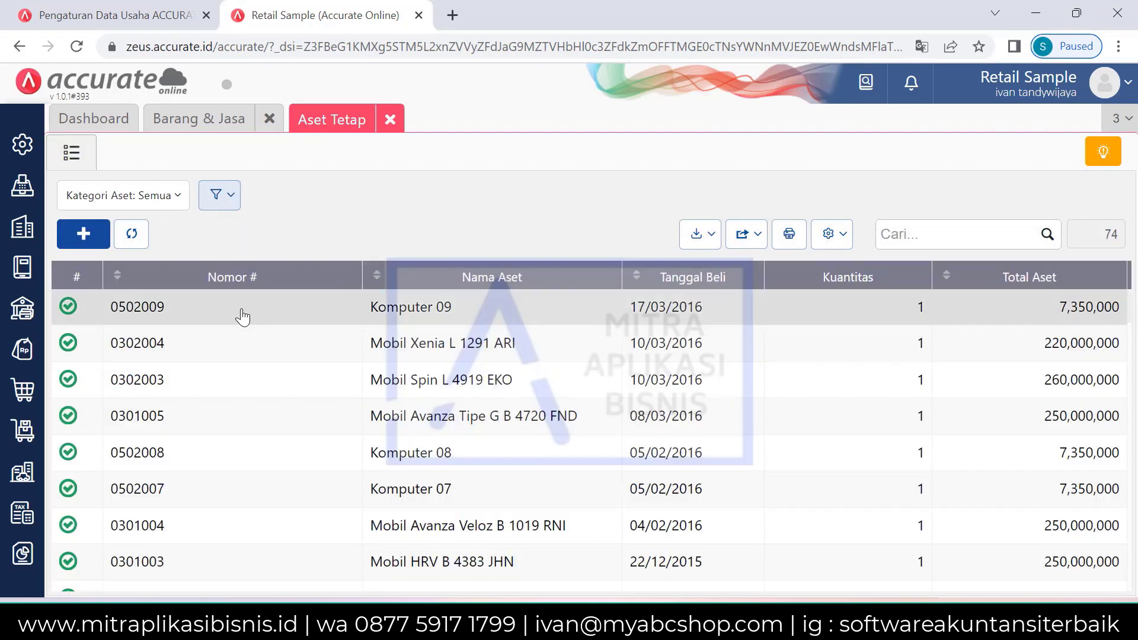
Examine the Informasi umum and Info lainnya of the Mobil Xenia fixed asset with code 0302004
{"action": "left_click", "coordinate": [499, 344]}
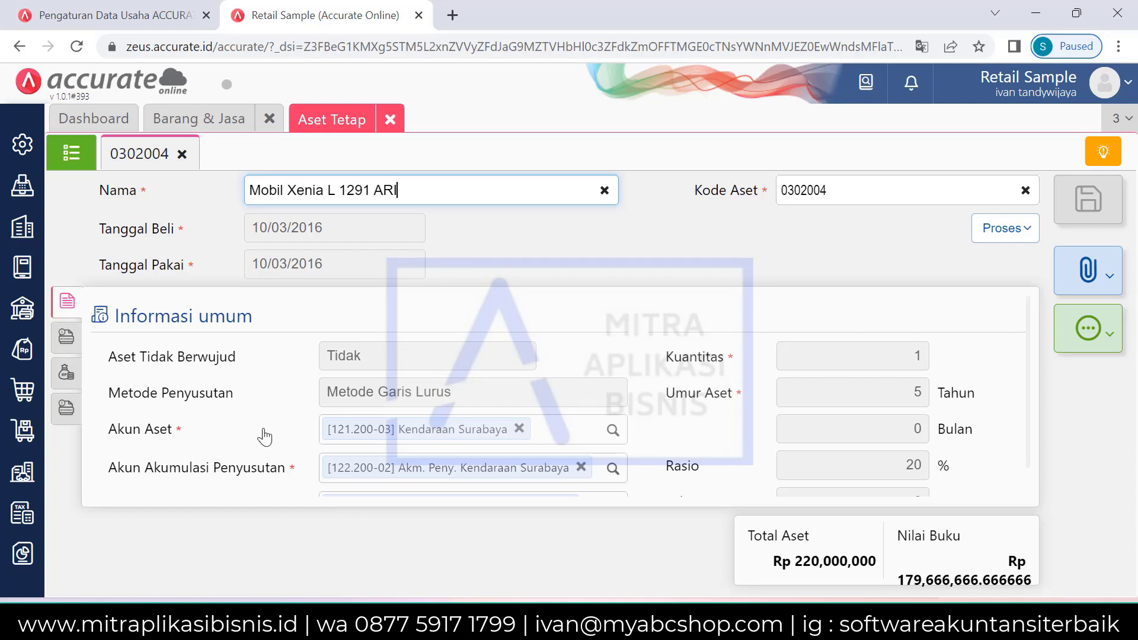
{"action": "scroll", "coordinate": [265, 435], "scroll_direction": "down", "scroll_amount": 1}
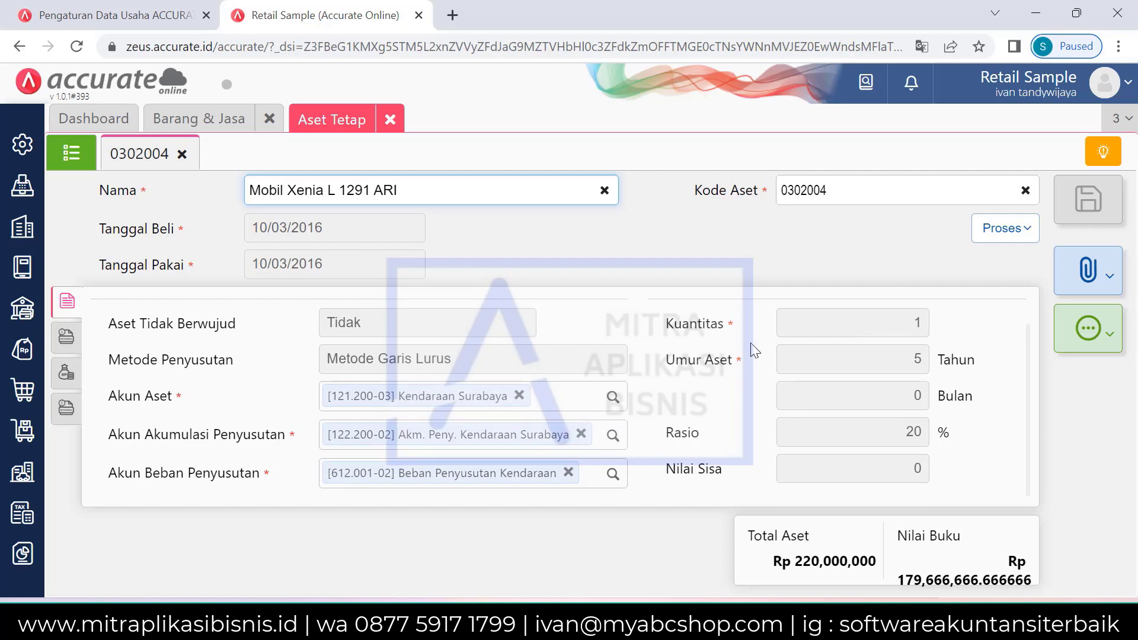
{"action": "left_click", "coordinate": [74, 342]}
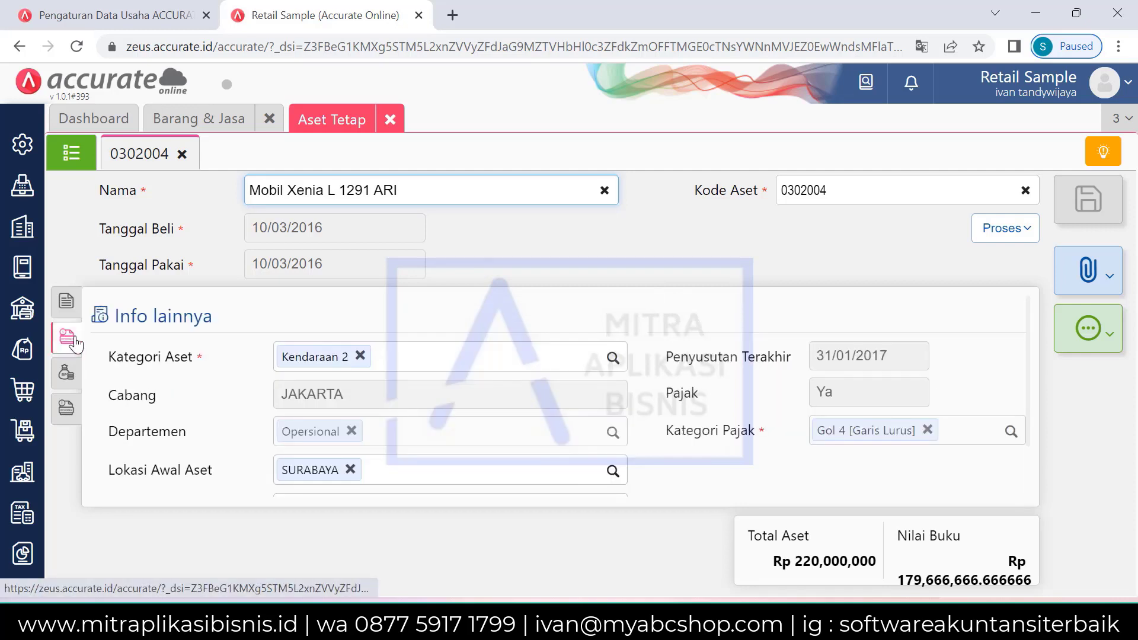
Check the Akun Pengeluaran of the Mobil Xenia fixed asset, and close Aset Tetap and Barang & Jasa
{"action": "left_click", "coordinate": [73, 374]}
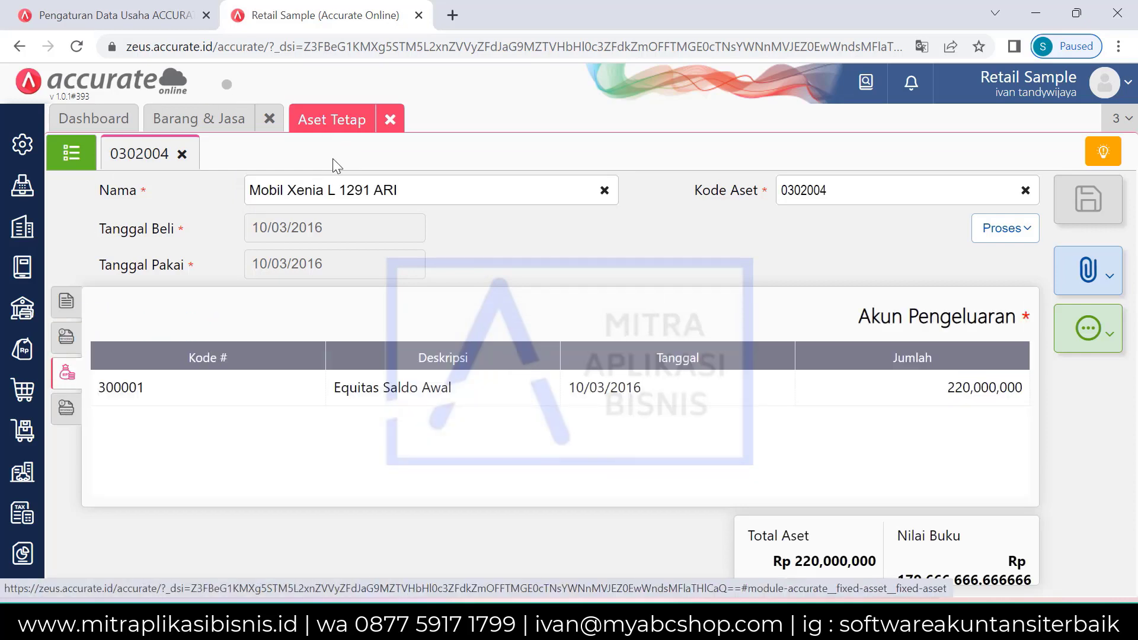
{"action": "left_click", "coordinate": [396, 121]}
{"action": "left_click", "coordinate": [272, 121]}
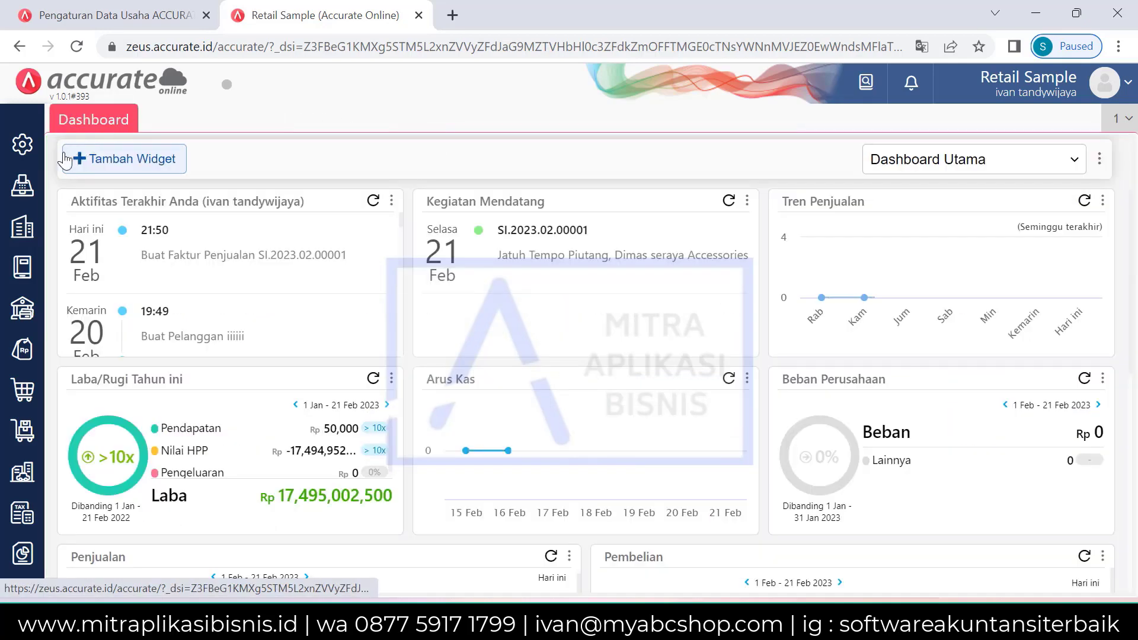
Look over the functions offered under Perusahaan, SmartLink Tax and Daftar Laporan
{"action": "left_click", "coordinate": [24, 249]}
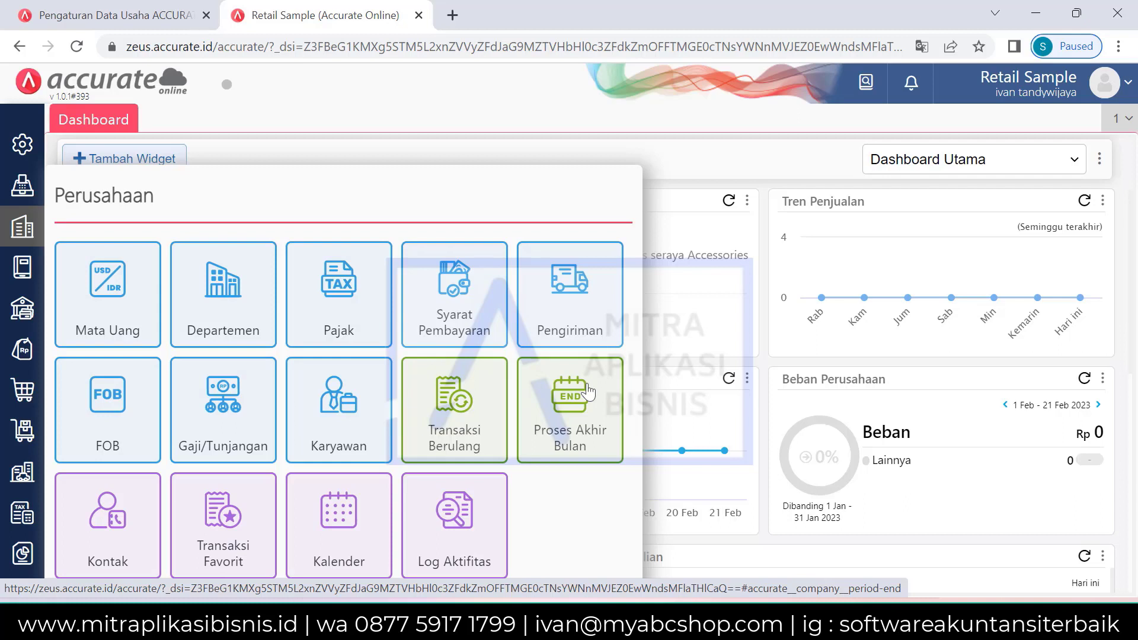
{"action": "left_click", "coordinate": [22, 516]}
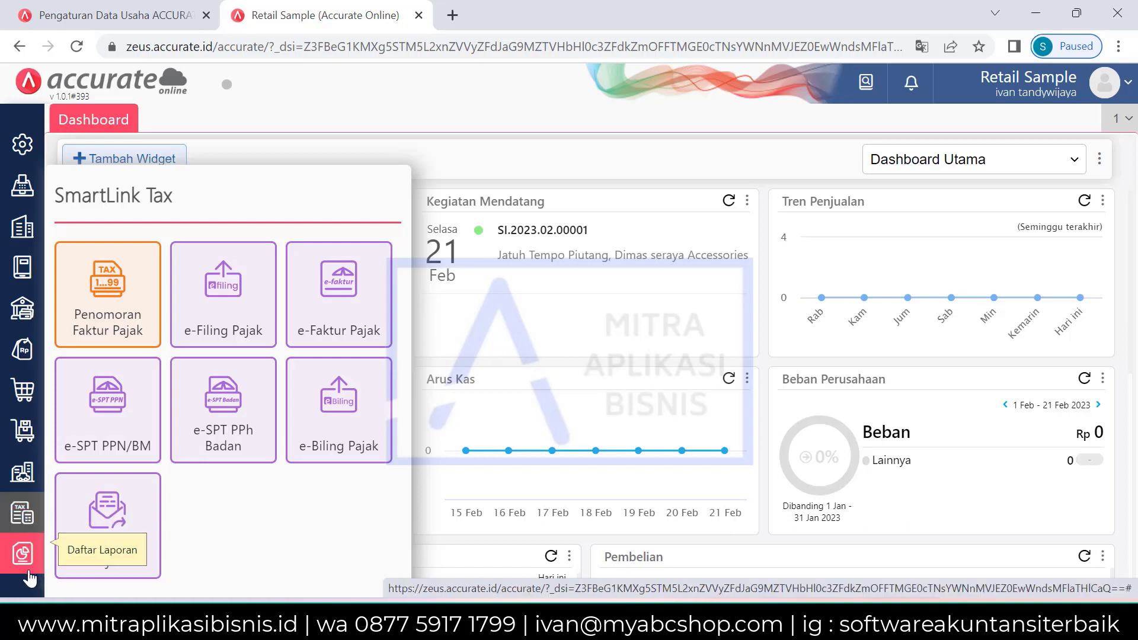
{"action": "left_click", "coordinate": [26, 571]}
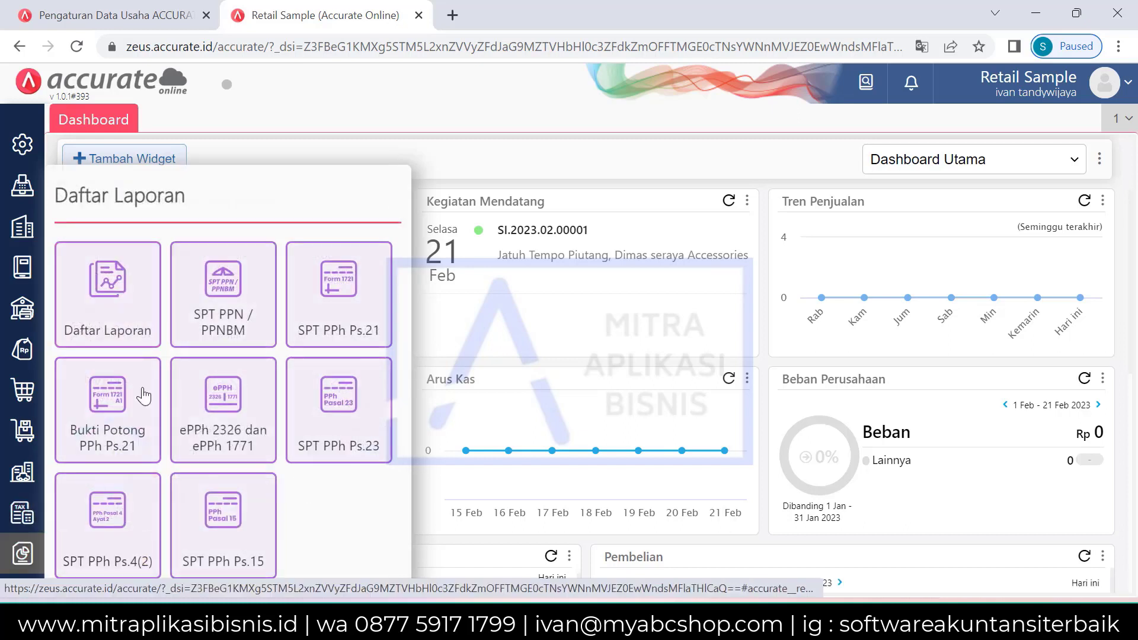
Start an SPT PPN / PPNBM entry and load its tax invoices with the Tgl Pajak start date set to 21/02/2000
{"action": "left_click", "coordinate": [240, 297]}
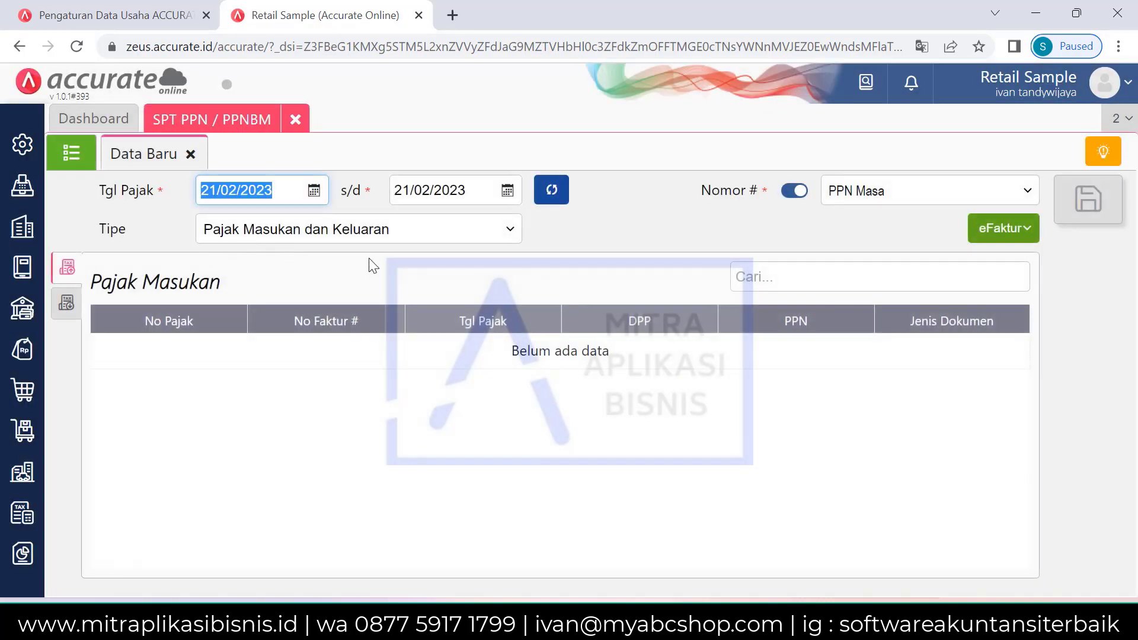
{"action": "left_click", "coordinate": [552, 193]}
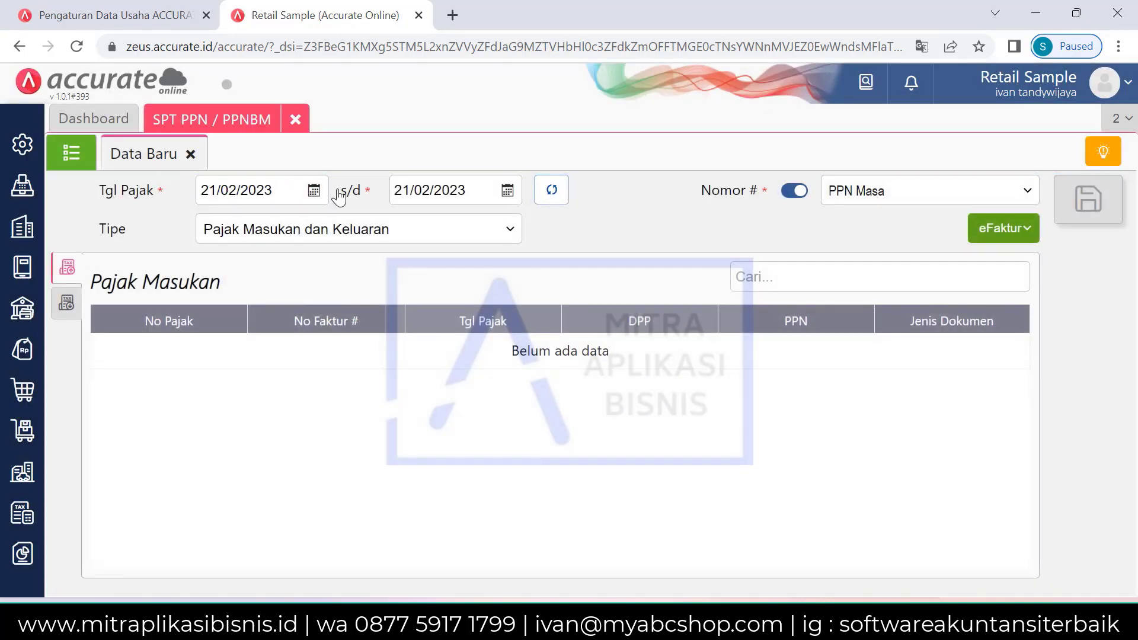
{"action": "left_click", "coordinate": [292, 193]}
{"action": "key", "text": "BackSpace"}
{"action": "key", "text": "BackSpace"}
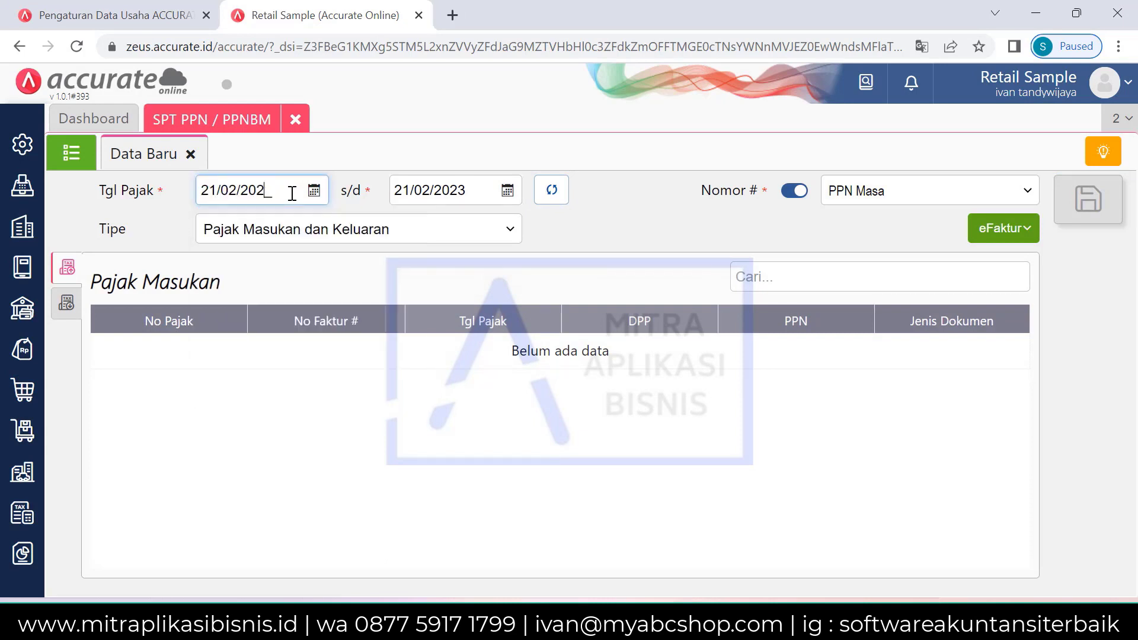
{"action": "type", "text": "00"}
{"action": "key", "text": "Return"}
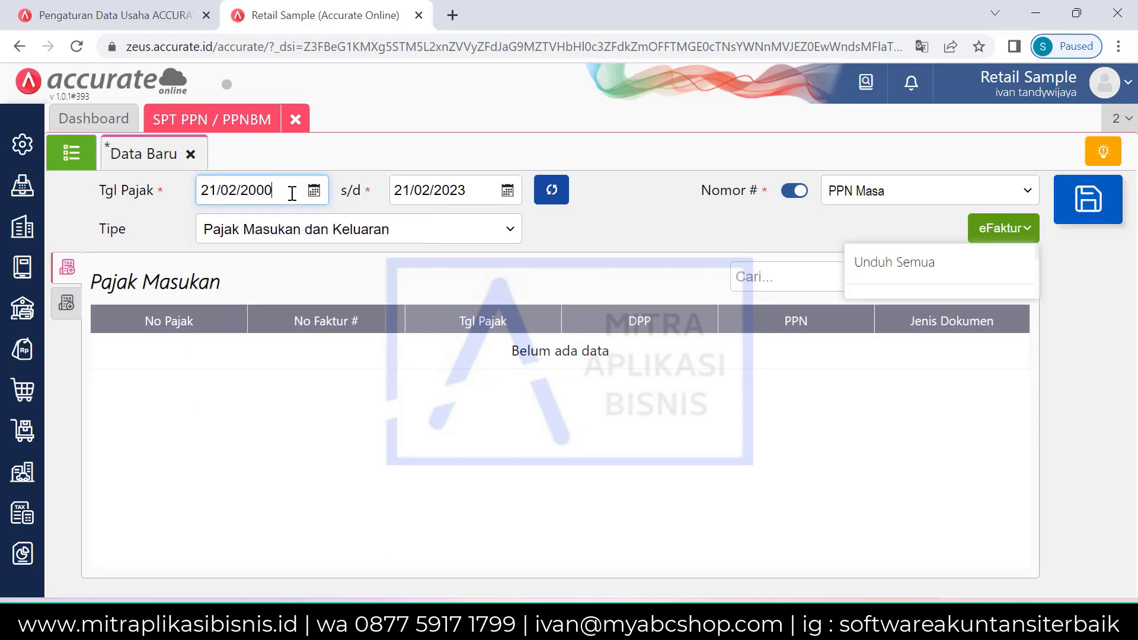
{"action": "left_click", "coordinate": [556, 198]}
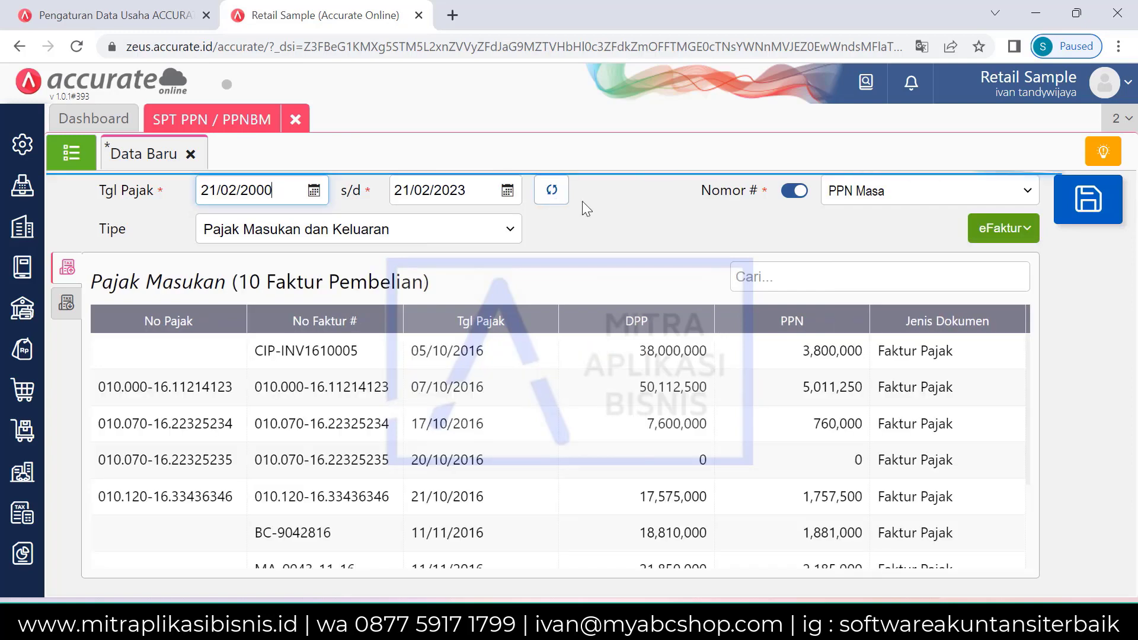
Inspect the Jenis Transaksi and Jenis Dokumen options of the 17/10/2016 Pajak Masukan invoice, and close its details without changes
{"action": "left_click", "coordinate": [583, 416]}
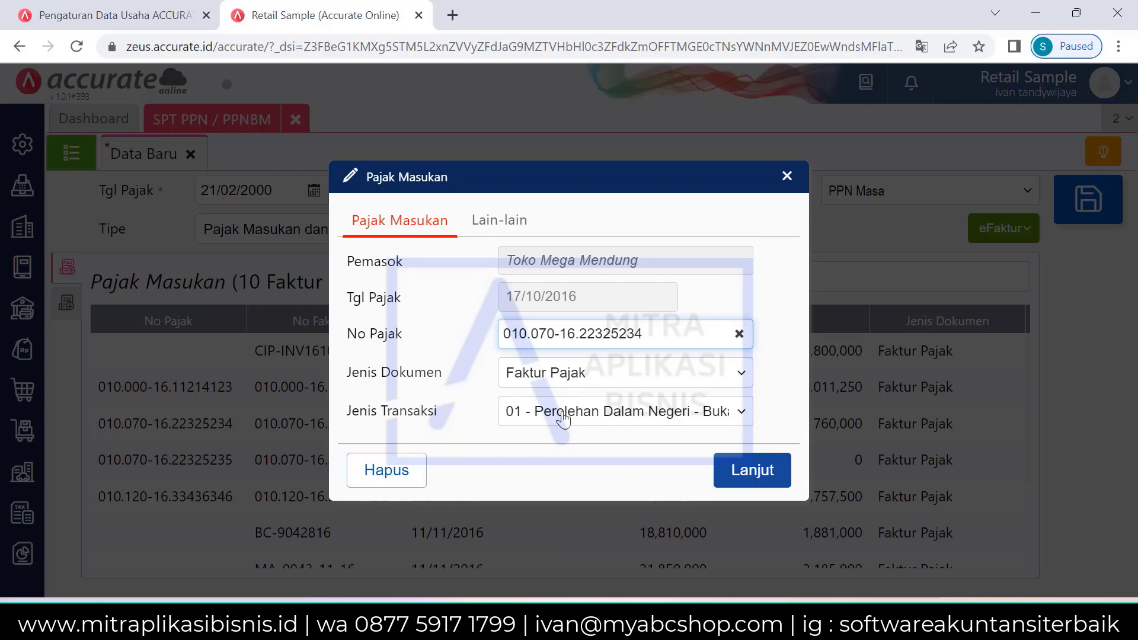
{"action": "left_click", "coordinate": [587, 415]}
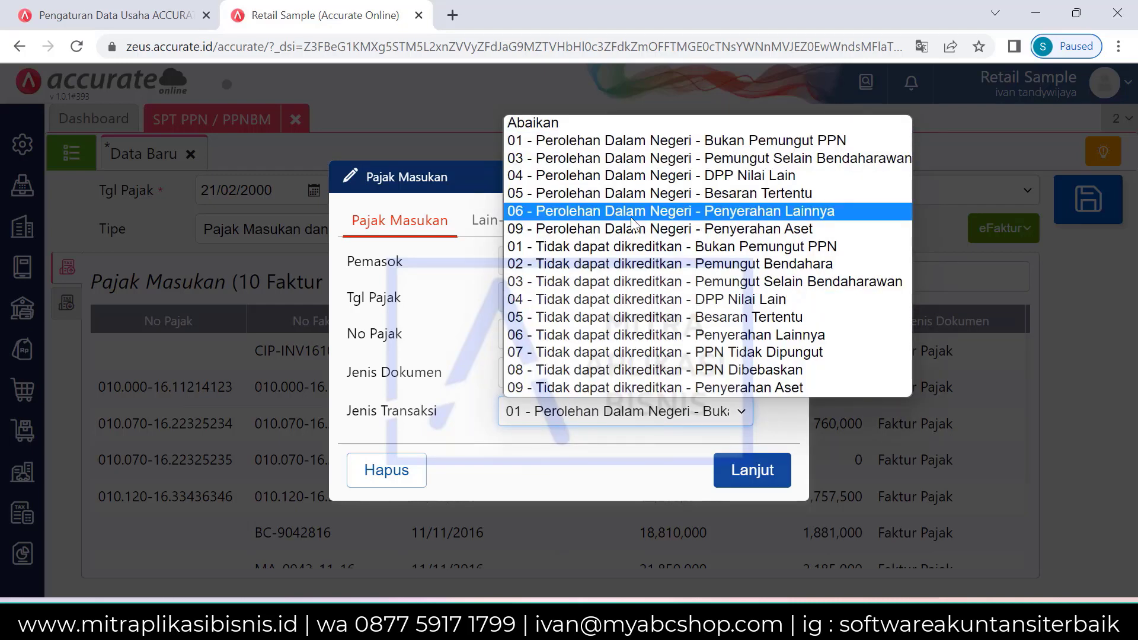
{"action": "left_click", "coordinate": [415, 360]}
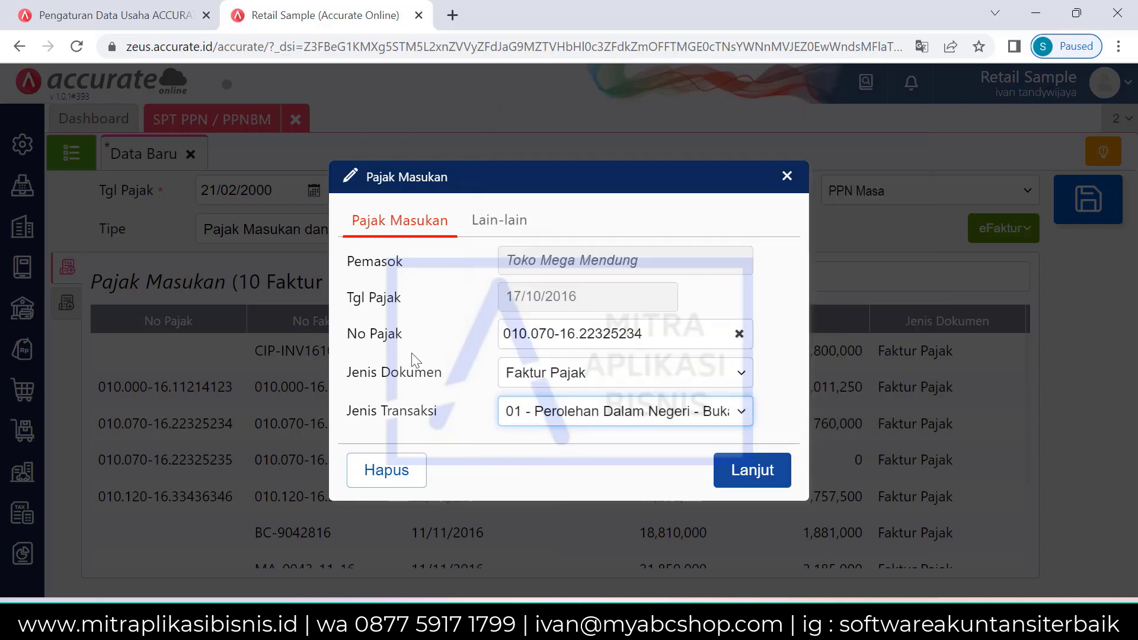
{"action": "left_click", "coordinate": [548, 373]}
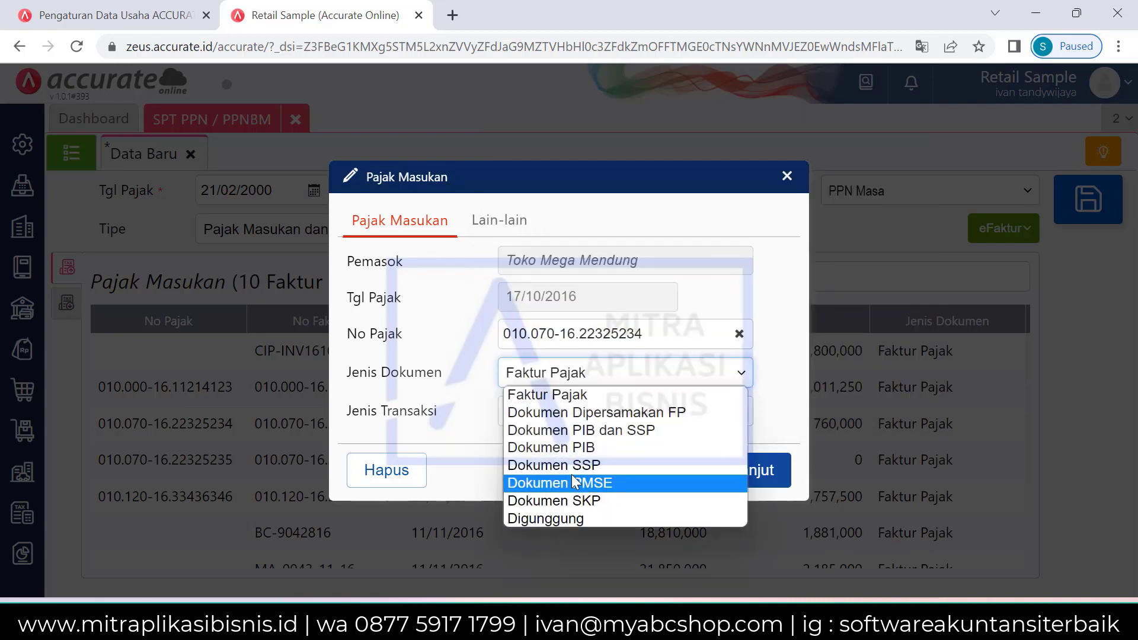
{"action": "left_click", "coordinate": [448, 357]}
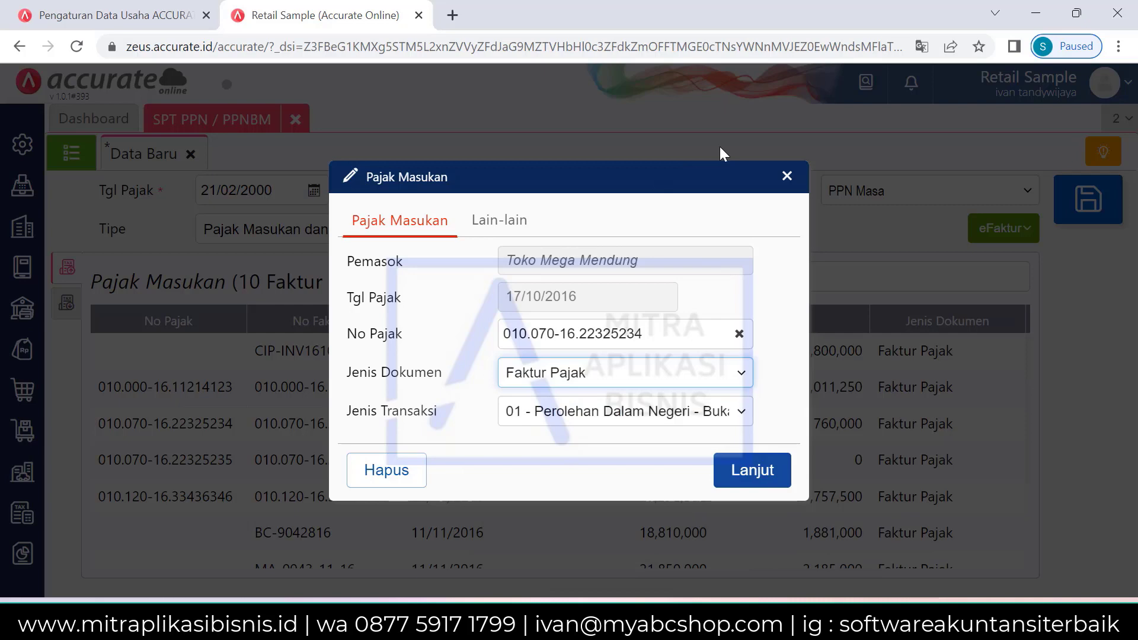
{"action": "left_click", "coordinate": [798, 175]}
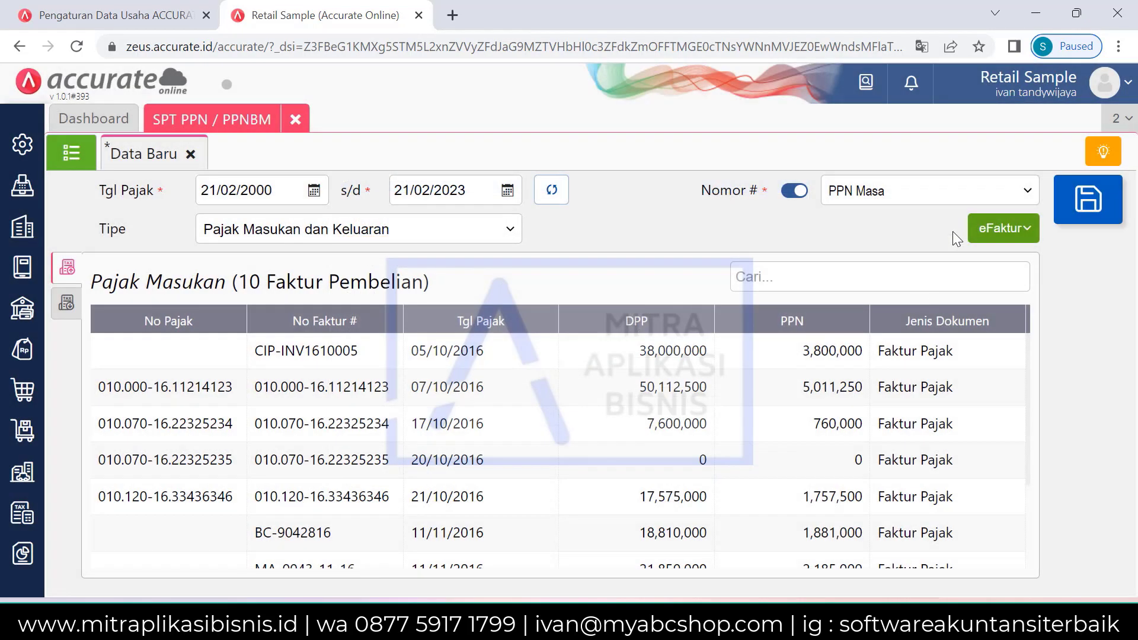
Review the eFaktur download options and close SPT PPN / PPNBM, discarding the changes
{"action": "left_click", "coordinate": [1004, 231]}
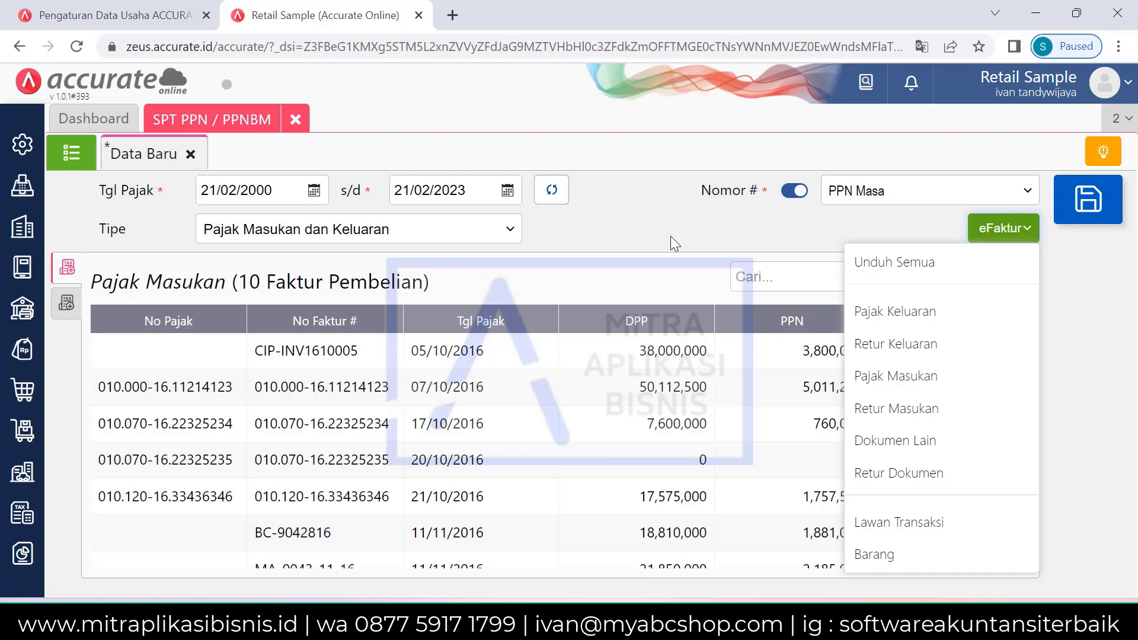
{"action": "left_click", "coordinate": [296, 122]}
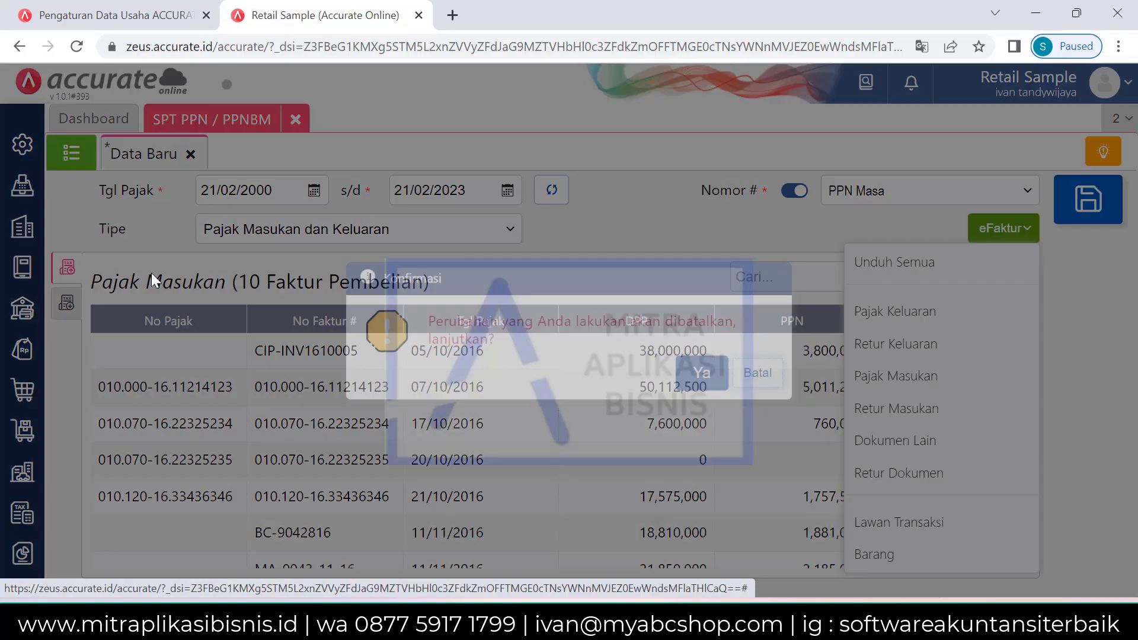
{"action": "left_click", "coordinate": [700, 372]}
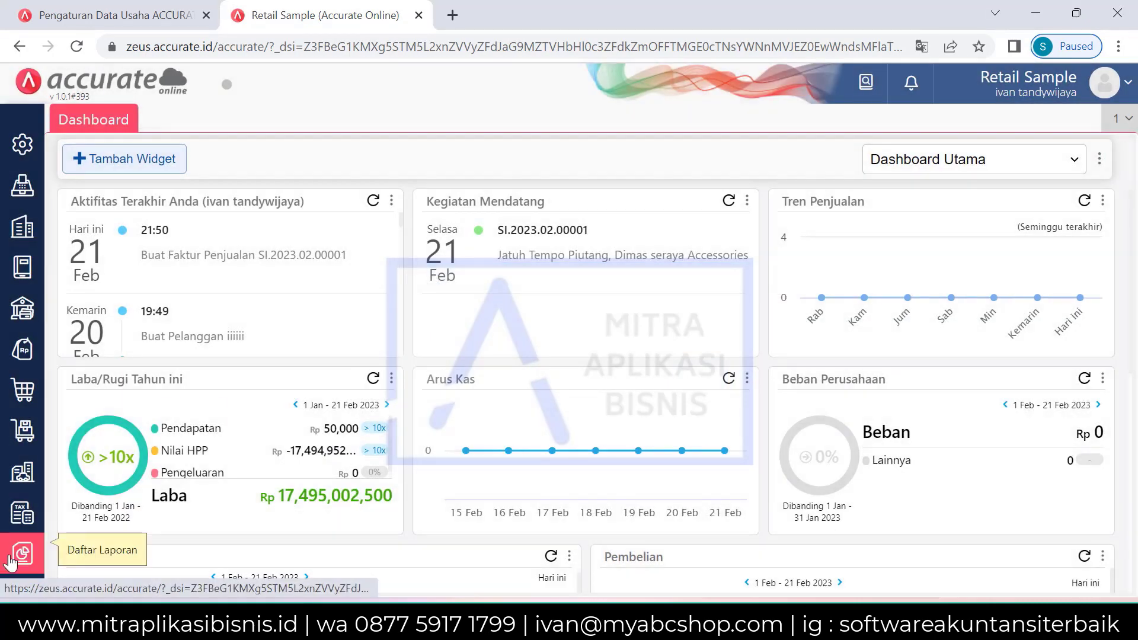
Browse the report categories in Daftar Laporan, examining the reports offered under Keuangan and Persediaan
{"action": "left_click", "coordinate": [13, 557]}
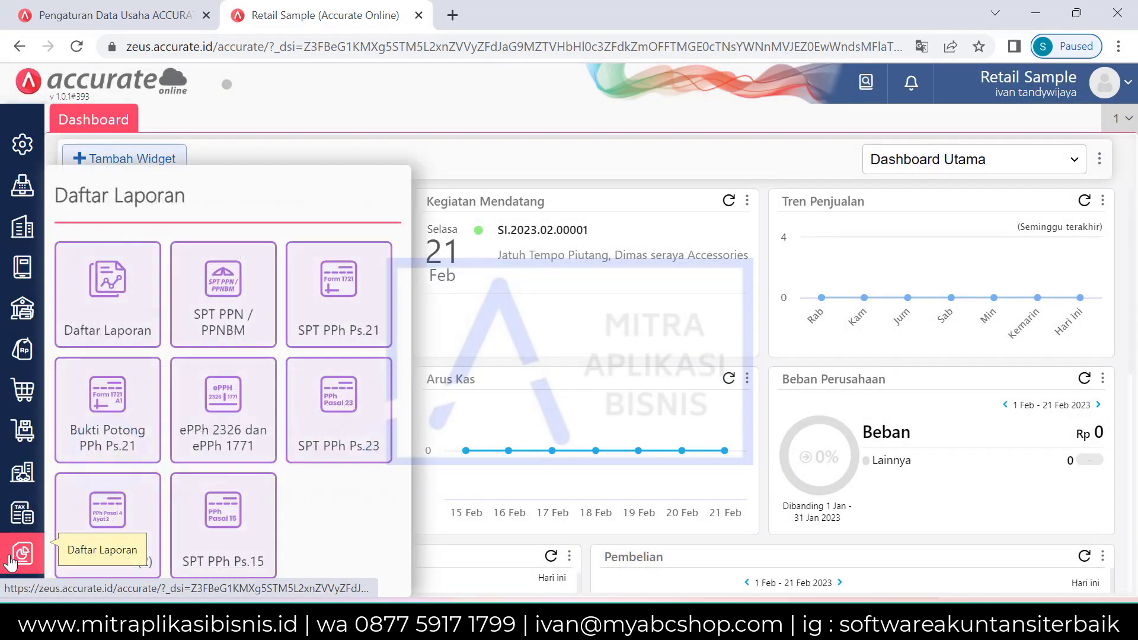
{"action": "left_click", "coordinate": [142, 322]}
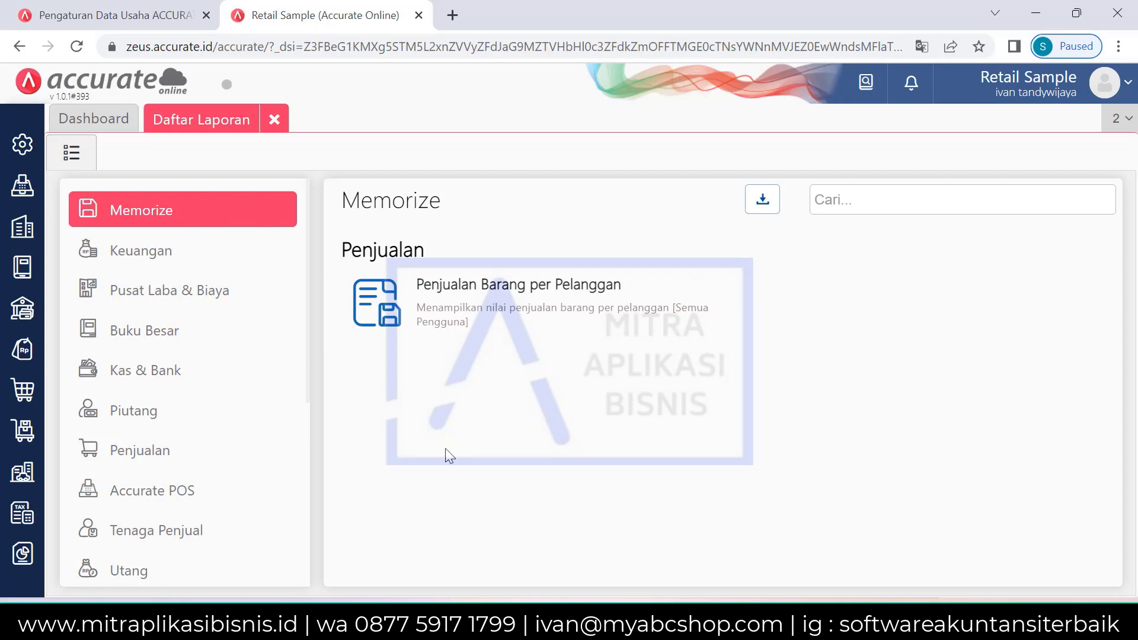
{"action": "left_click", "coordinate": [248, 270]}
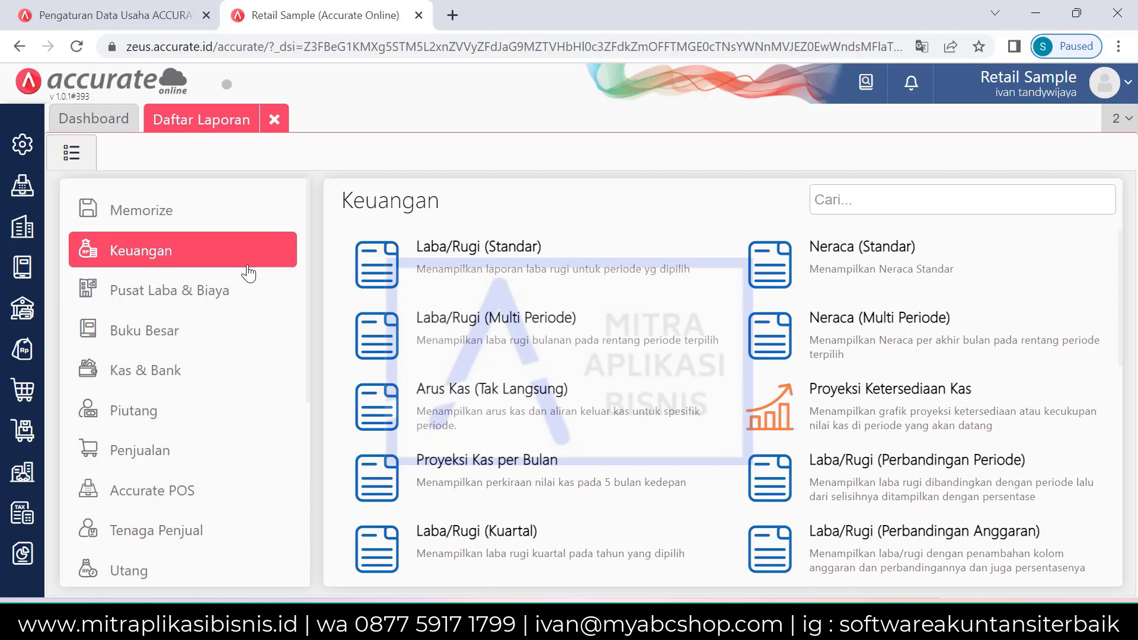
{"action": "scroll", "coordinate": [182, 467], "scroll_direction": "down", "scroll_amount": 3}
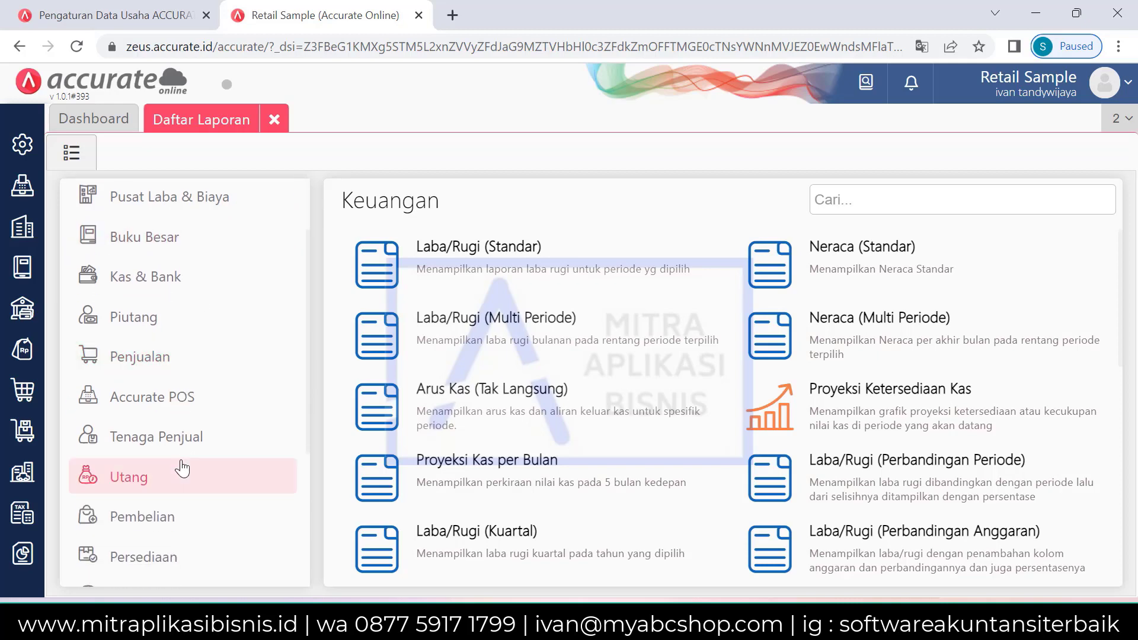
{"action": "scroll", "coordinate": [182, 469], "scroll_direction": "down", "scroll_amount": 2}
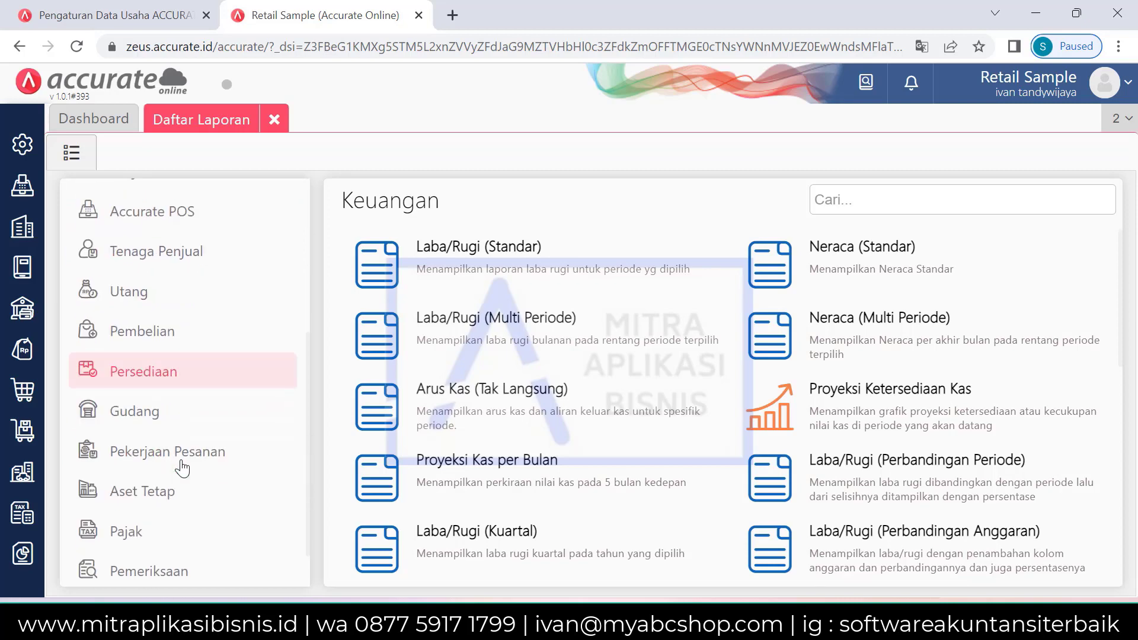
{"action": "left_click", "coordinate": [182, 374]}
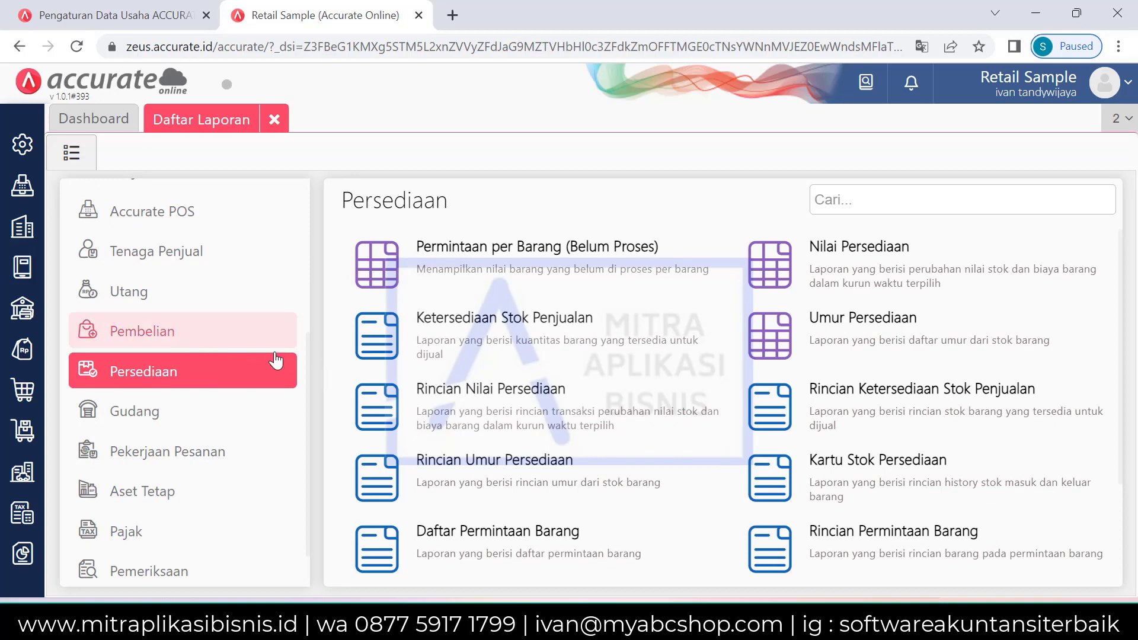
{"action": "scroll", "coordinate": [255, 378], "scroll_direction": "up", "scroll_amount": 5}
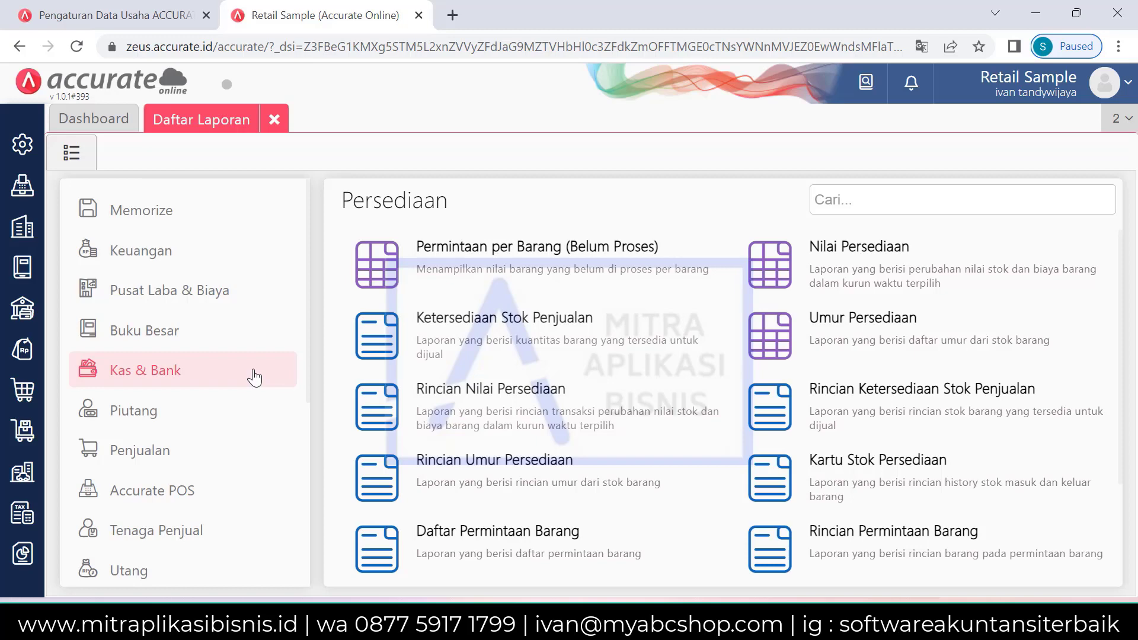
{"action": "scroll", "coordinate": [255, 378], "scroll_direction": "down", "scroll_amount": 5}
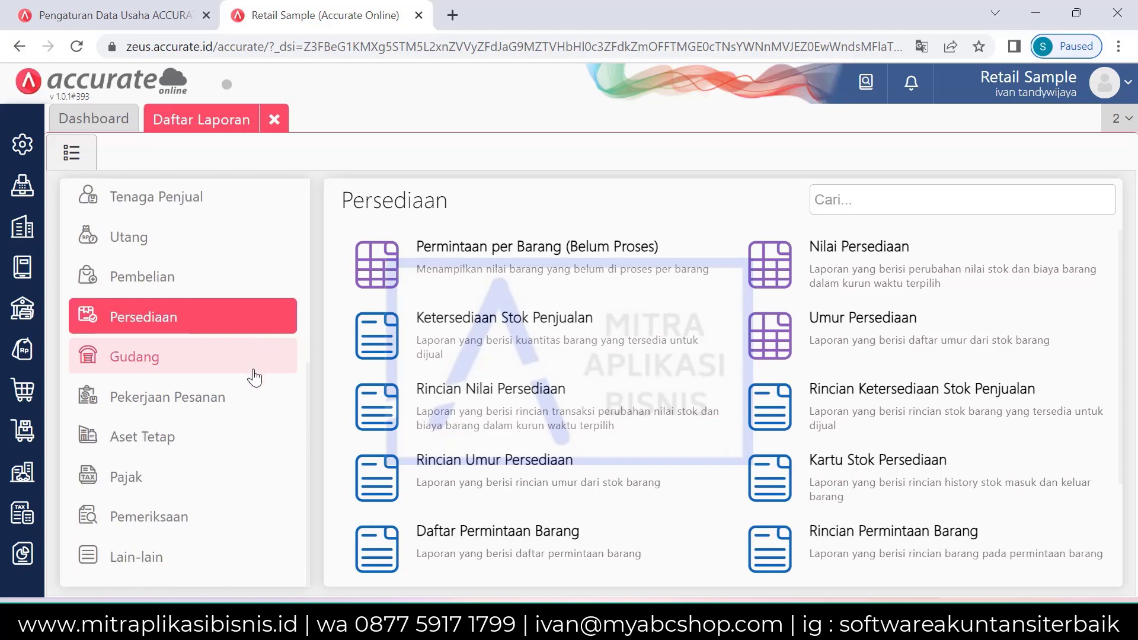
{"action": "scroll", "coordinate": [534, 344], "scroll_direction": "down", "scroll_amount": 3}
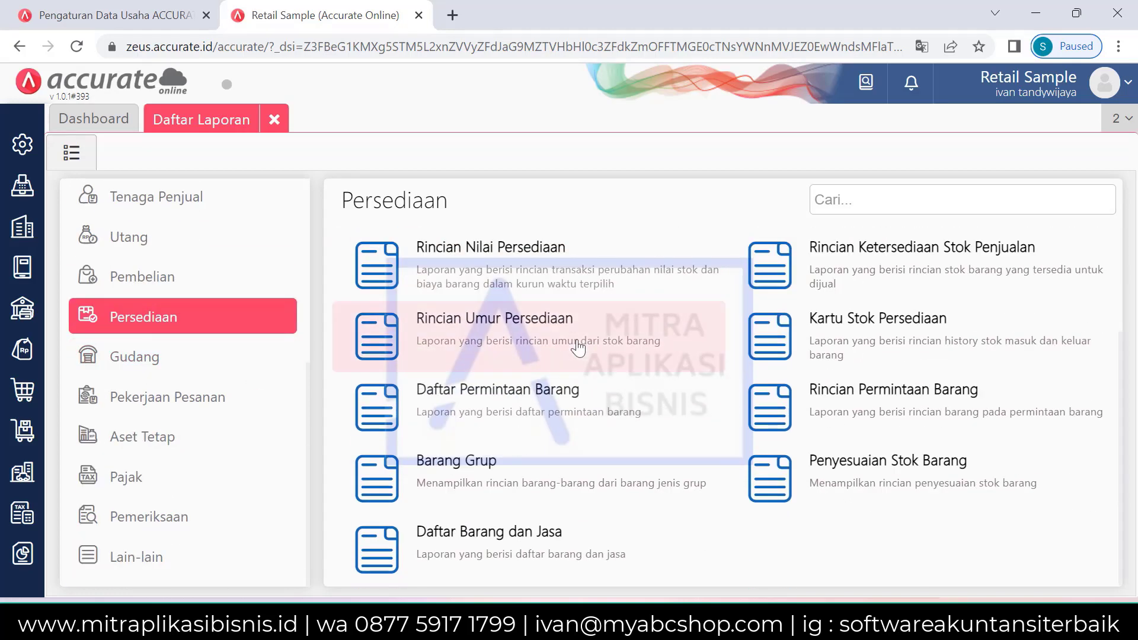
{"action": "scroll", "coordinate": [383, 305], "scroll_direction": "up", "scroll_amount": 3}
{"action": "scroll", "coordinate": [284, 279], "scroll_direction": "up", "scroll_amount": 5}
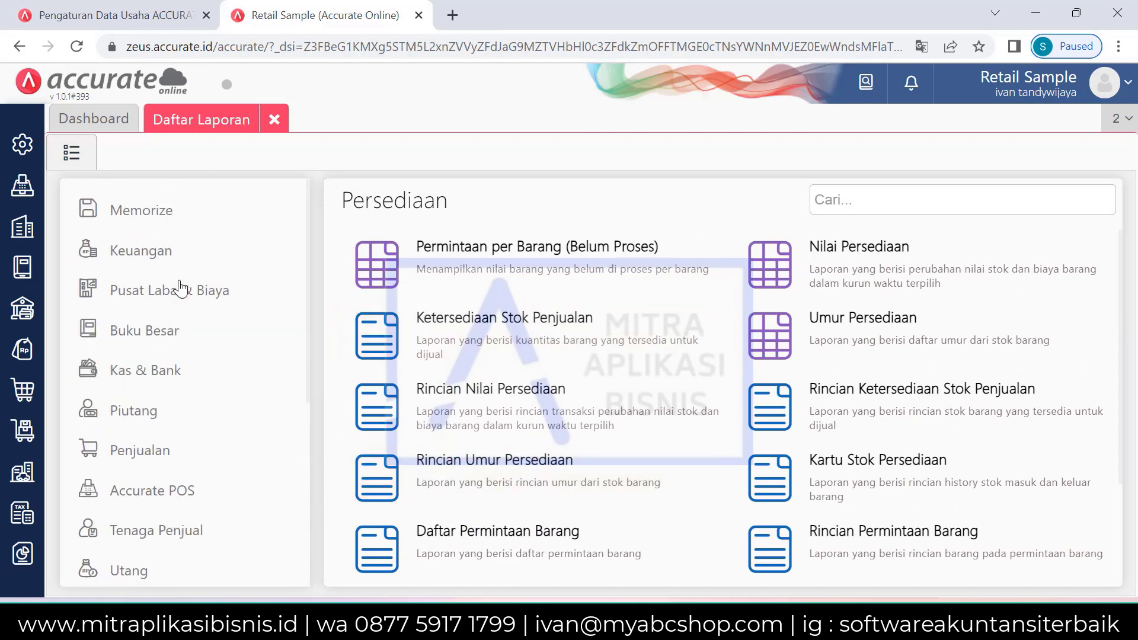
Generate the Laba/Rugi (Standar) report from the Keuangan category with the Dari date set to 01/02/2000
{"action": "left_click", "coordinate": [216, 255]}
{"action": "left_click", "coordinate": [485, 265]}
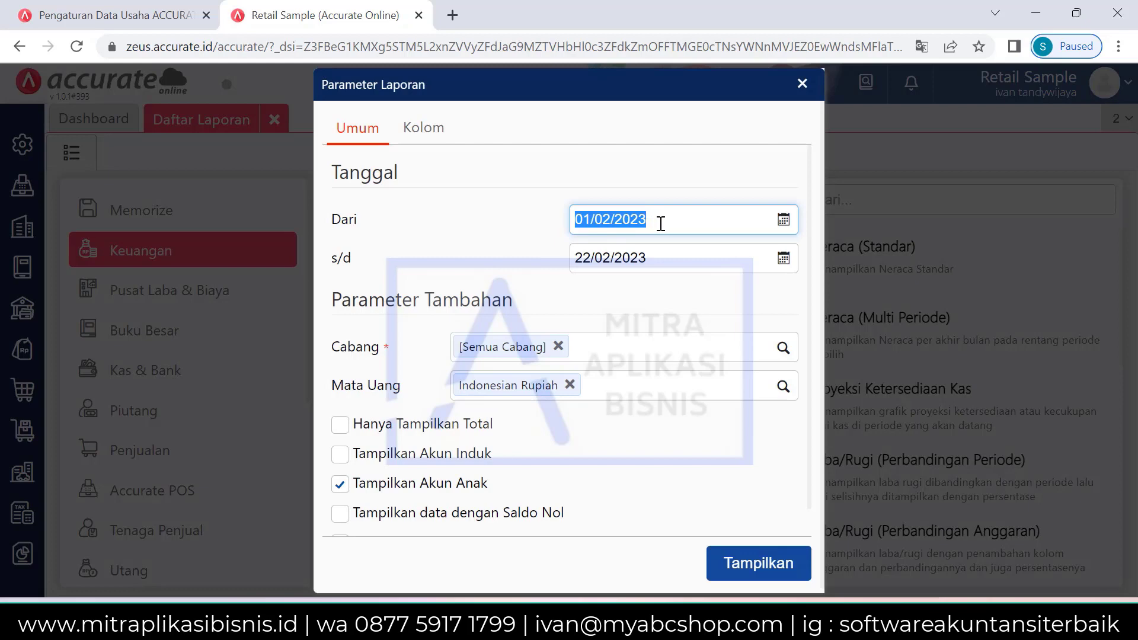
{"action": "left_click", "coordinate": [660, 223]}
{"action": "key", "text": "BackSpace"}
{"action": "key", "text": "BackSpace"}
{"action": "type", "text": "00"}
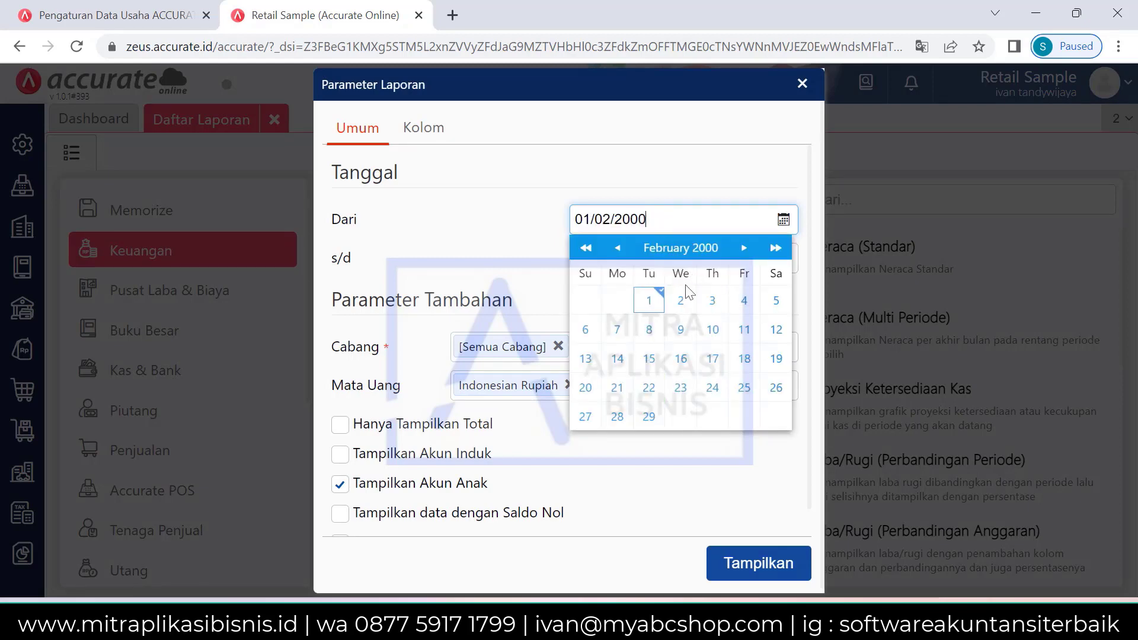
{"action": "left_click", "coordinate": [655, 305]}
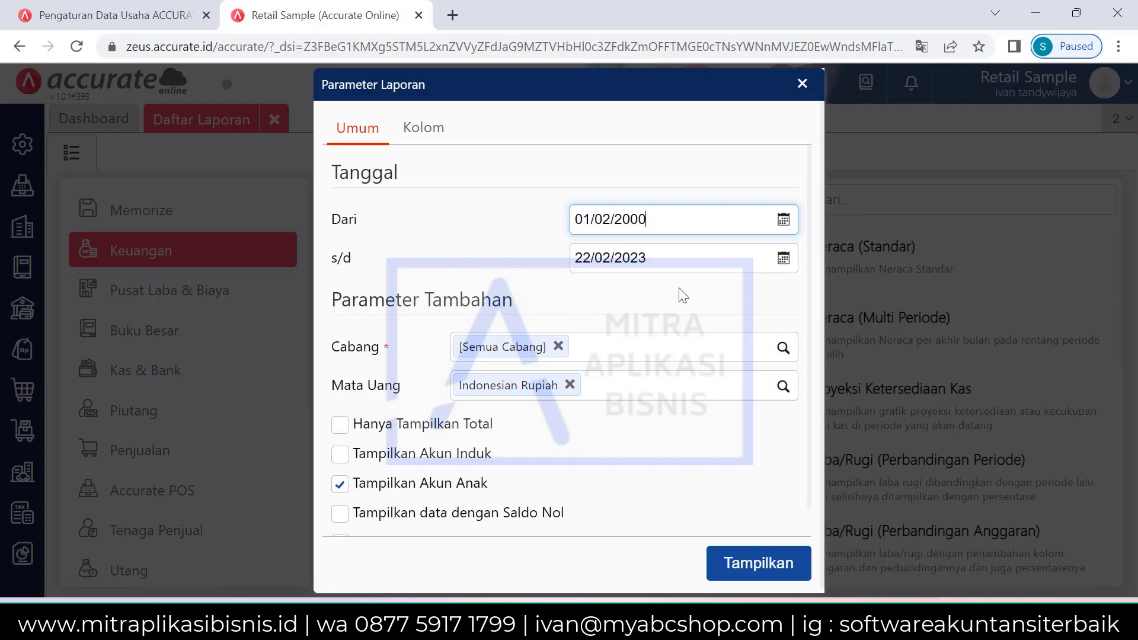
{"action": "left_click", "coordinate": [741, 573]}
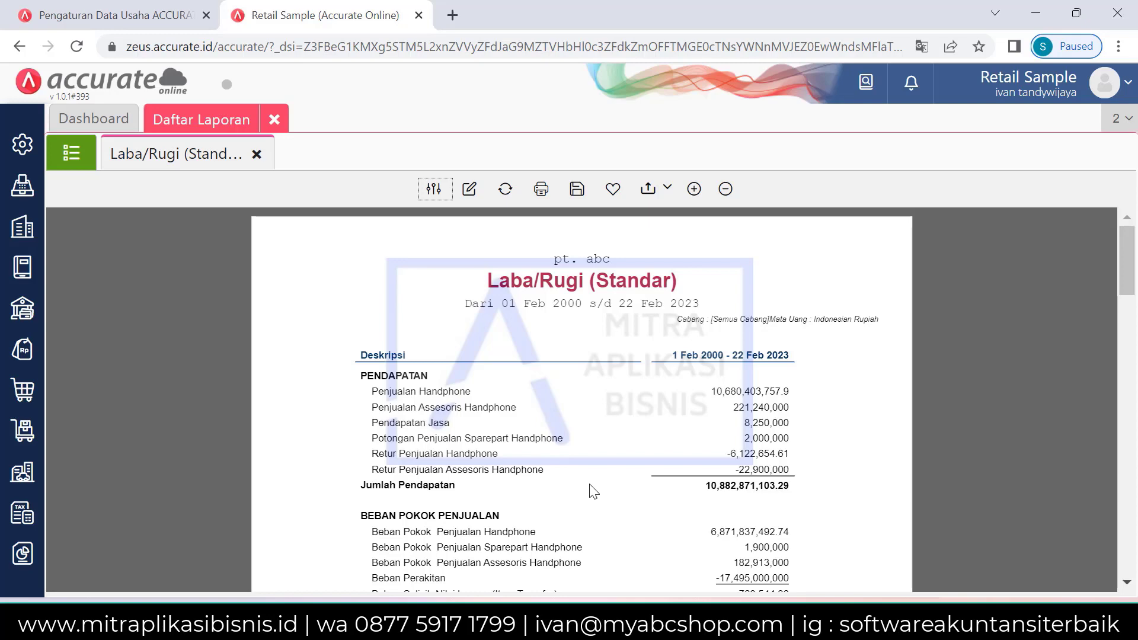
Read through the Laba/Rugi (Standar) report from income and cost of sales to the non-operational items
{"action": "left_click", "coordinate": [641, 383]}
{"action": "scroll", "coordinate": [646, 391], "scroll_direction": "down", "scroll_amount": 5}
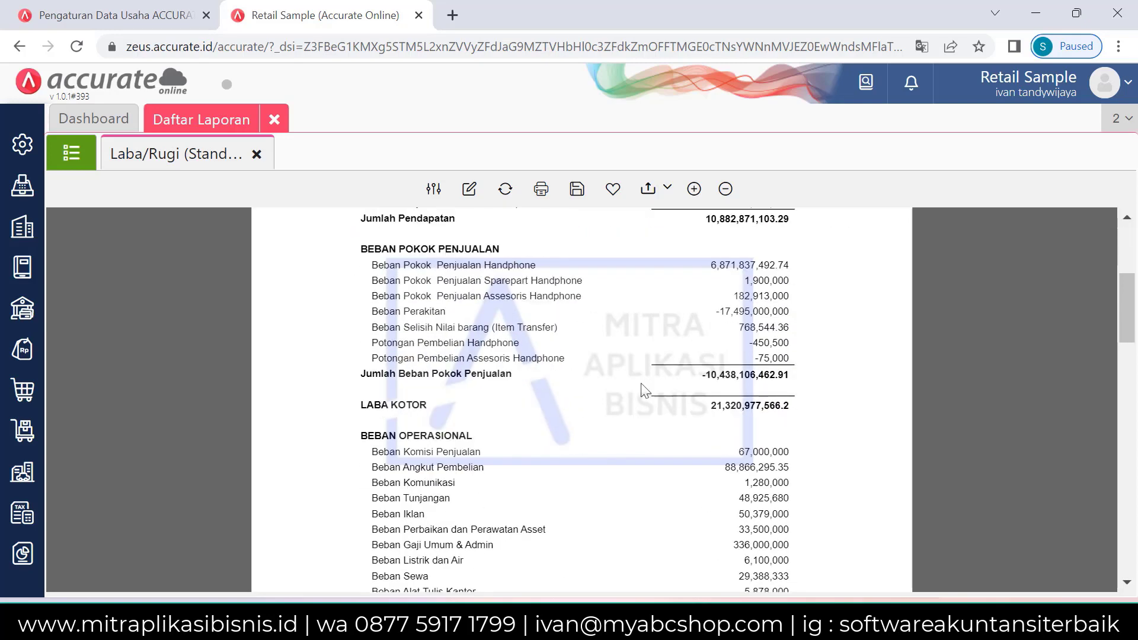
{"action": "scroll", "coordinate": [646, 391], "scroll_direction": "down", "scroll_amount": 10}
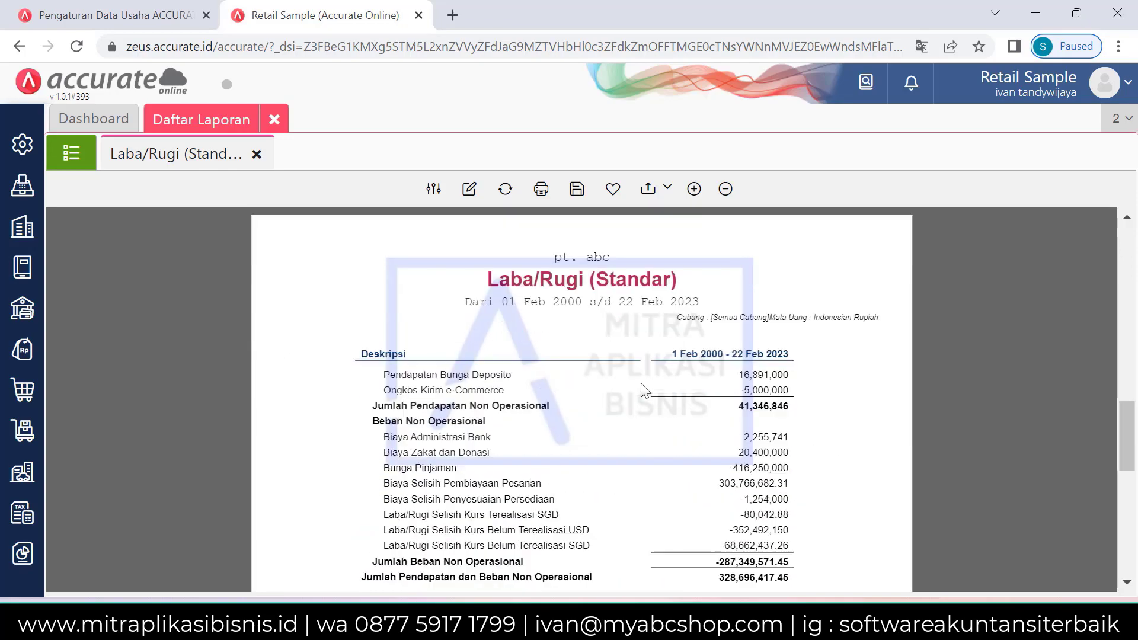
Review the net profit lines of Laba/Rugi (Standar) and drill down into the Penjualan Handphone amount
{"action": "scroll", "coordinate": [645, 391], "scroll_direction": "down", "scroll_amount": 3}
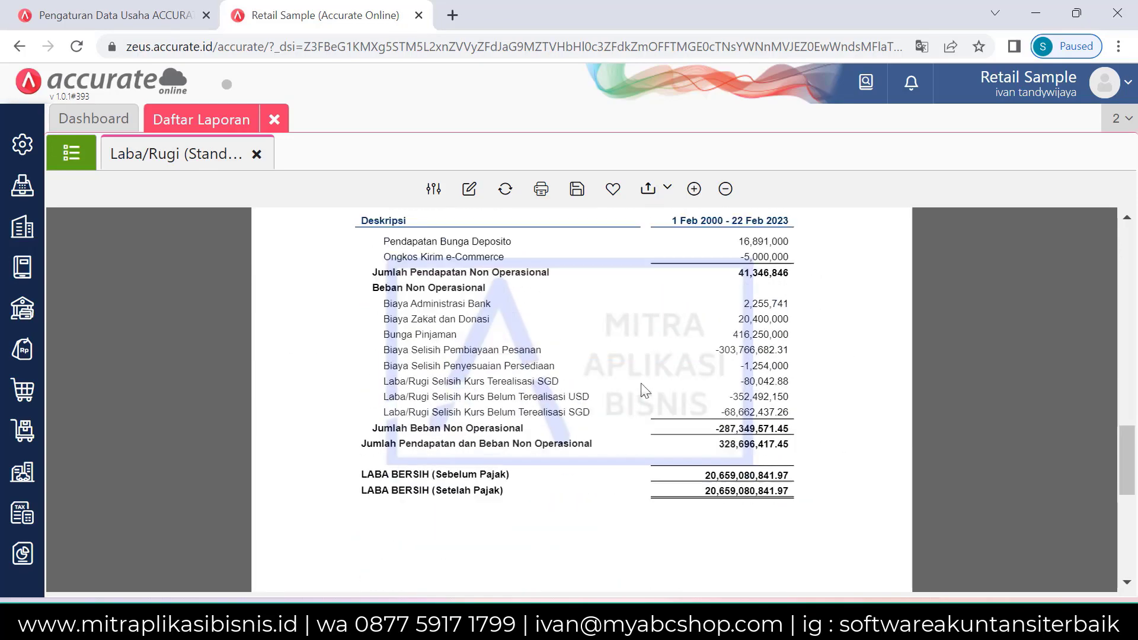
{"action": "scroll", "coordinate": [646, 392], "scroll_direction": "up", "scroll_amount": 18}
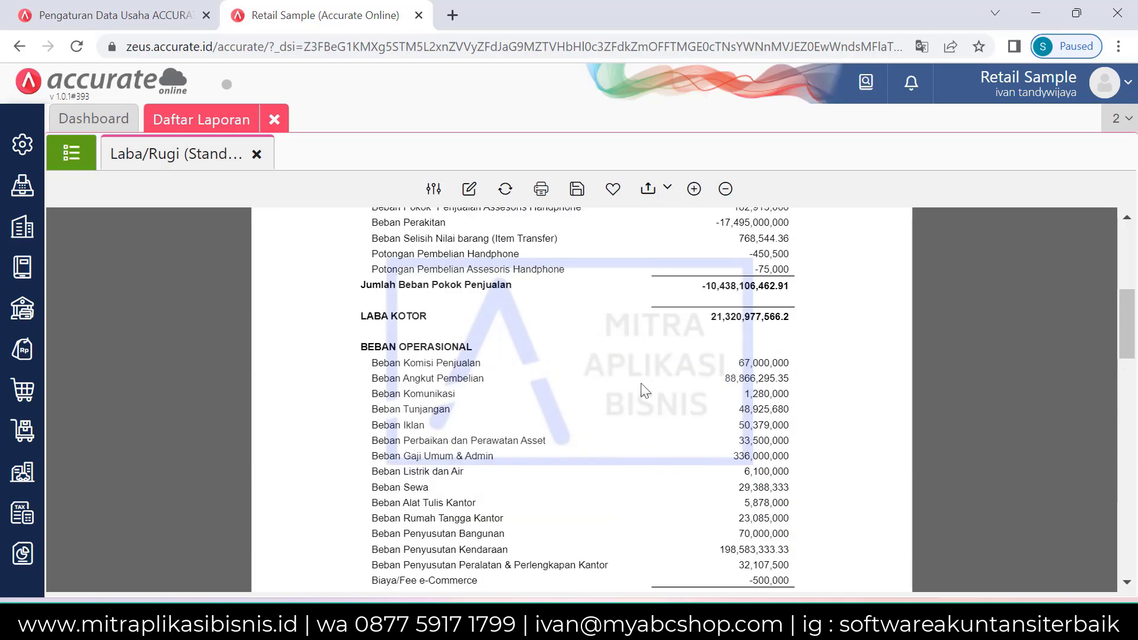
{"action": "scroll", "coordinate": [646, 391], "scroll_direction": "up", "scroll_amount": 8}
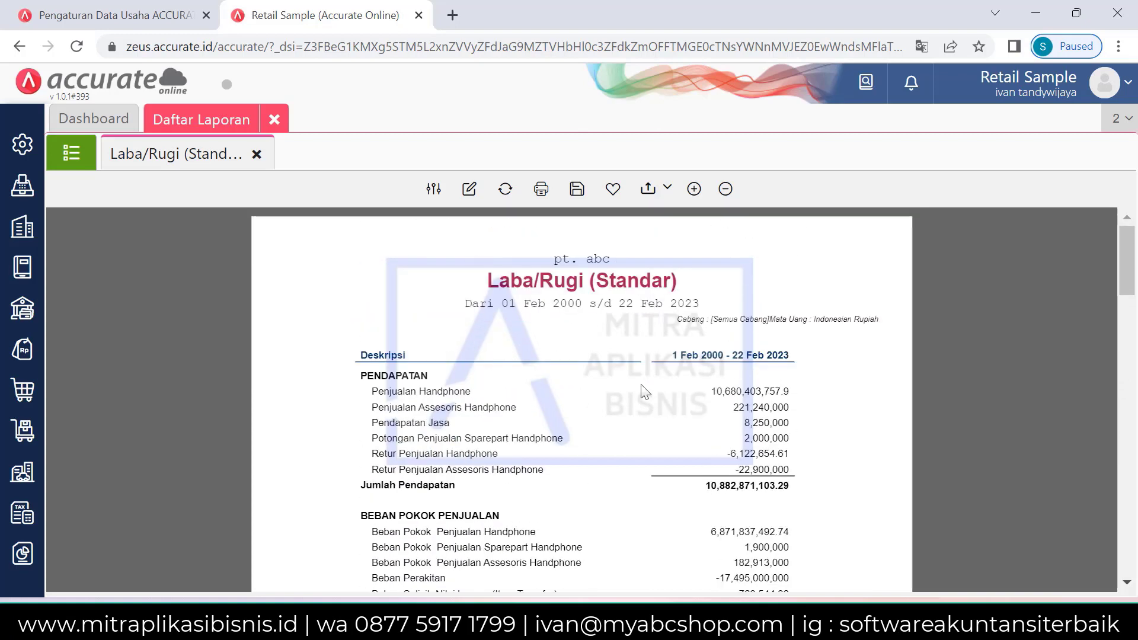
{"action": "left_click", "coordinate": [755, 392]}
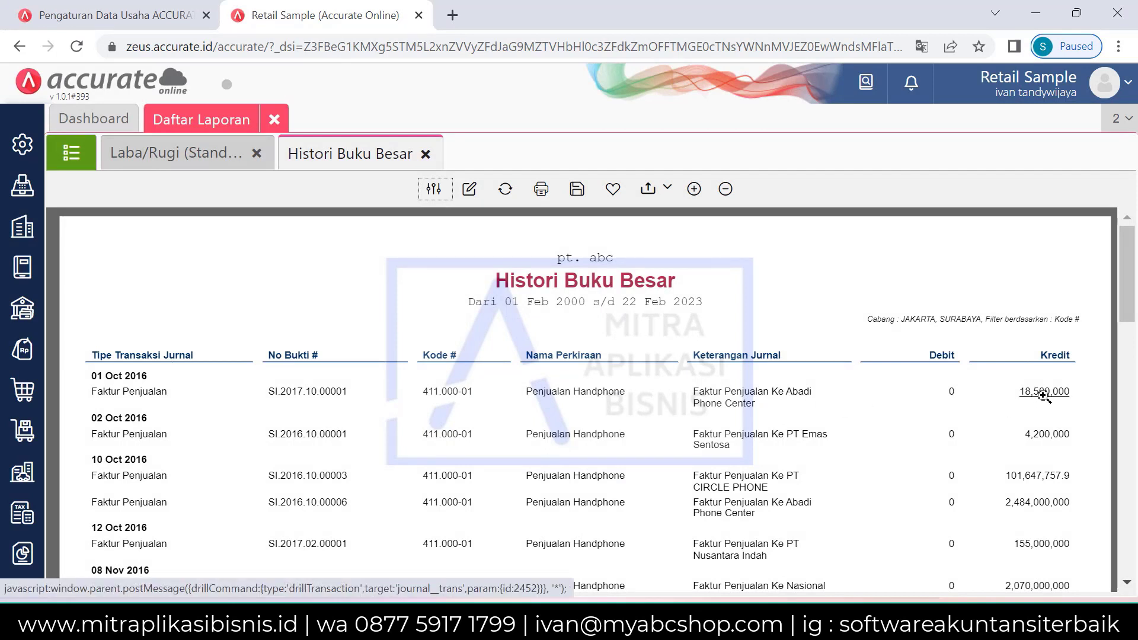
Look through the Histori Buku Besar entries, open the source sales invoice SI.2016.10.00003, and close it again
{"action": "scroll", "coordinate": [952, 465], "scroll_direction": "down", "scroll_amount": 3}
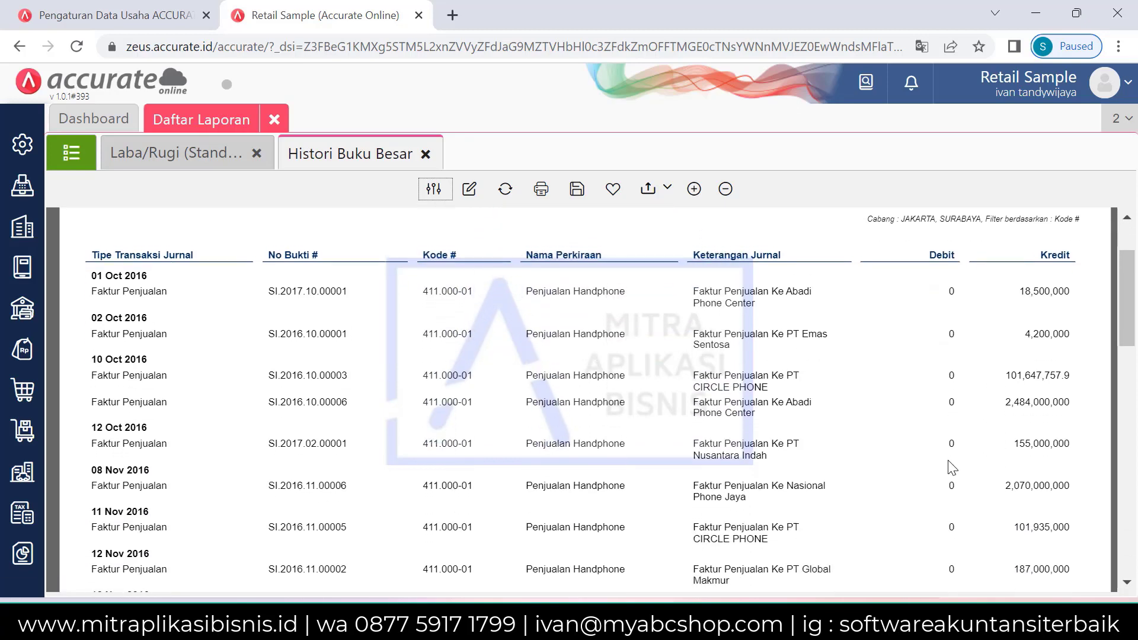
{"action": "scroll", "coordinate": [951, 469], "scroll_direction": "down", "scroll_amount": 5}
{"action": "scroll", "coordinate": [951, 469], "scroll_direction": "up", "scroll_amount": 7}
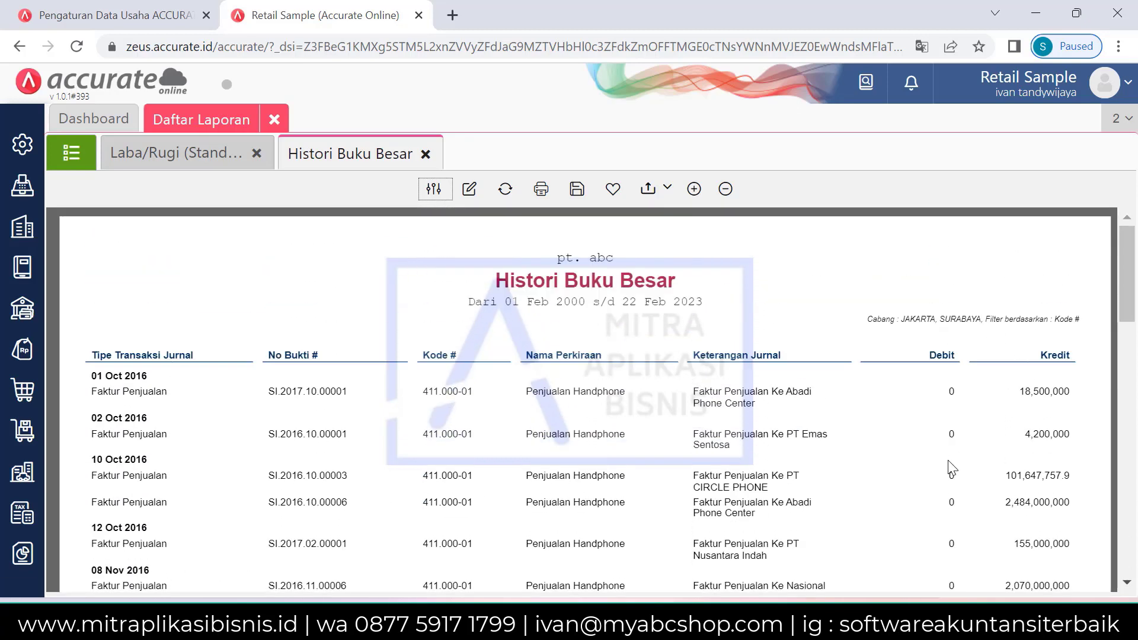
{"action": "left_click", "coordinate": [1046, 477]}
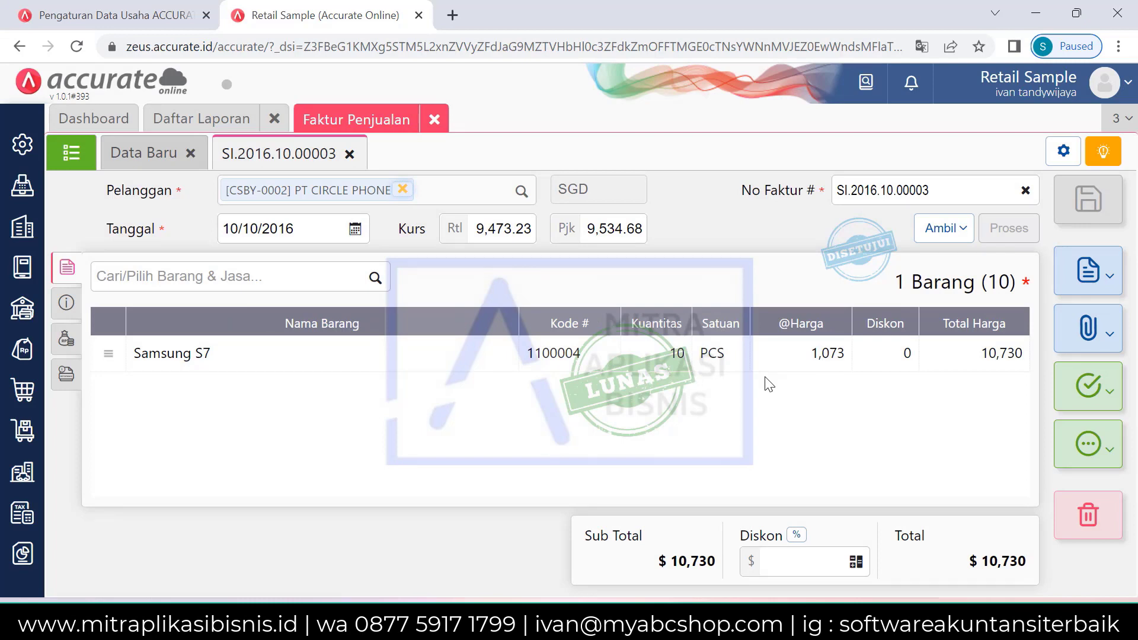
{"action": "left_click", "coordinate": [435, 123]}
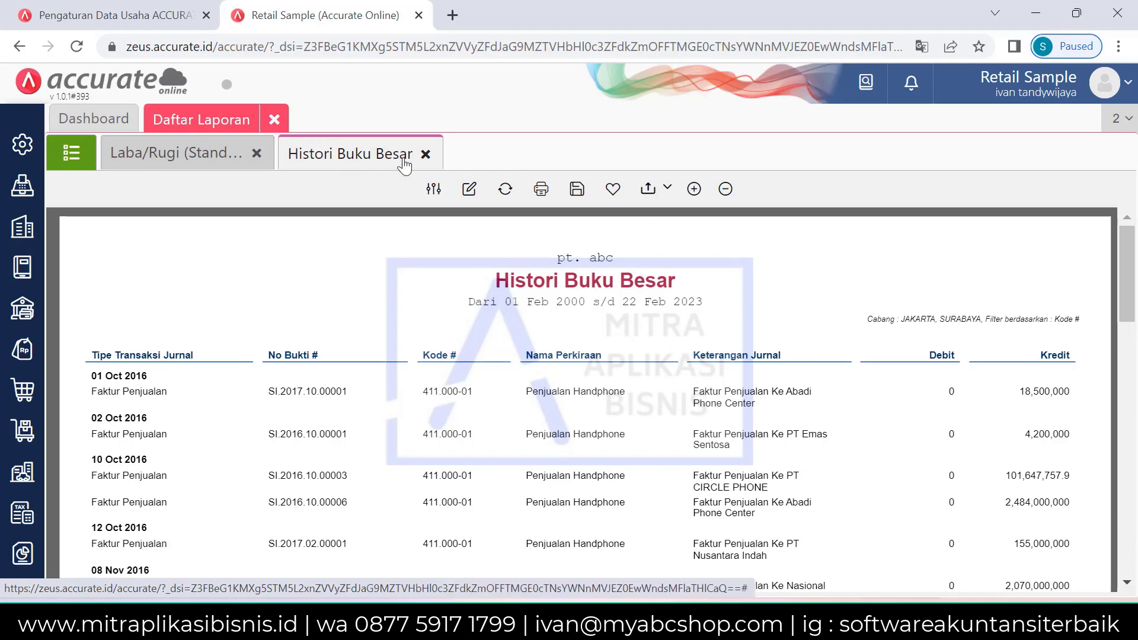
Open the Modifikasi settings of the Histori Buku Besar report and examine the available data columns
{"action": "left_click", "coordinate": [471, 190]}
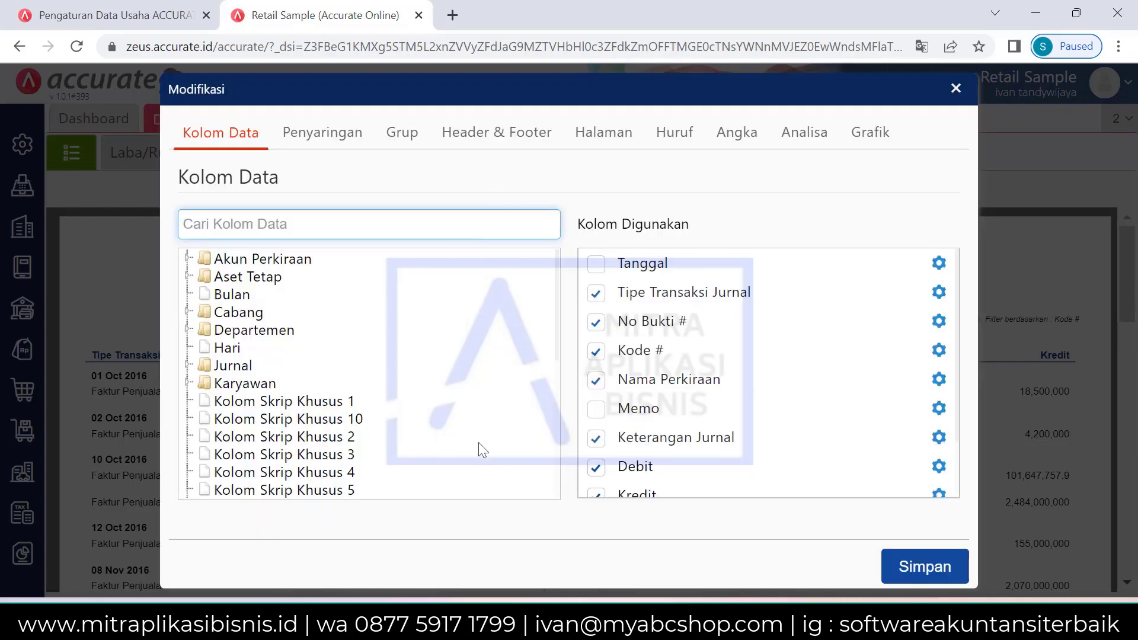
{"action": "scroll", "coordinate": [479, 380], "scroll_direction": "down", "scroll_amount": 3}
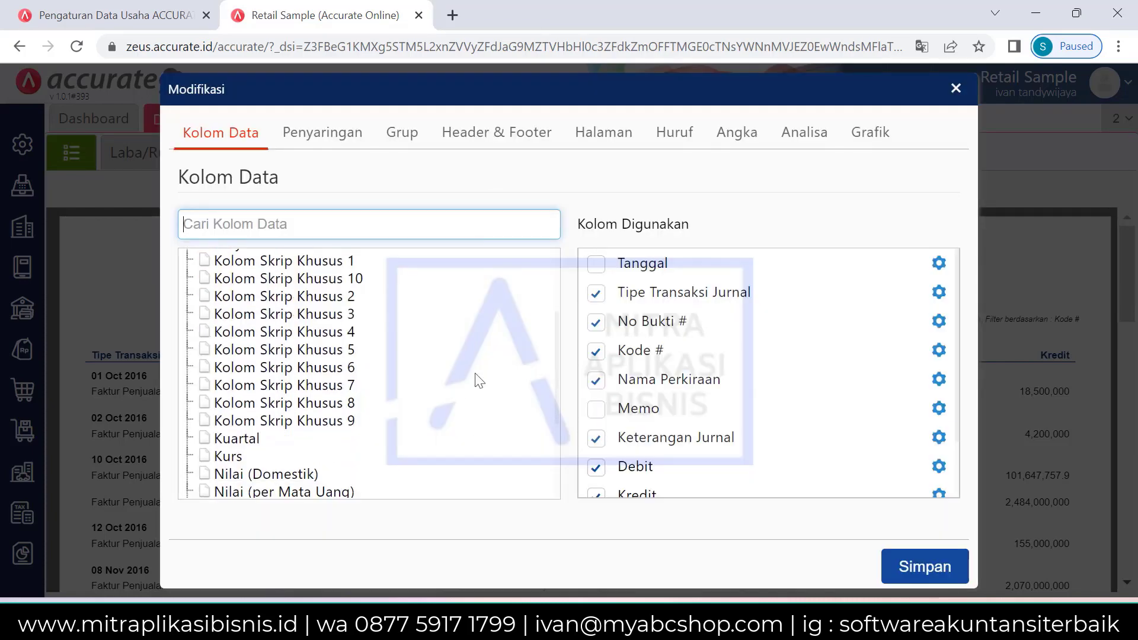
{"action": "scroll", "coordinate": [479, 380], "scroll_direction": "up", "scroll_amount": 3}
{"action": "scroll", "coordinate": [479, 380], "scroll_direction": "down", "scroll_amount": 6}
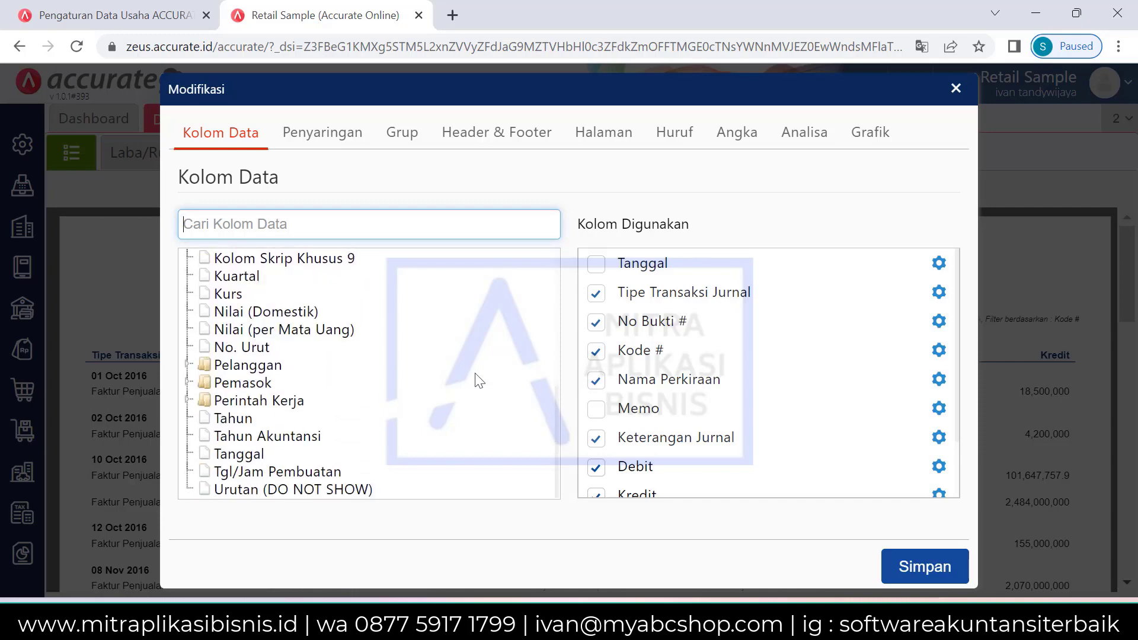
{"action": "scroll", "coordinate": [479, 380], "scroll_direction": "up", "scroll_amount": 3}
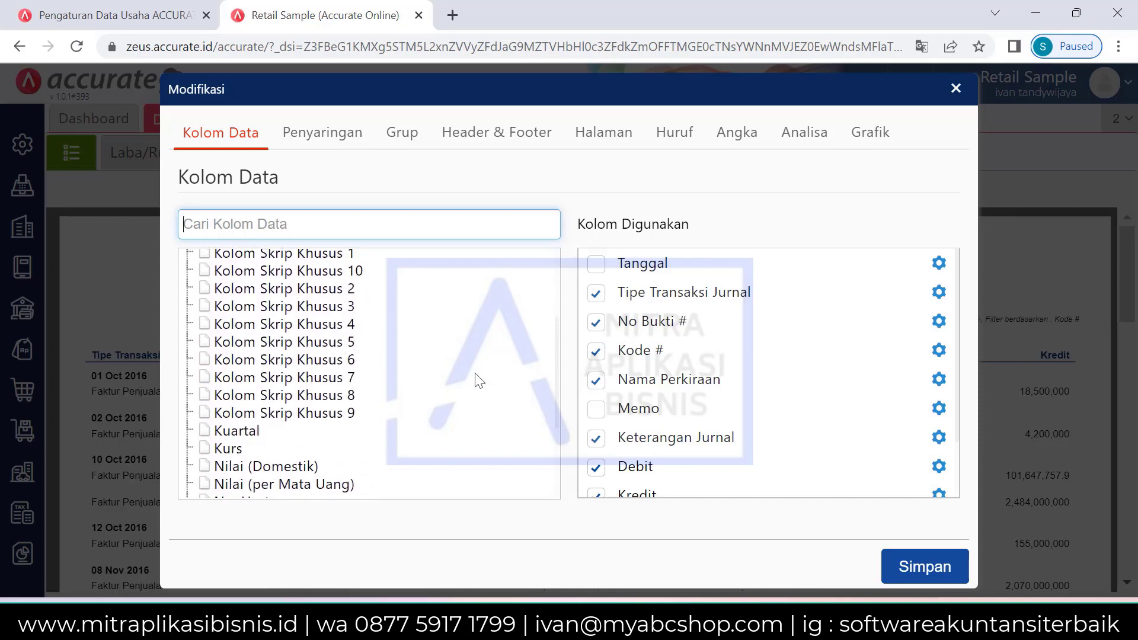
{"action": "scroll", "coordinate": [480, 380], "scroll_direction": "down", "scroll_amount": 3}
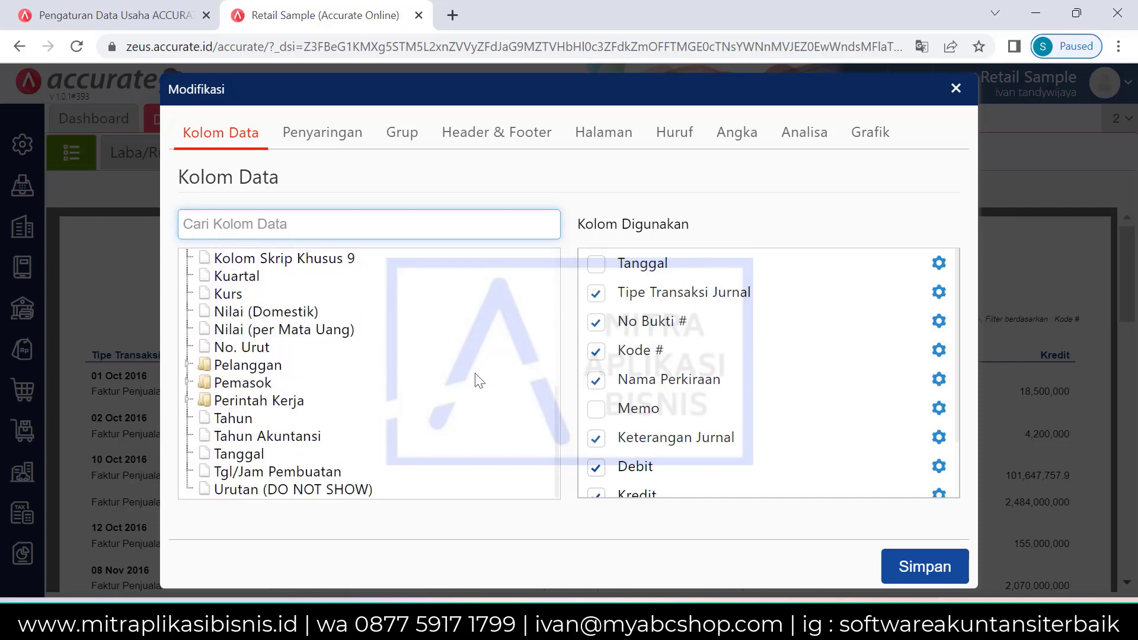
Expand the Pelanggan group under Kolom Data, review its fields, and close Modifikasi without saving
{"action": "left_click", "coordinate": [188, 365]}
{"action": "scroll", "coordinate": [432, 350], "scroll_direction": "down", "scroll_amount": 5}
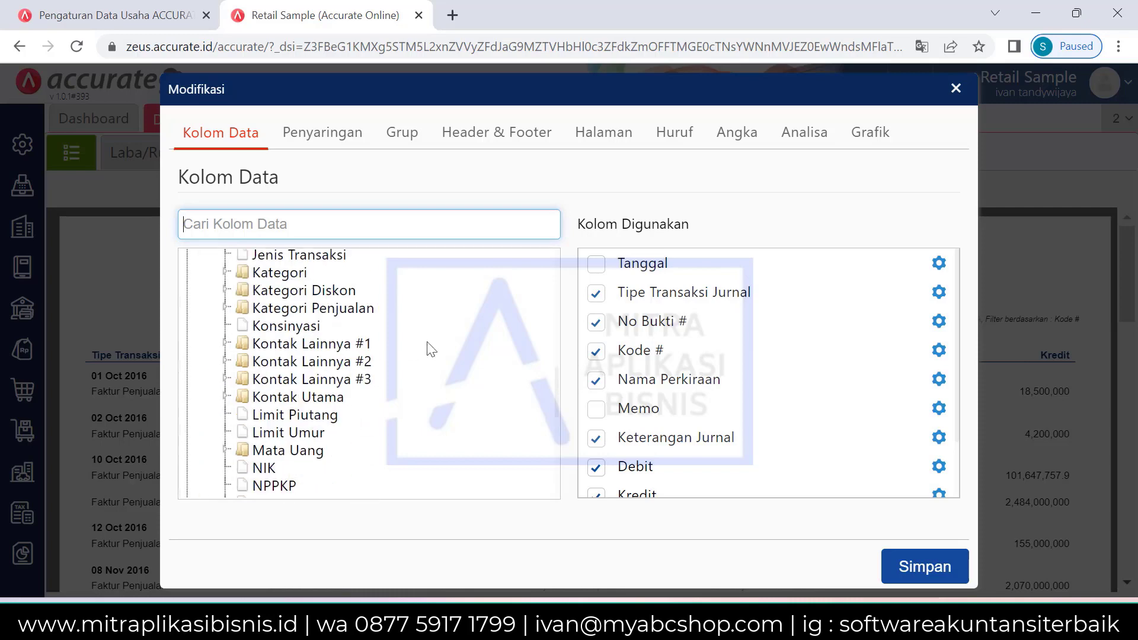
{"action": "scroll", "coordinate": [432, 349], "scroll_direction": "down", "scroll_amount": 1}
{"action": "scroll", "coordinate": [432, 349], "scroll_direction": "down", "scroll_amount": 5}
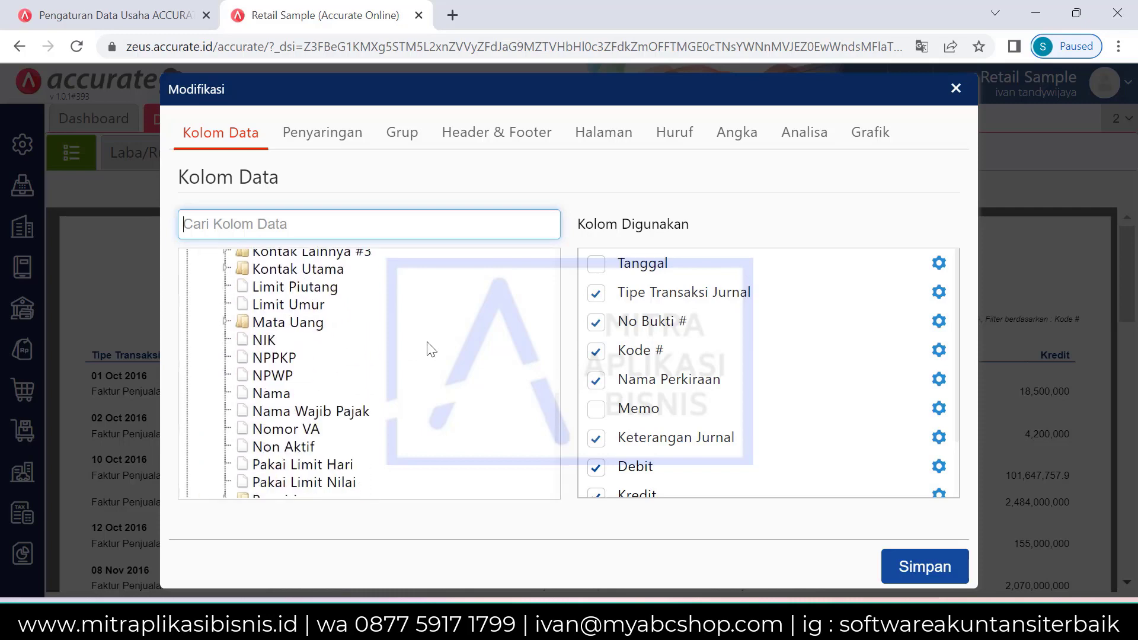
{"action": "scroll", "coordinate": [431, 350], "scroll_direction": "down", "scroll_amount": 1}
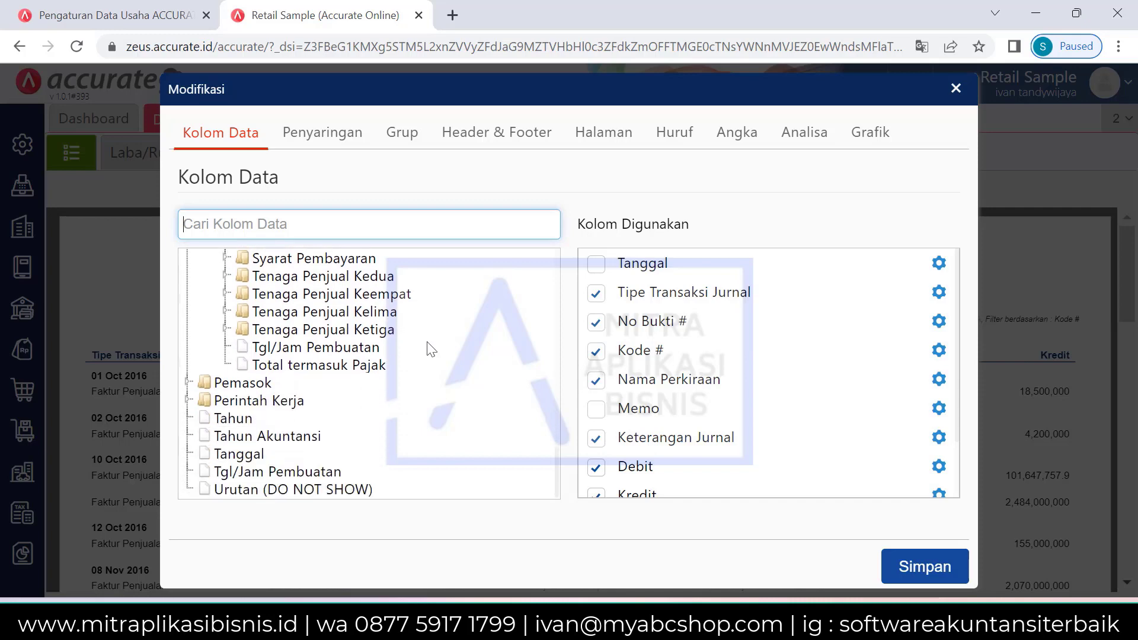
{"action": "left_click", "coordinate": [957, 90]}
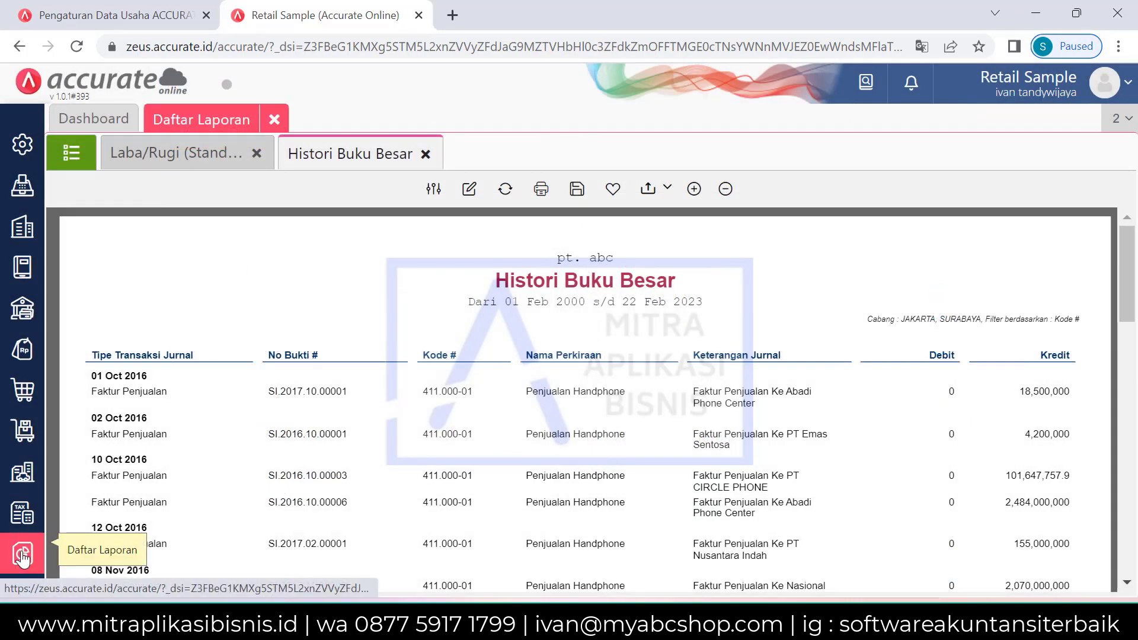
{"action": "left_click", "coordinate": [22, 554]}
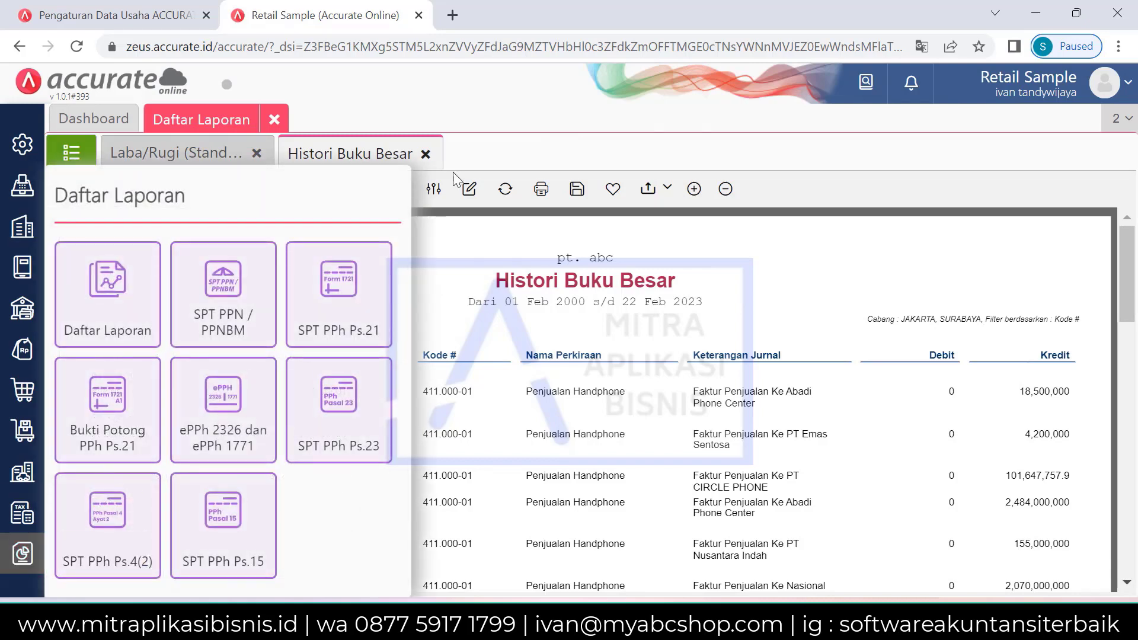
{"action": "left_click", "coordinate": [605, 149]}
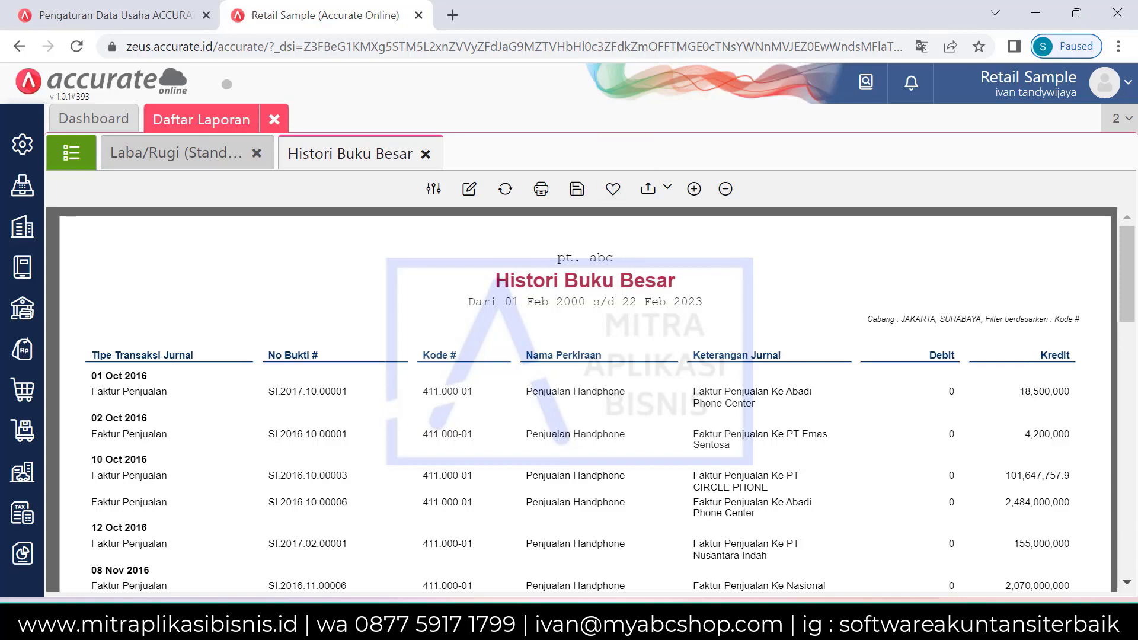
{"action": "mouse_move", "coordinate": [724, 628]}
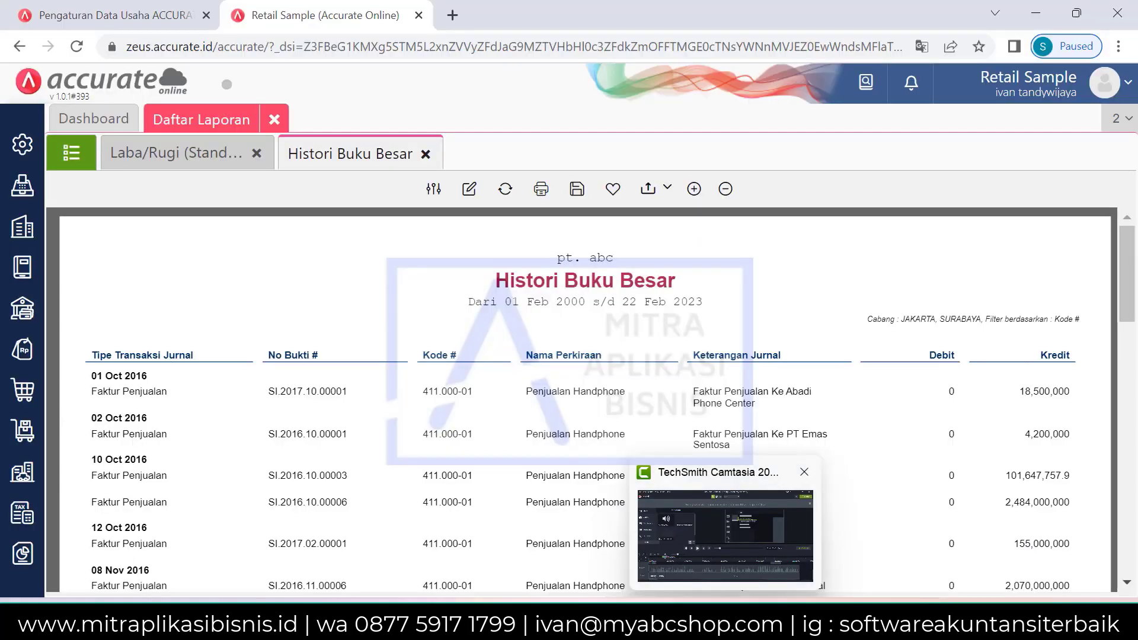